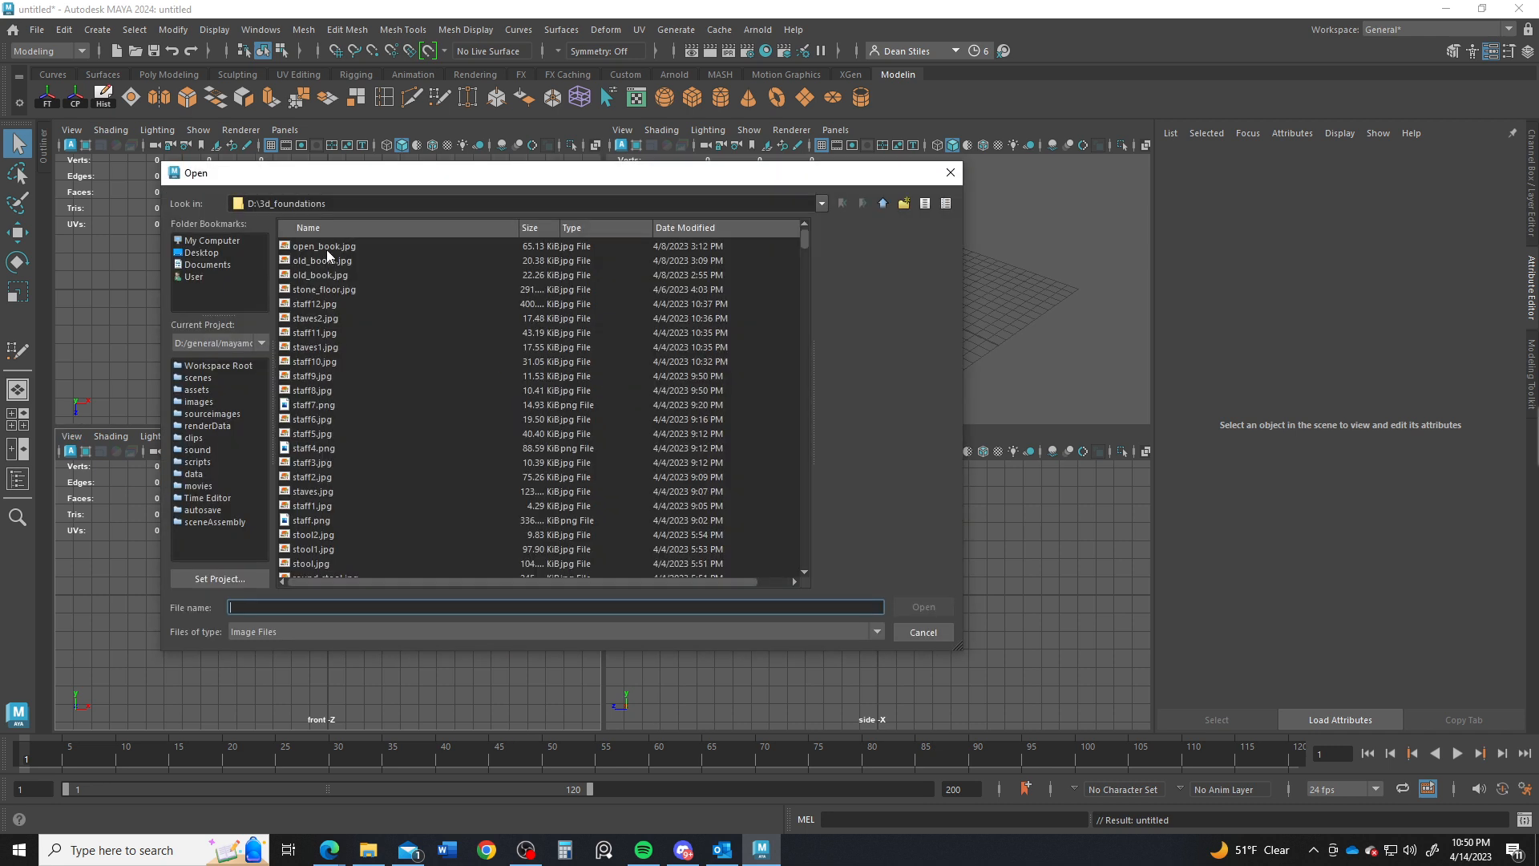
# Step: Browse to the folder D:\general\mayamodels\openbook\sourceimages for the reference image
pyautogui.click(883, 203)
pyautogui.click(883, 203)
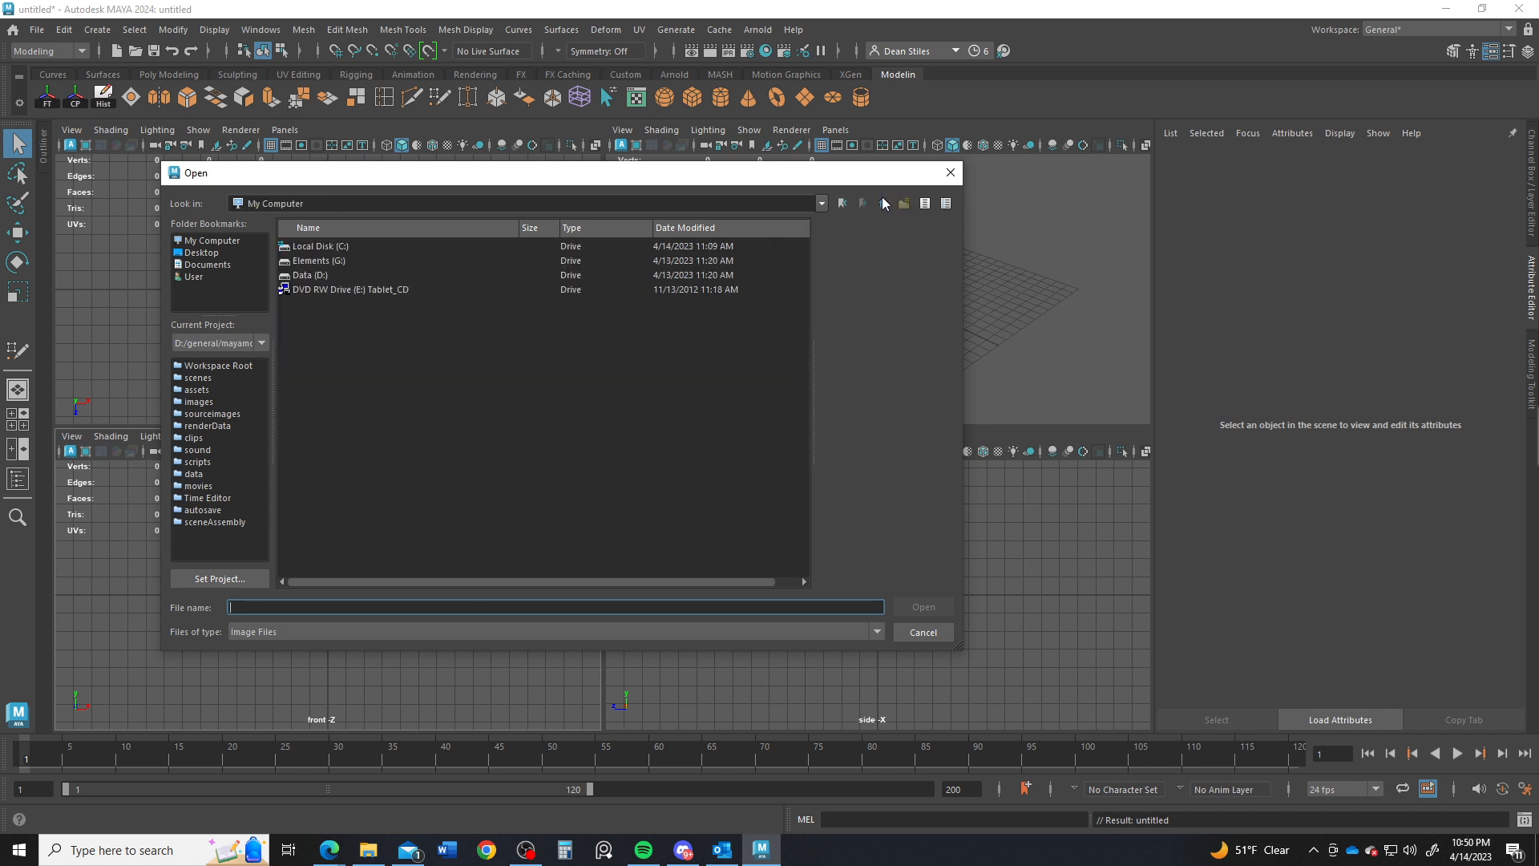
pyautogui.doubleClick(304, 277)
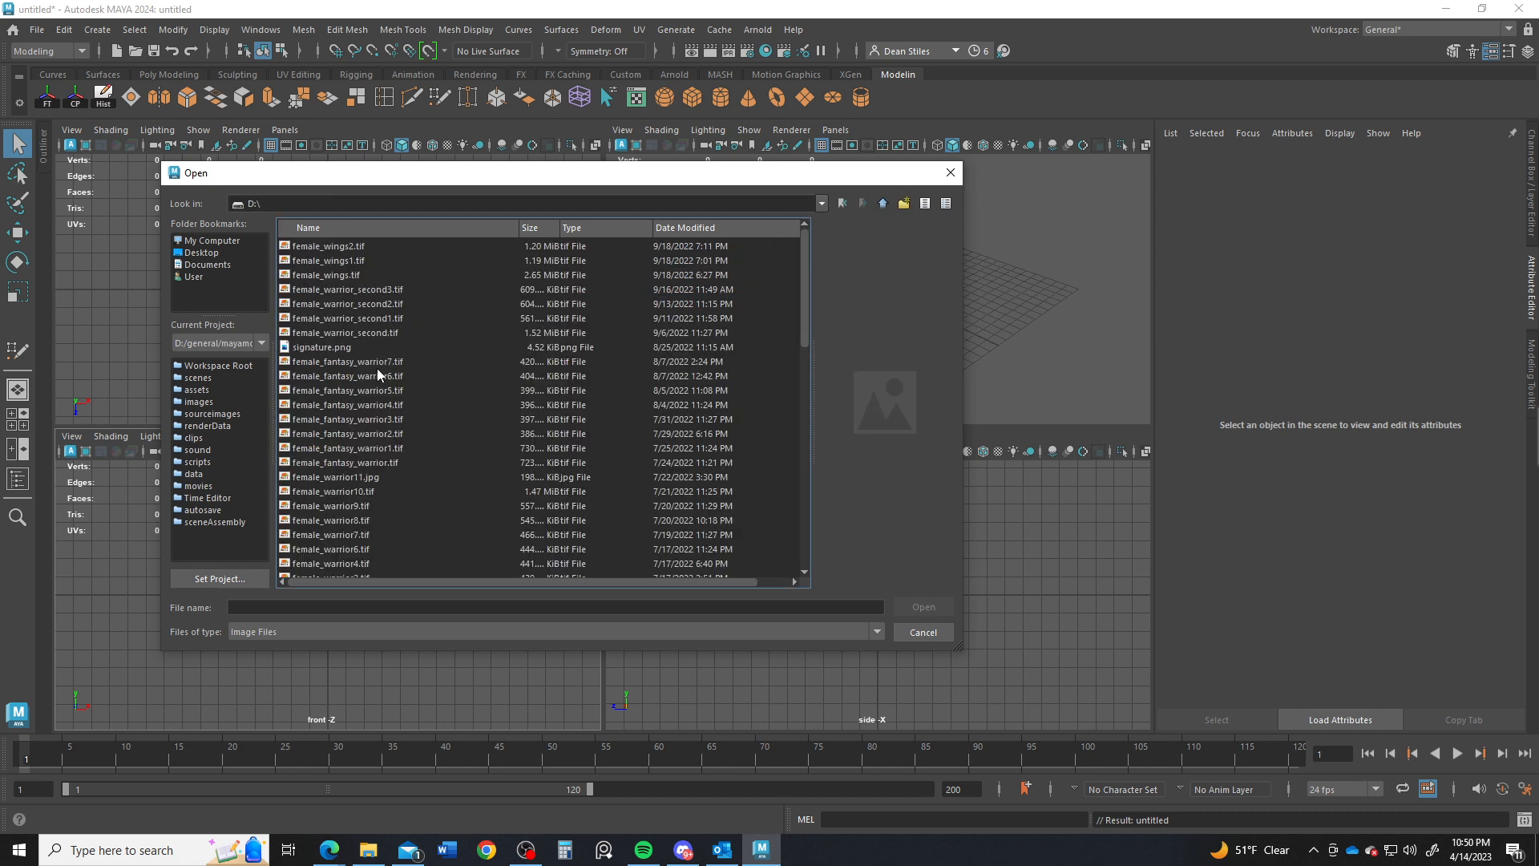
pyautogui.scroll(5, 376, 368)
pyautogui.scroll(4, 374, 389)
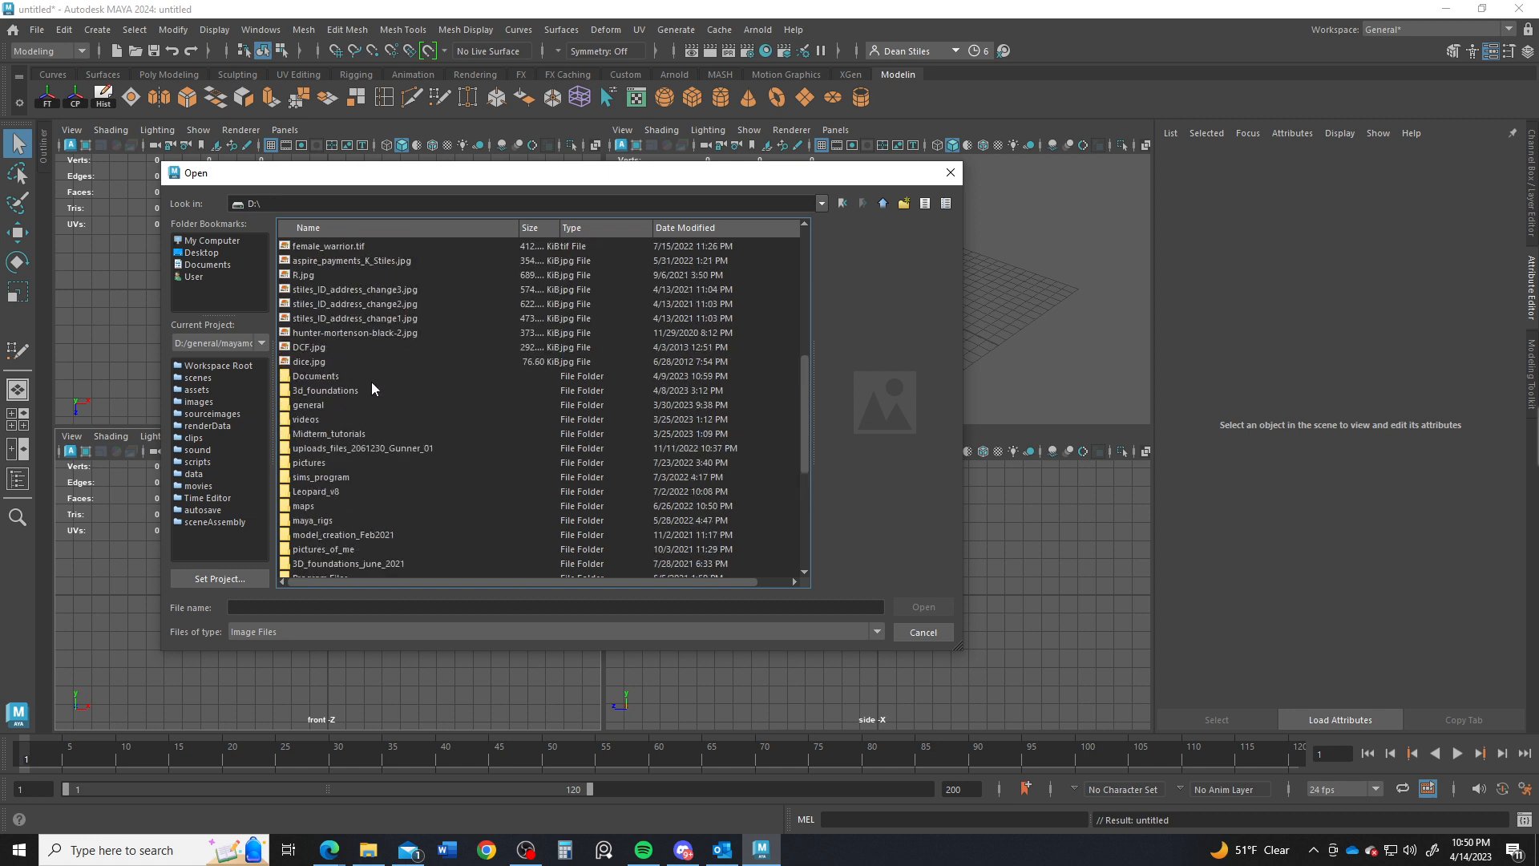
pyautogui.doubleClick(306, 407)
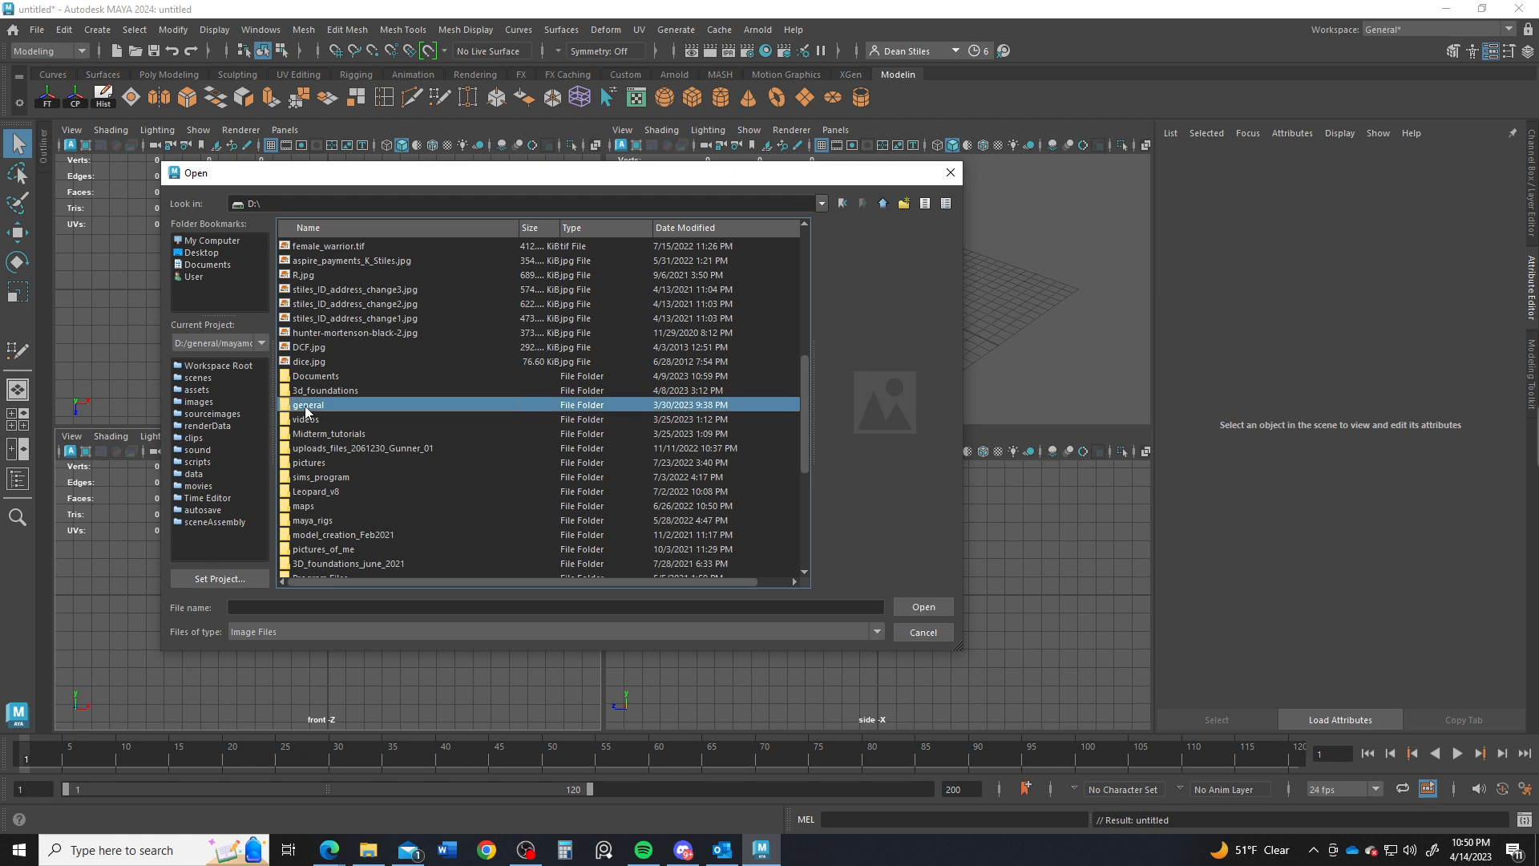
pyautogui.doubleClick(327, 305)
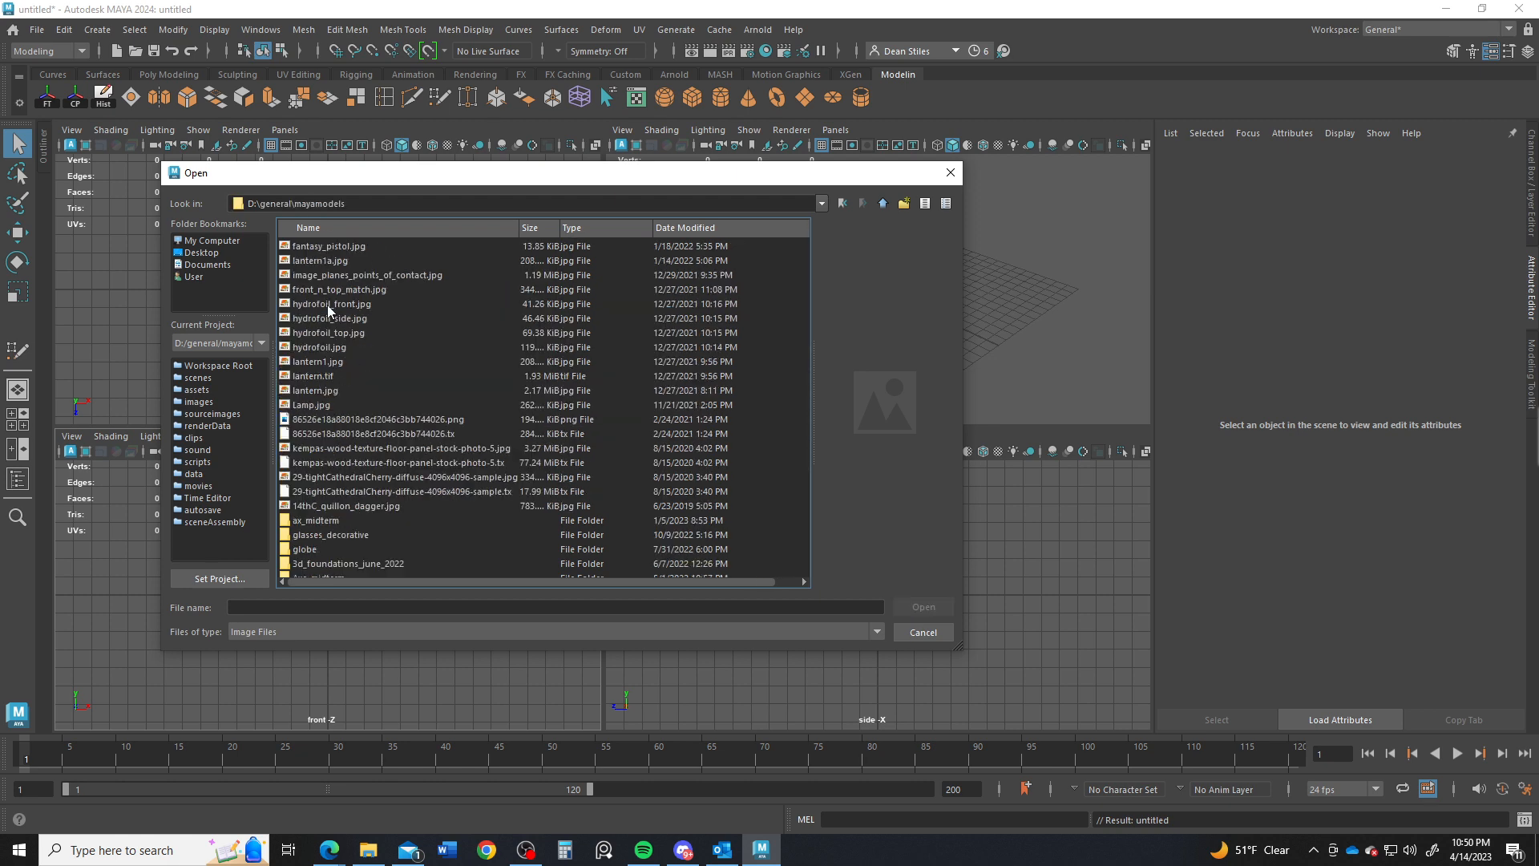
pyautogui.scroll(-10, 310, 261)
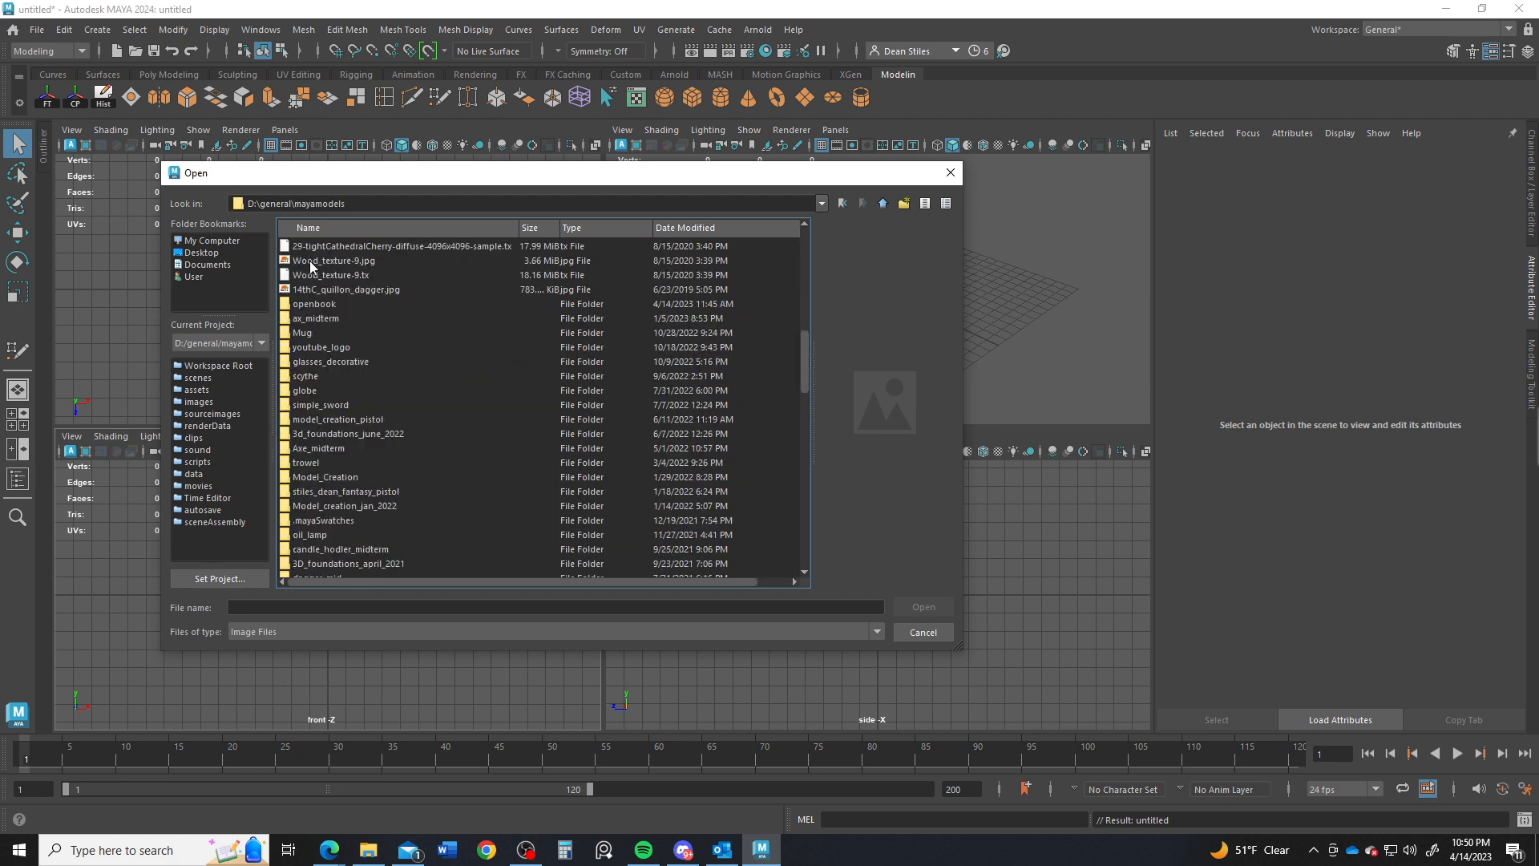
pyautogui.doubleClick(314, 305)
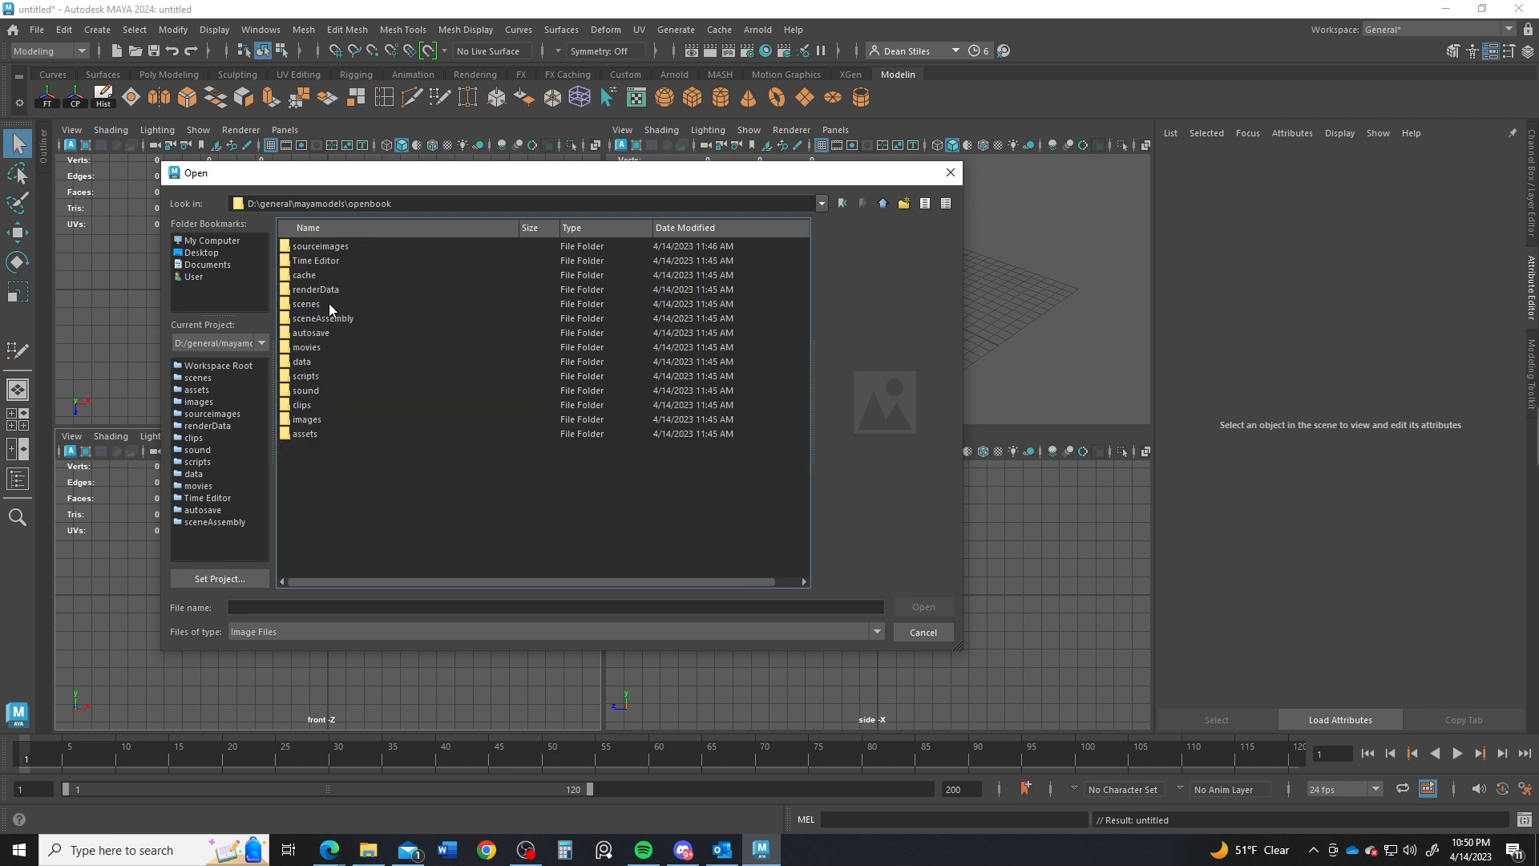
pyautogui.doubleClick(319, 247)
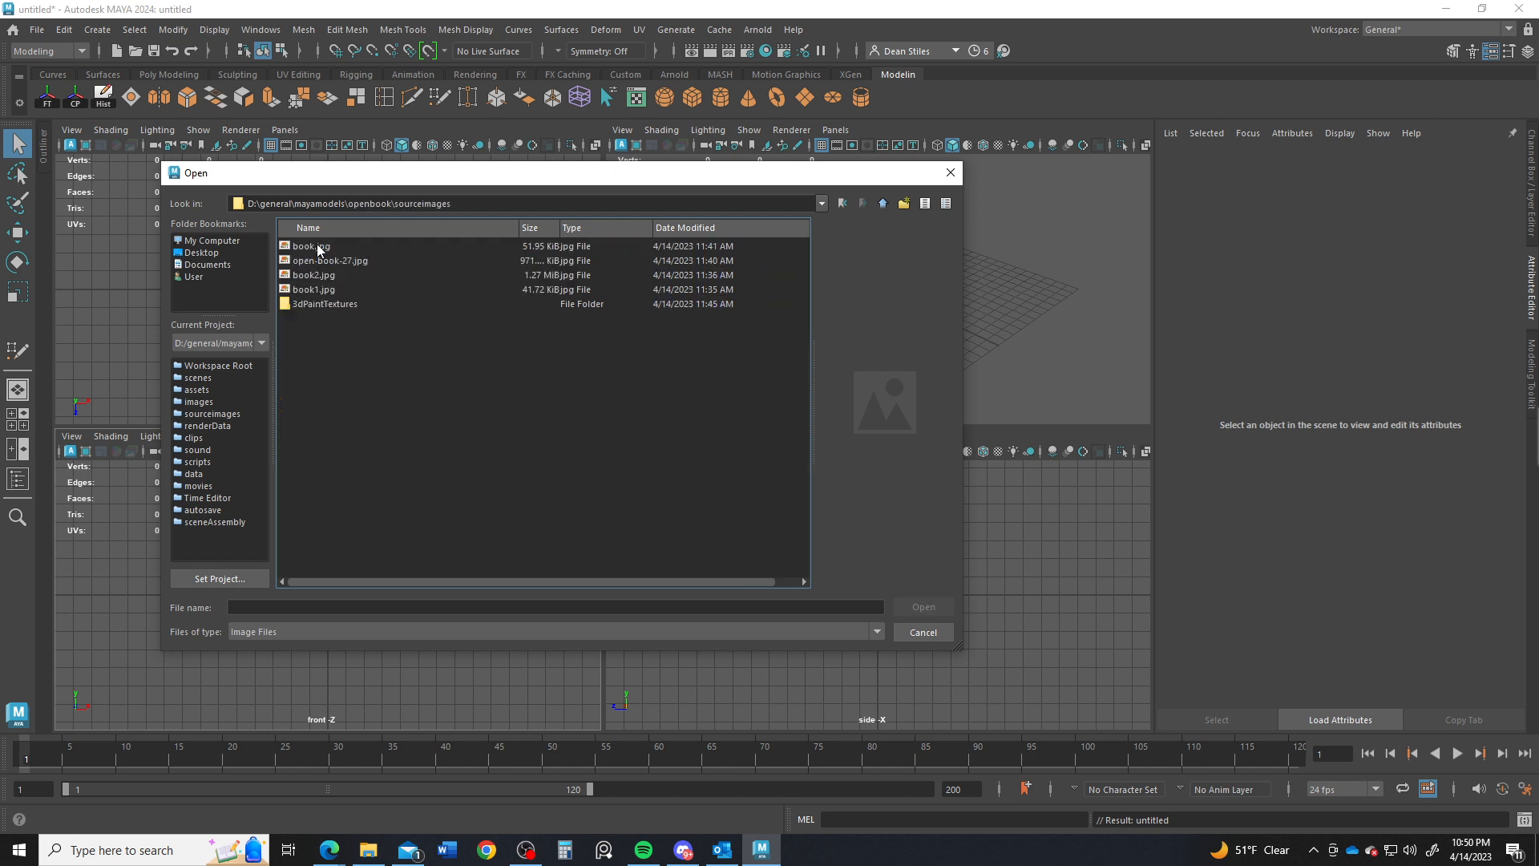
# Step: Preview the book images and import open-book-27.jpg as the front view's image plane
pyautogui.click(315, 250)
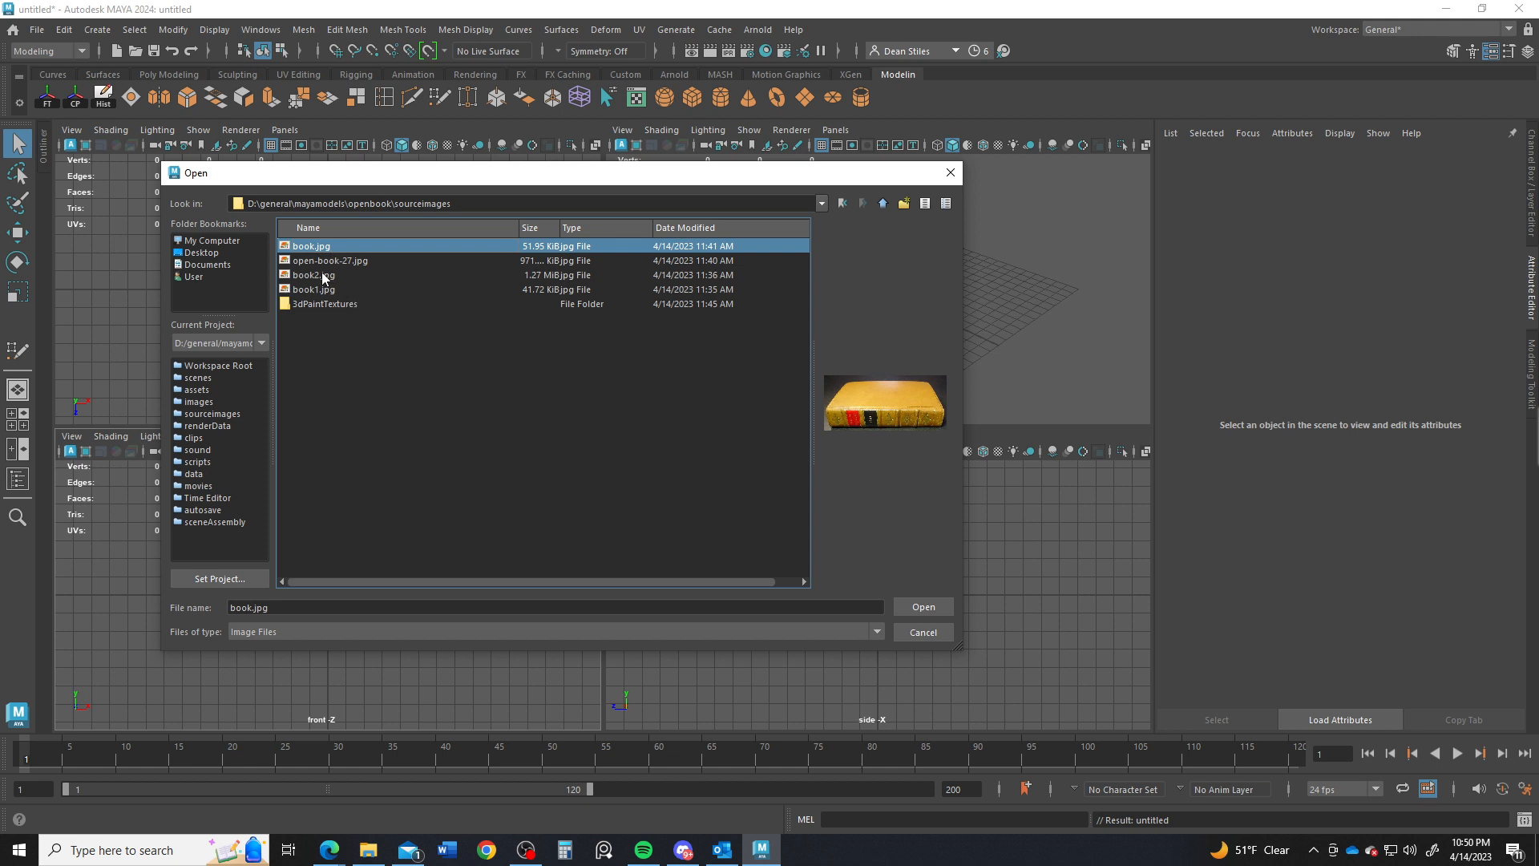
pyautogui.click(318, 263)
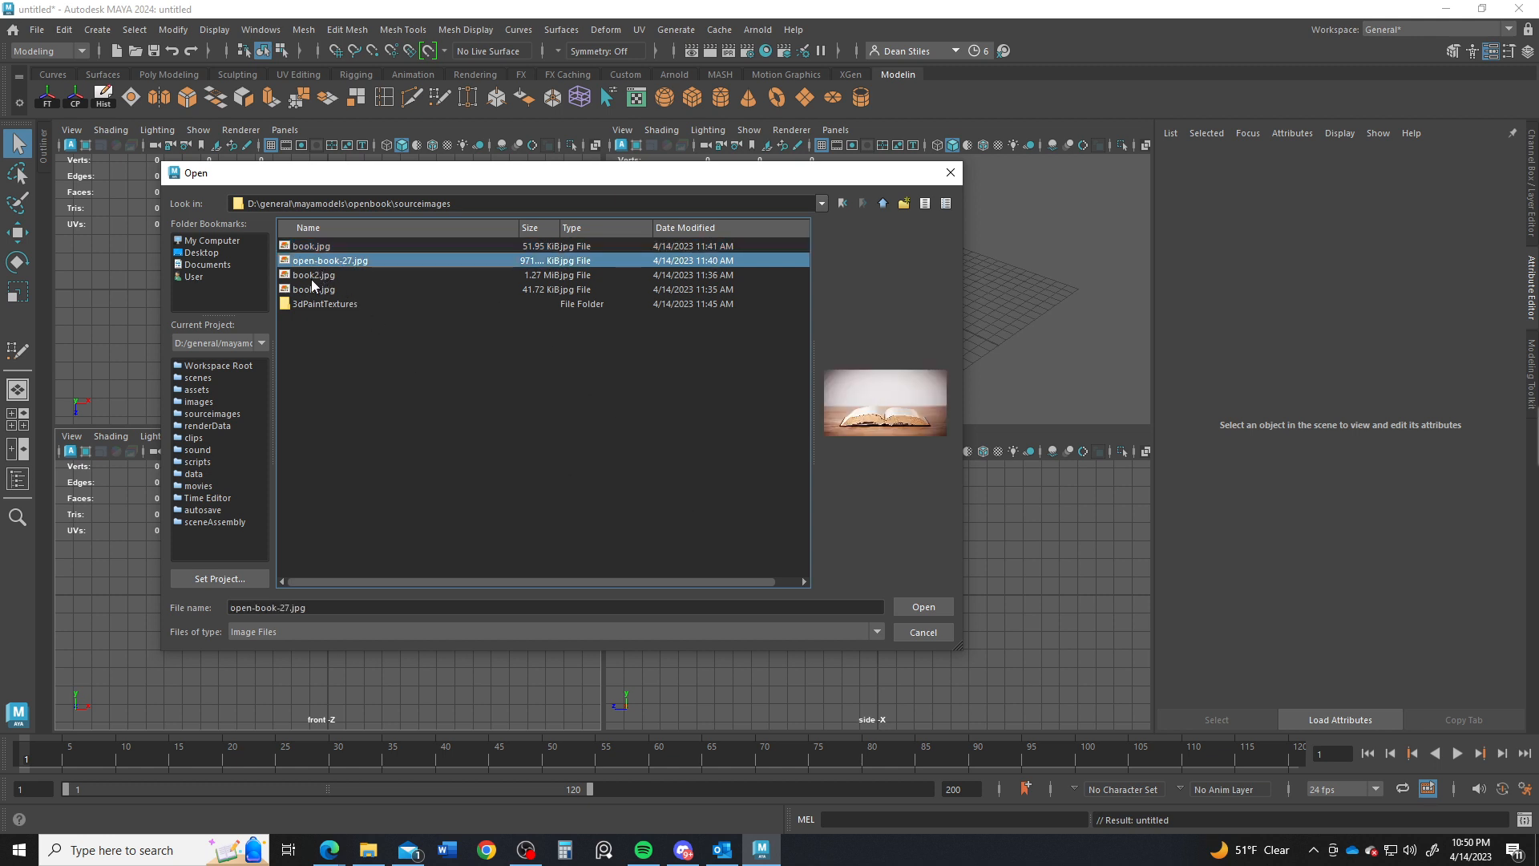
pyautogui.click(314, 277)
pyautogui.click(320, 289)
pyautogui.click(321, 262)
pyautogui.click(921, 608)
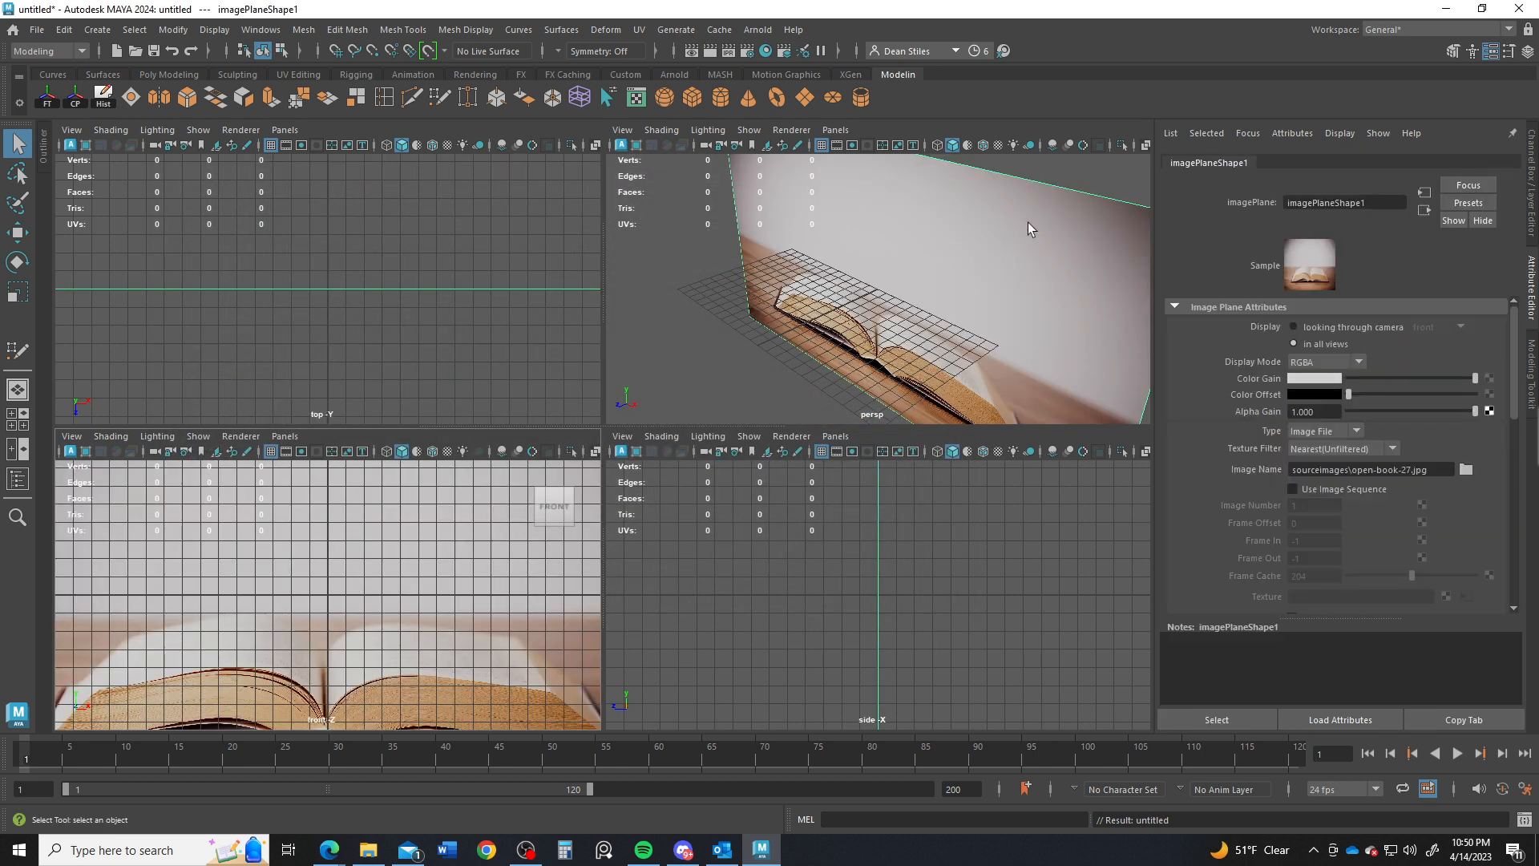
# Step: Move the open-book image plane back along negative Z so it stands behind the grid
pyautogui.press('space')
pyautogui.moveTo(920, 315); pyautogui.dragTo(922, 318)
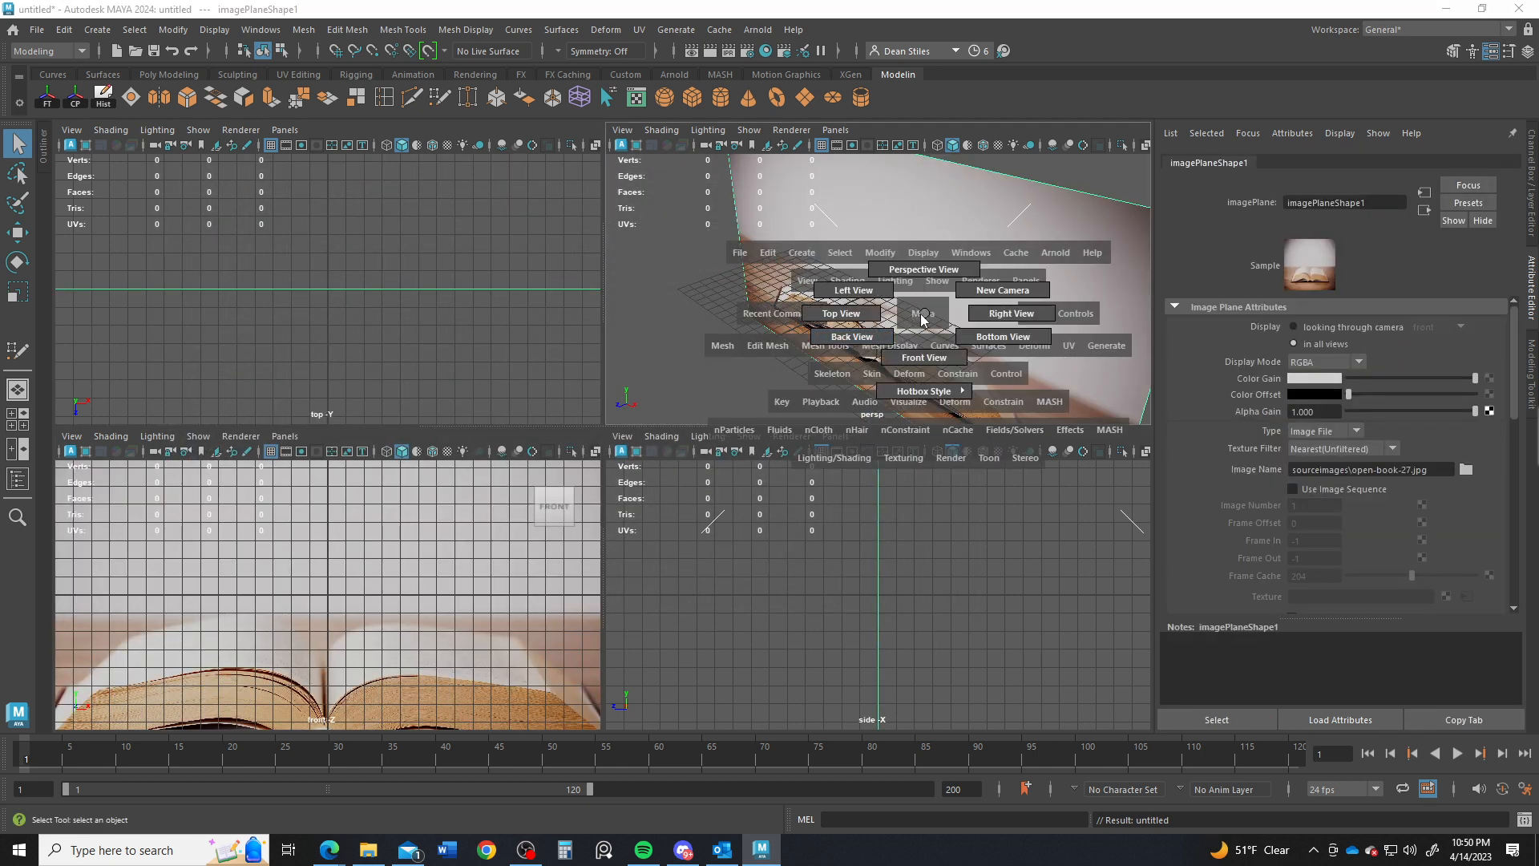
pyautogui.press('f')
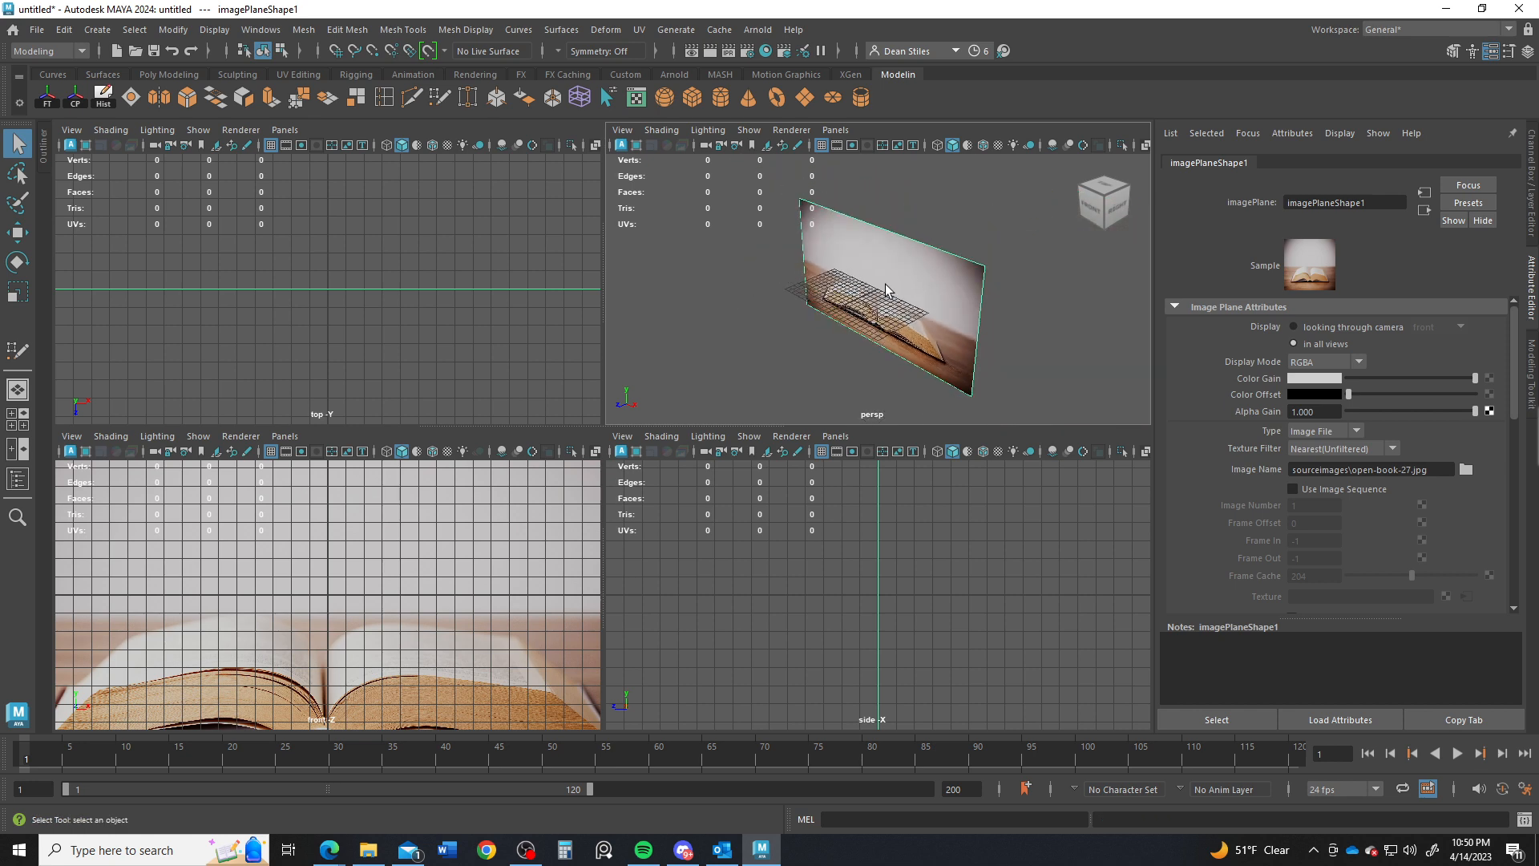
pyautogui.press('w')
pyautogui.moveTo(752, 358); pyautogui.dragTo(856, 305)
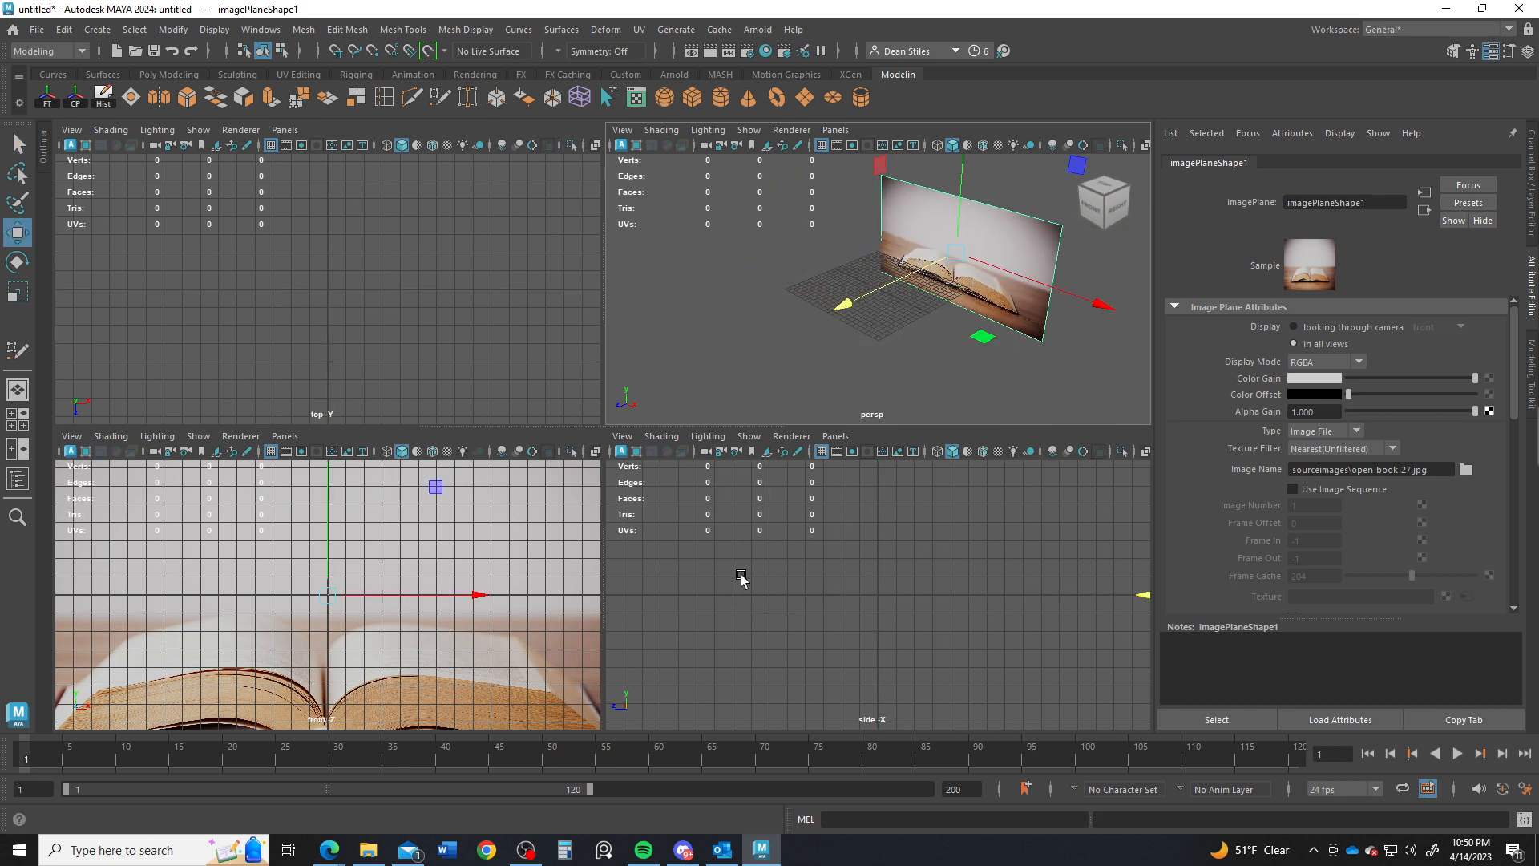
# Step: Start importing an image plane image for the side view and browse to D:\general
pyautogui.click(622, 436)
pyautogui.moveTo(685, 793)
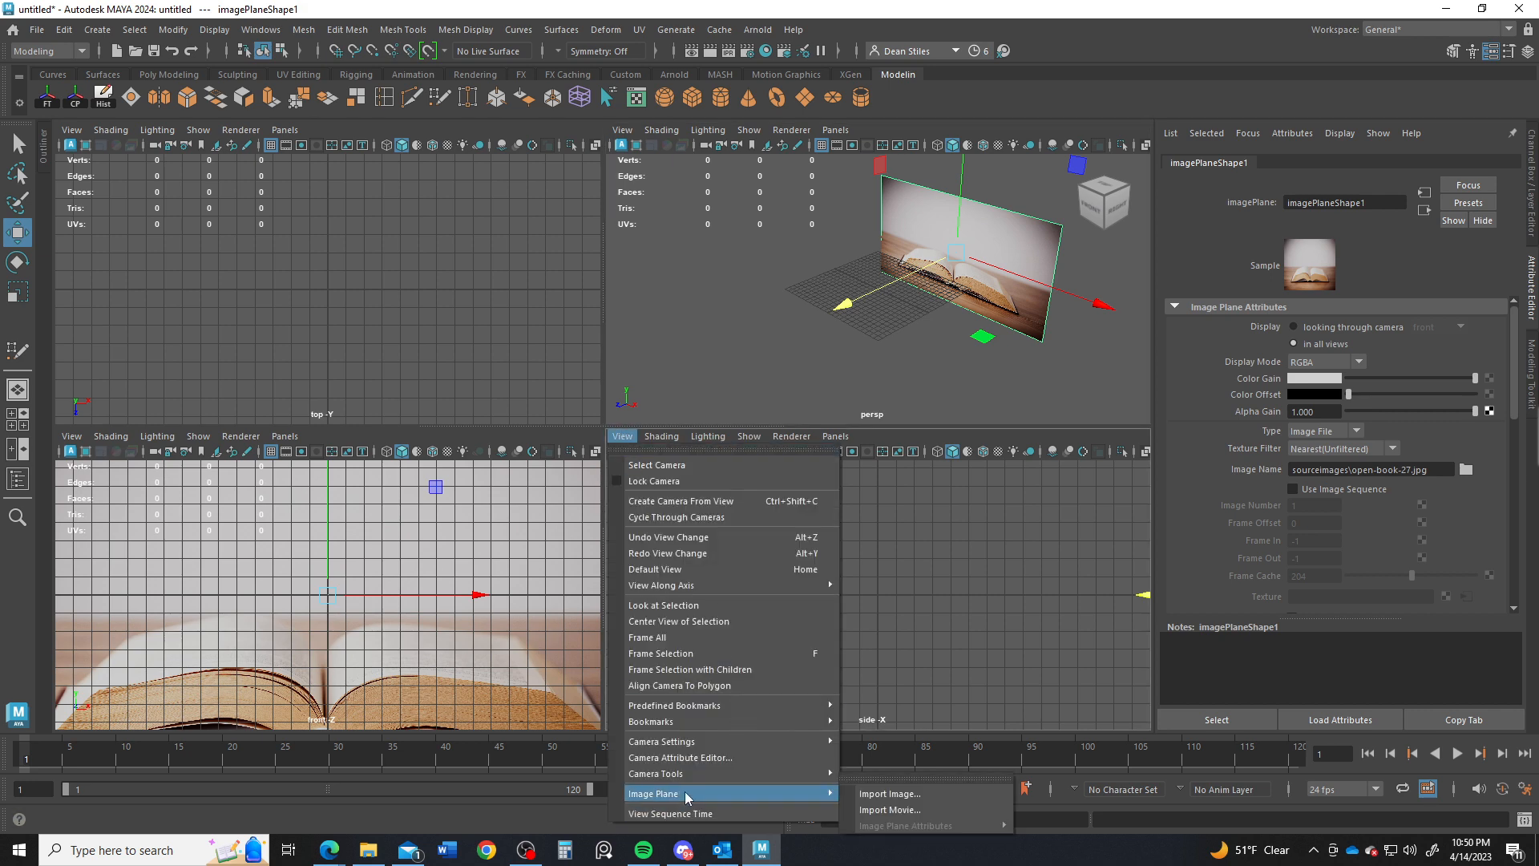
pyautogui.click(890, 794)
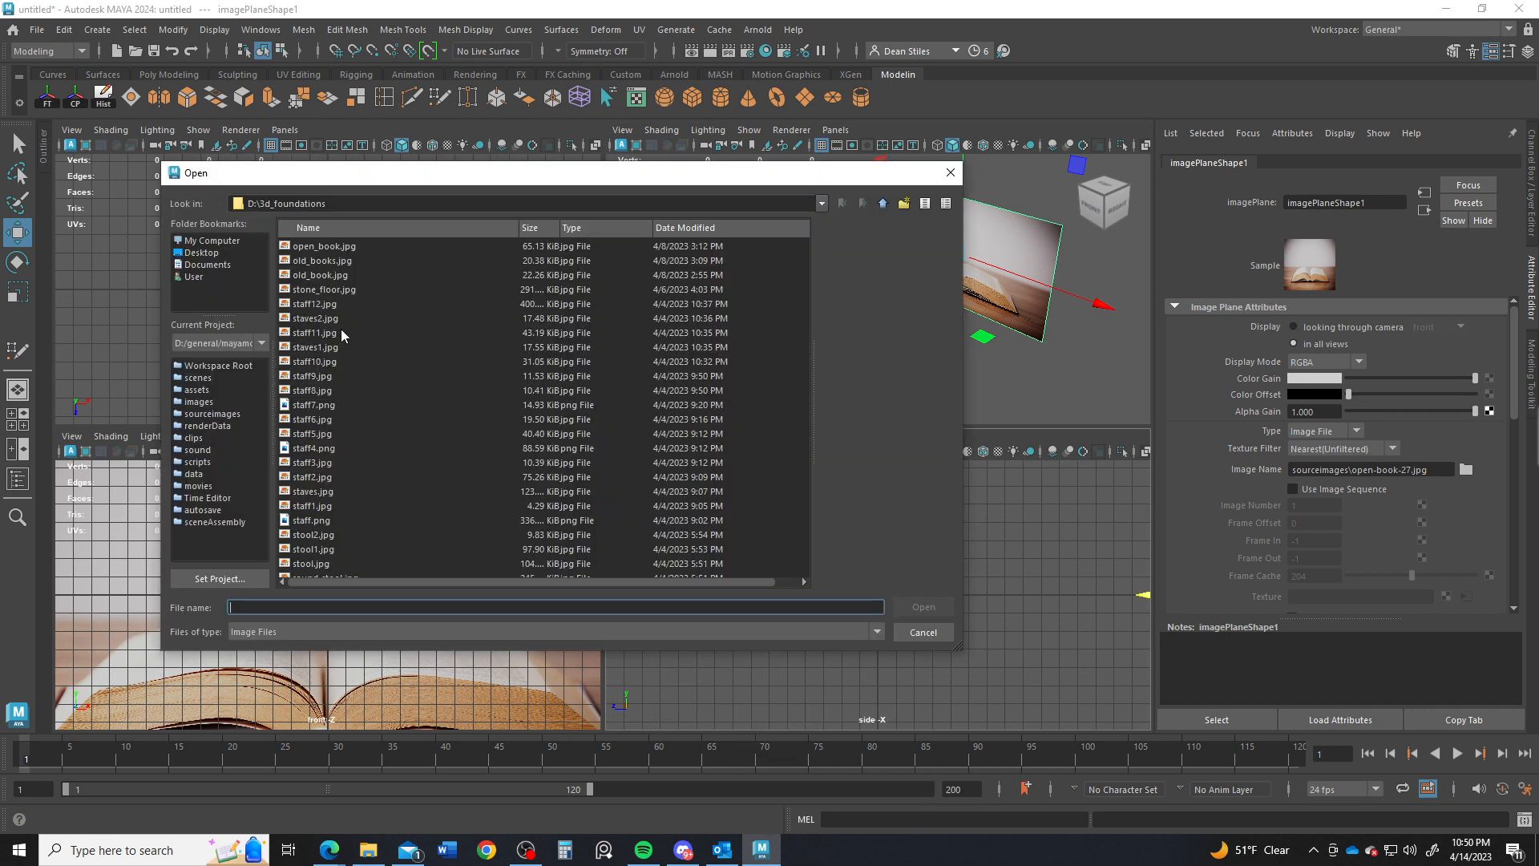
pyautogui.click(202, 241)
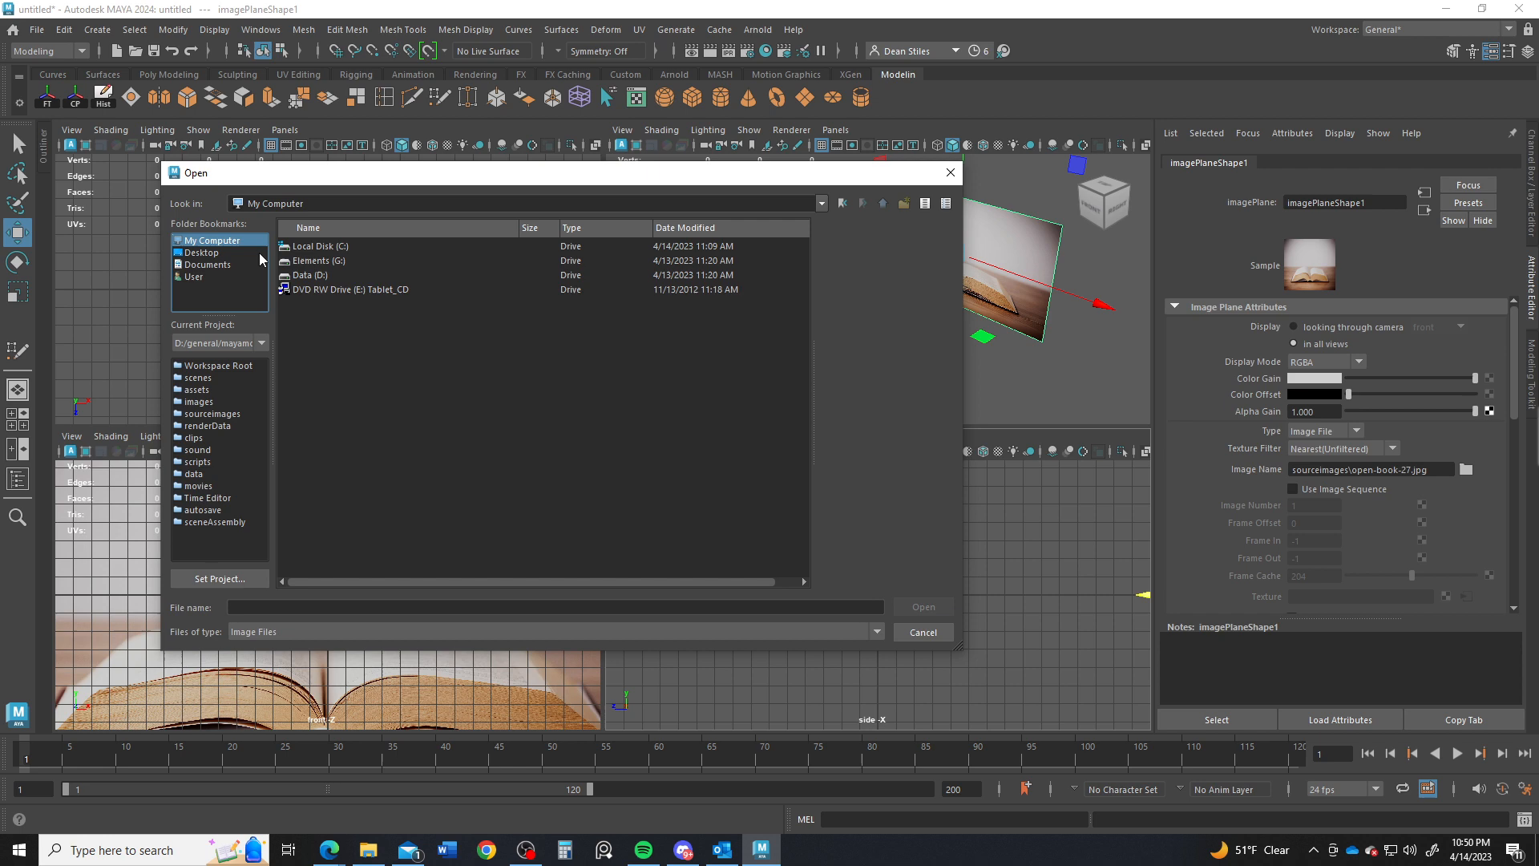
pyautogui.doubleClick(312, 275)
pyautogui.scroll(-10, 420, 454)
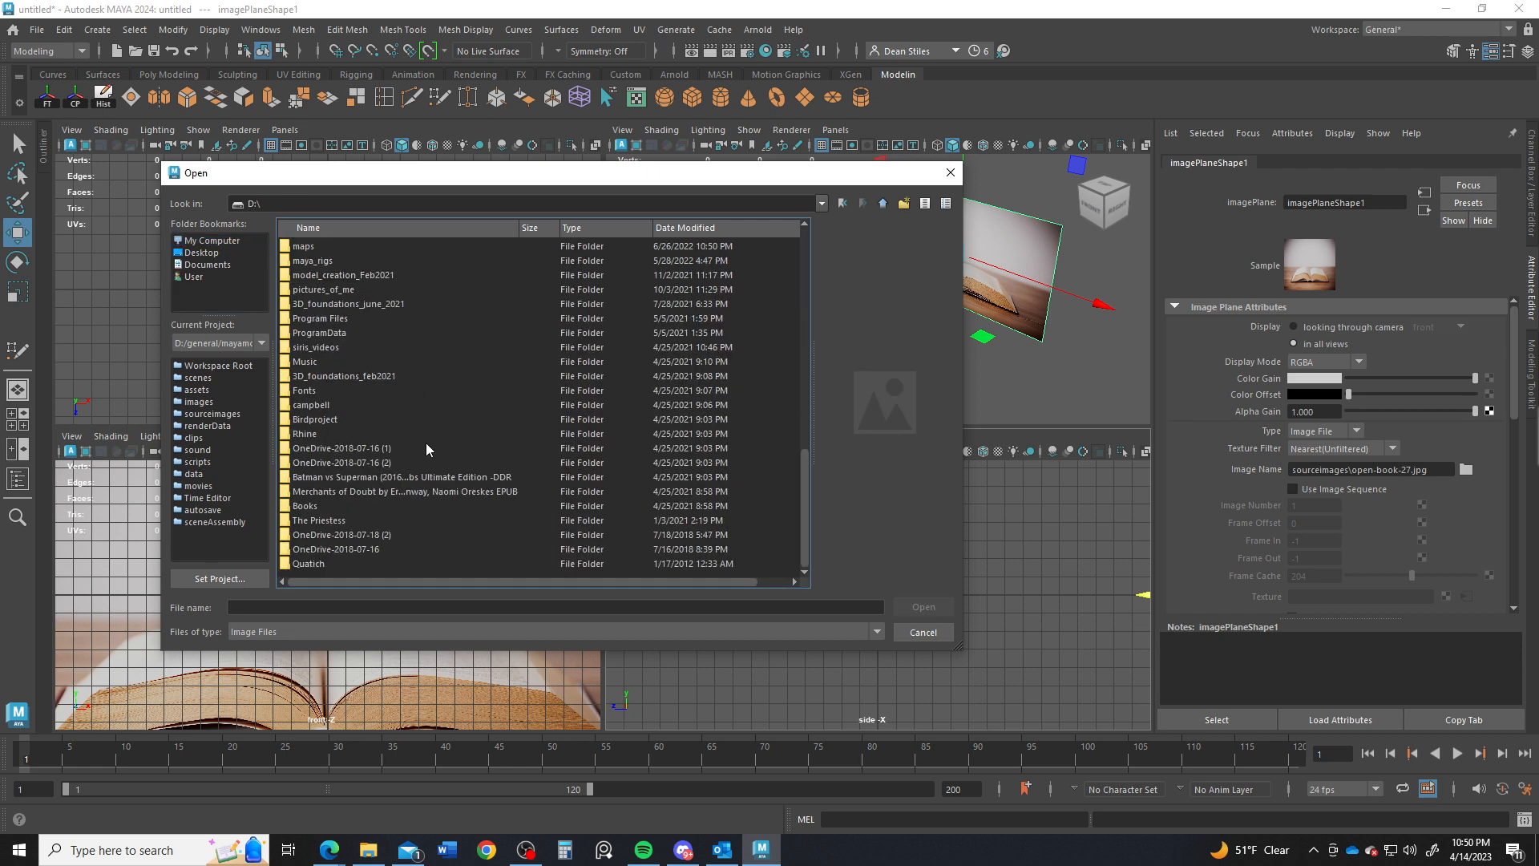
pyautogui.scroll(5, 423, 441)
pyautogui.doubleClick(311, 320)
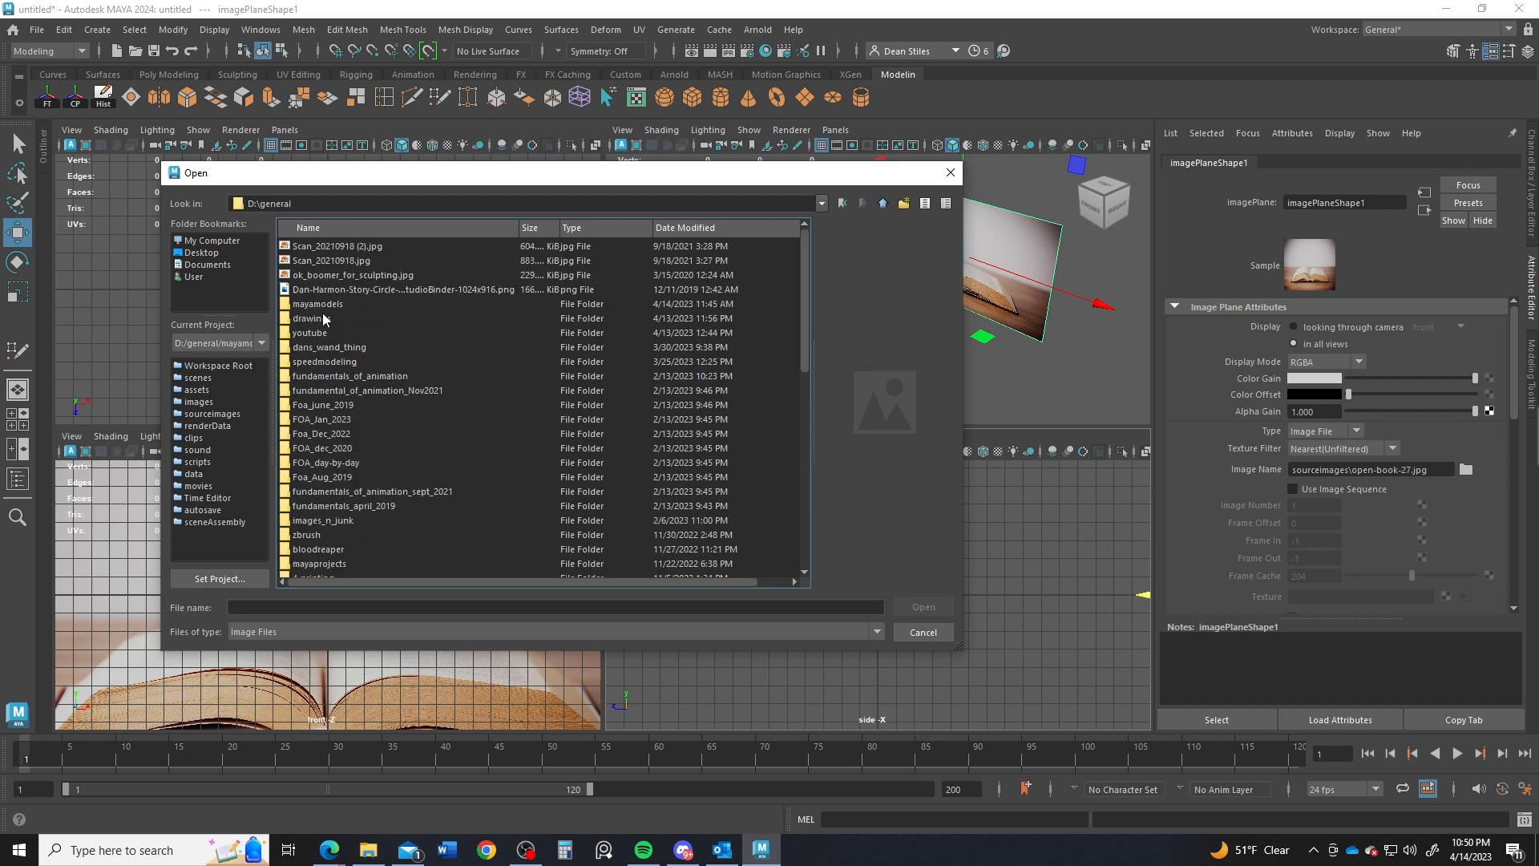
# Step: Import book.jpg from mayamodels\openbook\sourceimages as the side view's image plane
pyautogui.doubleClick(324, 305)
pyautogui.scroll(-5, 330, 395)
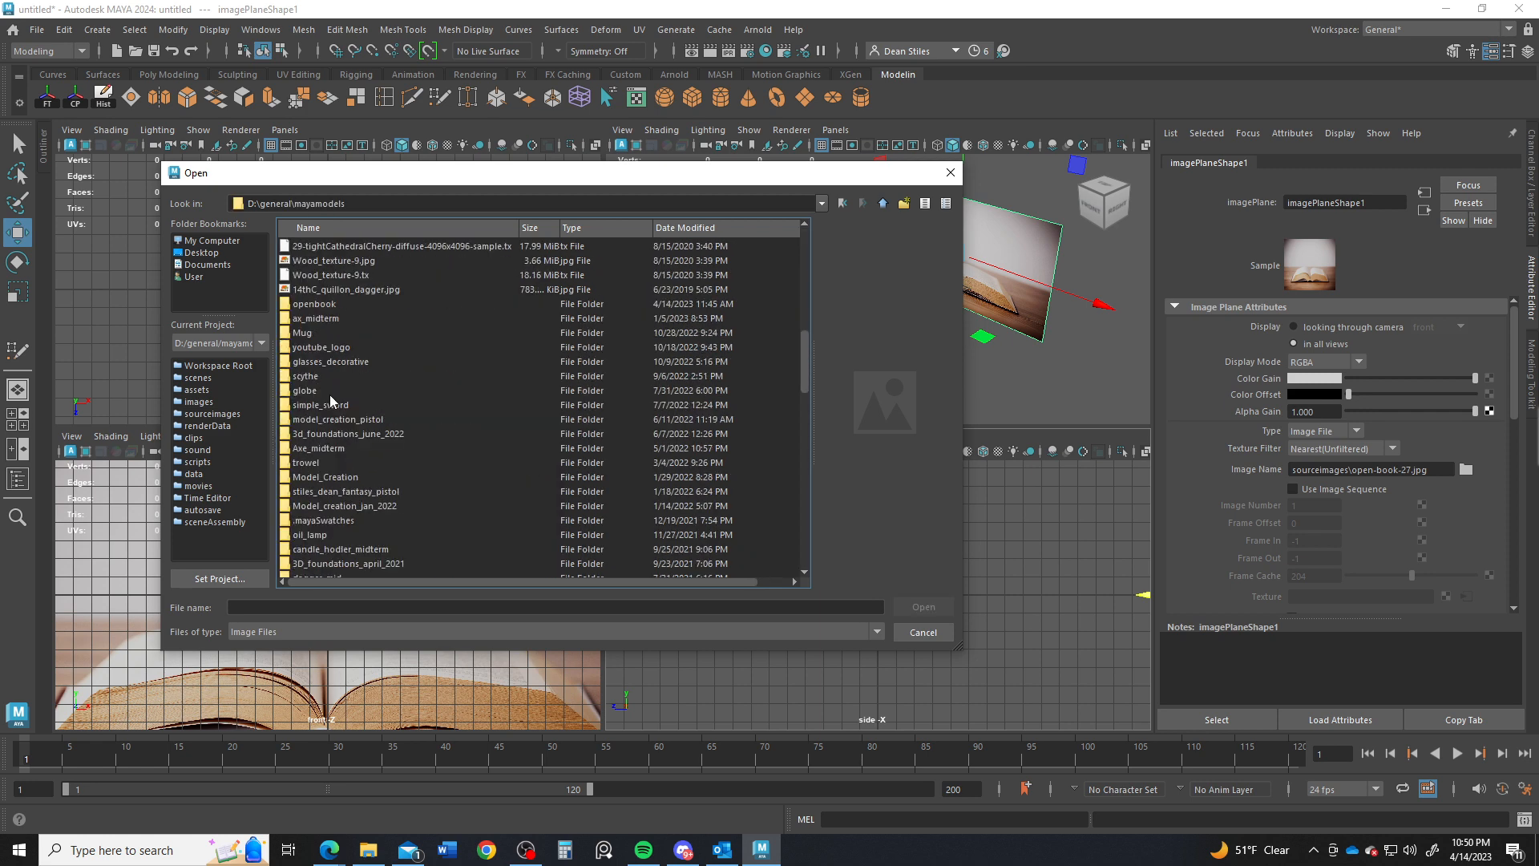
pyautogui.scroll(4, 329, 394)
pyautogui.doubleClick(314, 477)
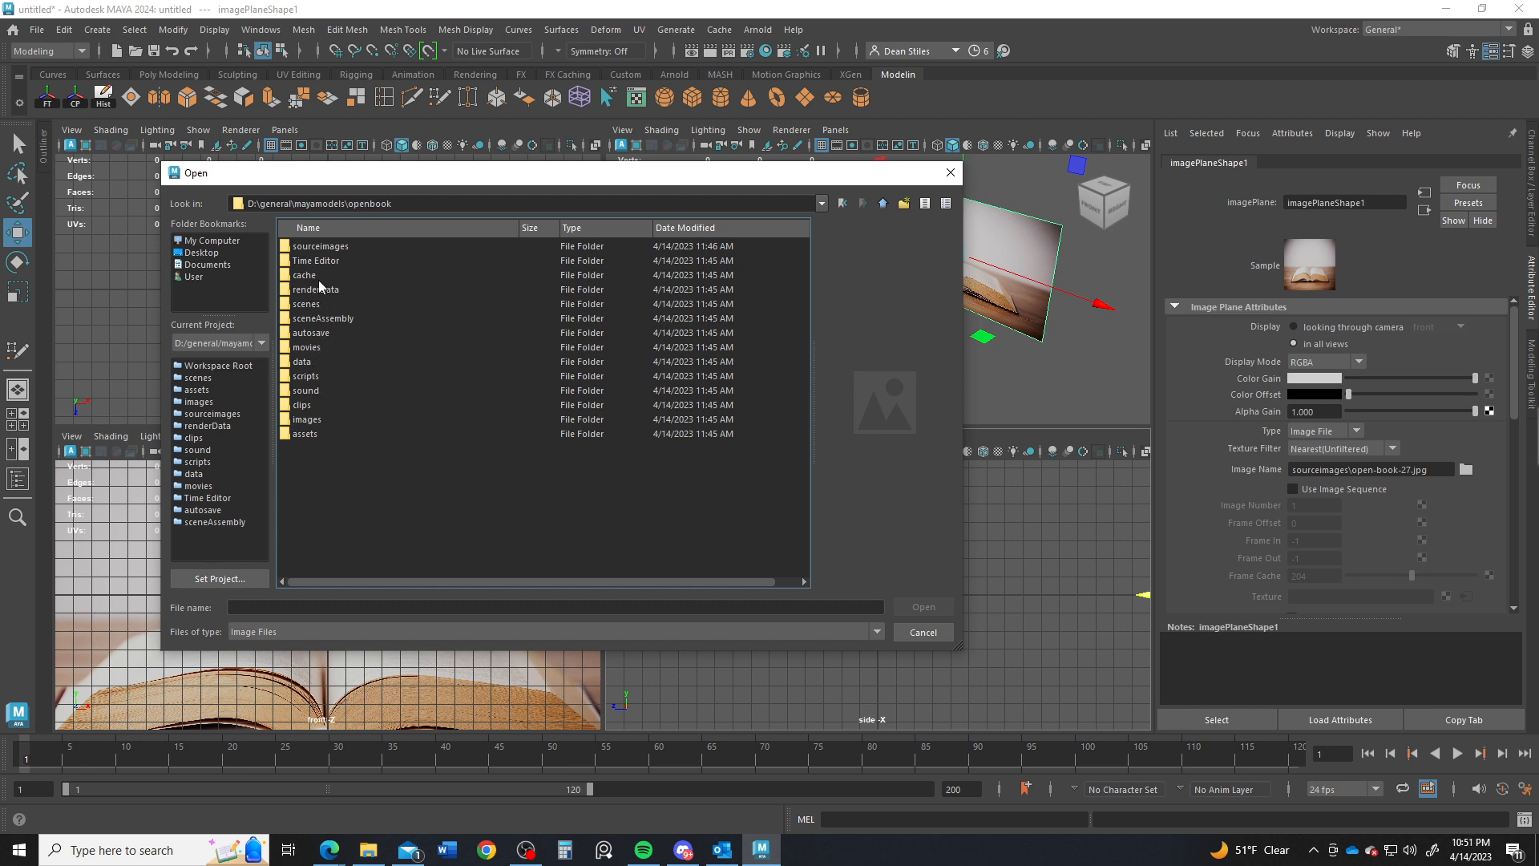
pyautogui.doubleClick(318, 246)
pyautogui.click(318, 246)
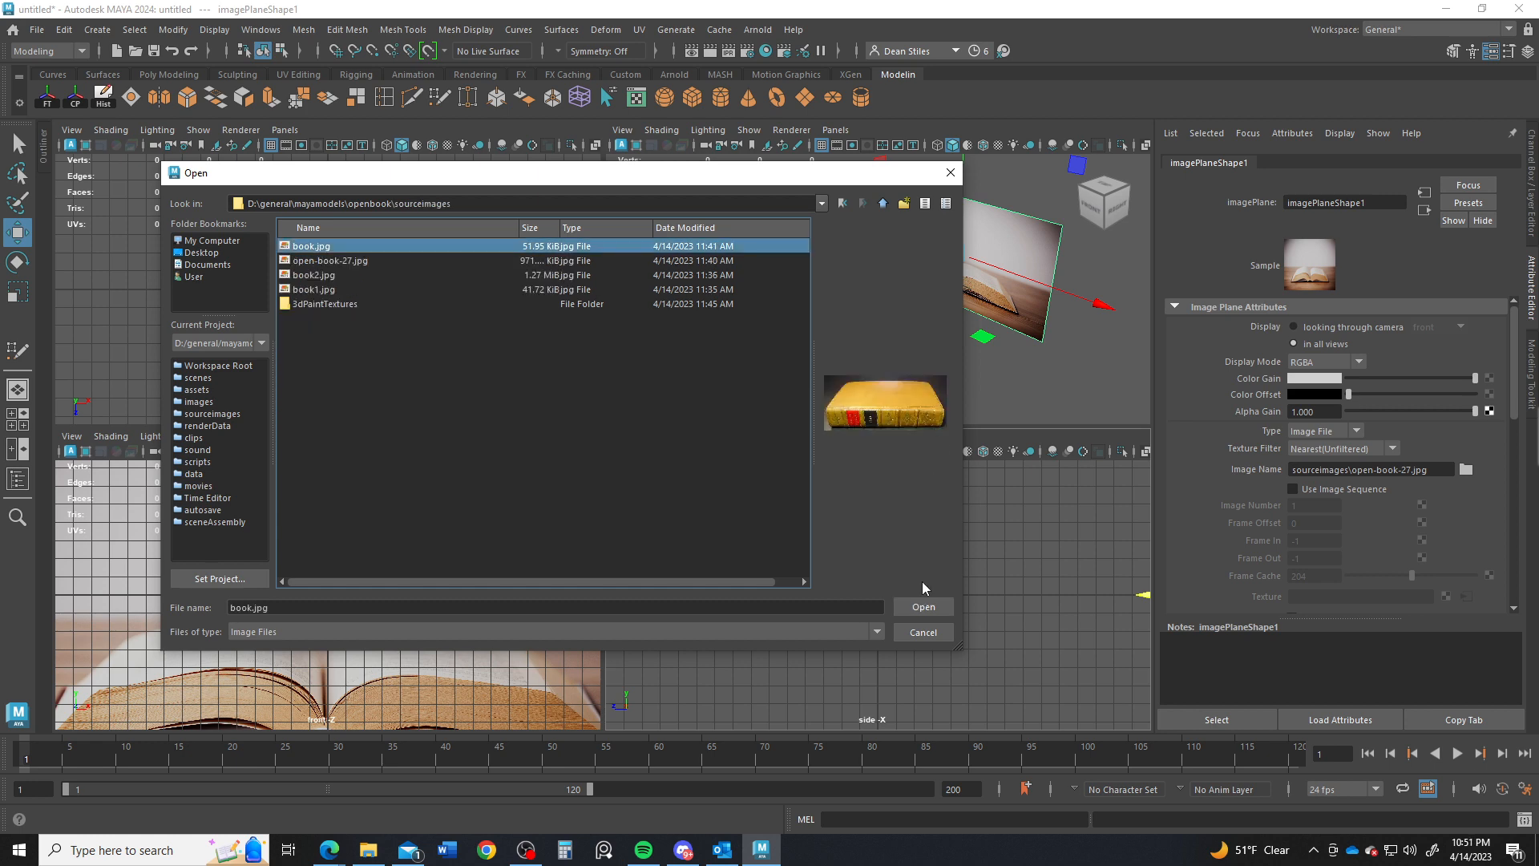
pyautogui.click(923, 607)
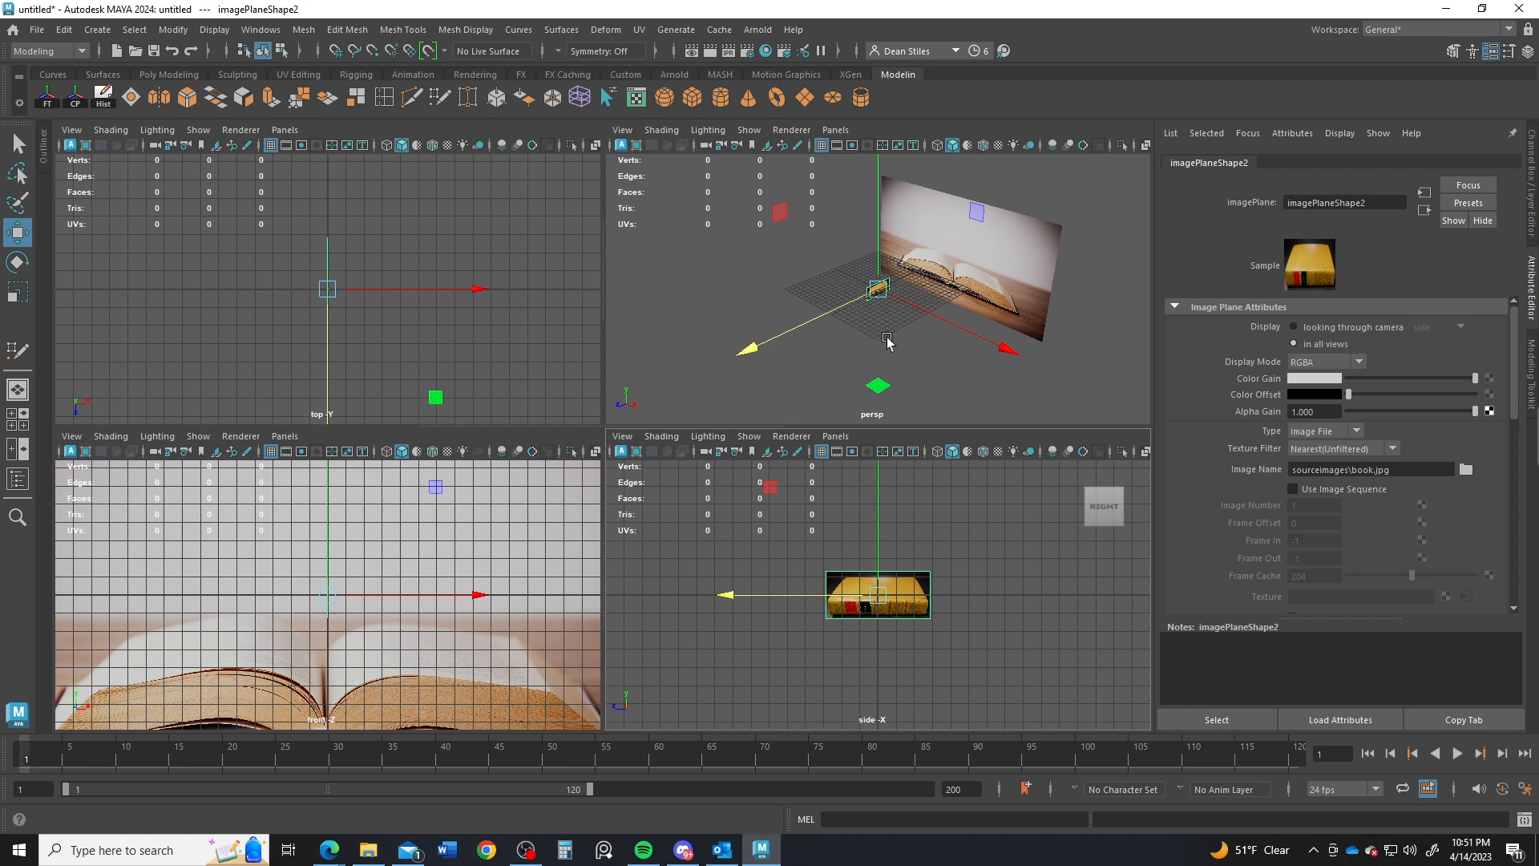
# Step: Move the closed-book image plane along negative X and scale it up uniformly to more than twice its size
pyautogui.press('f')
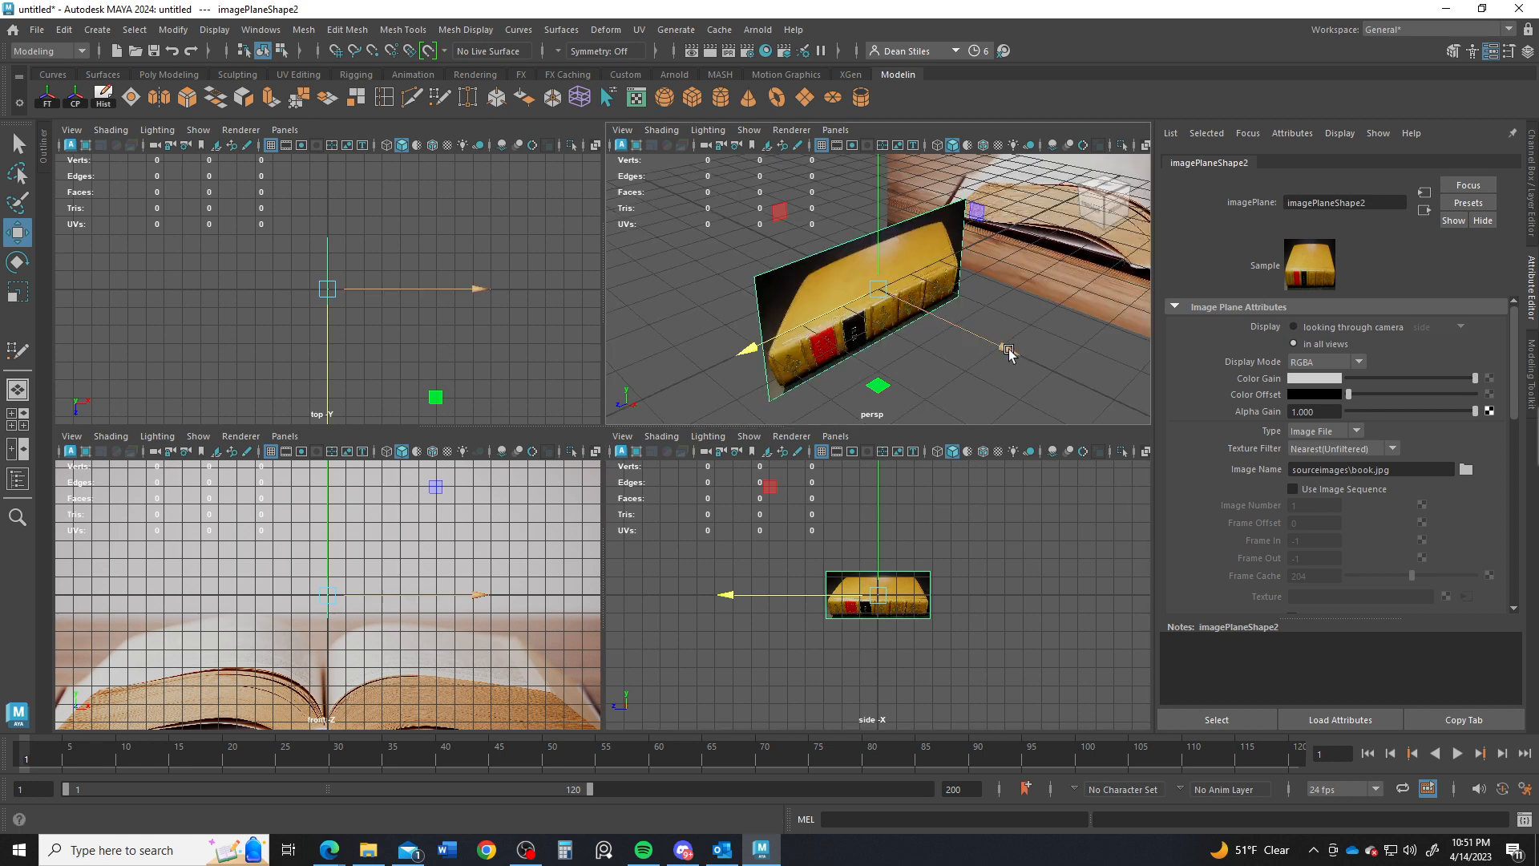
pyautogui.moveTo(1004, 350); pyautogui.dragTo(680, 231)
pyautogui.press('r')
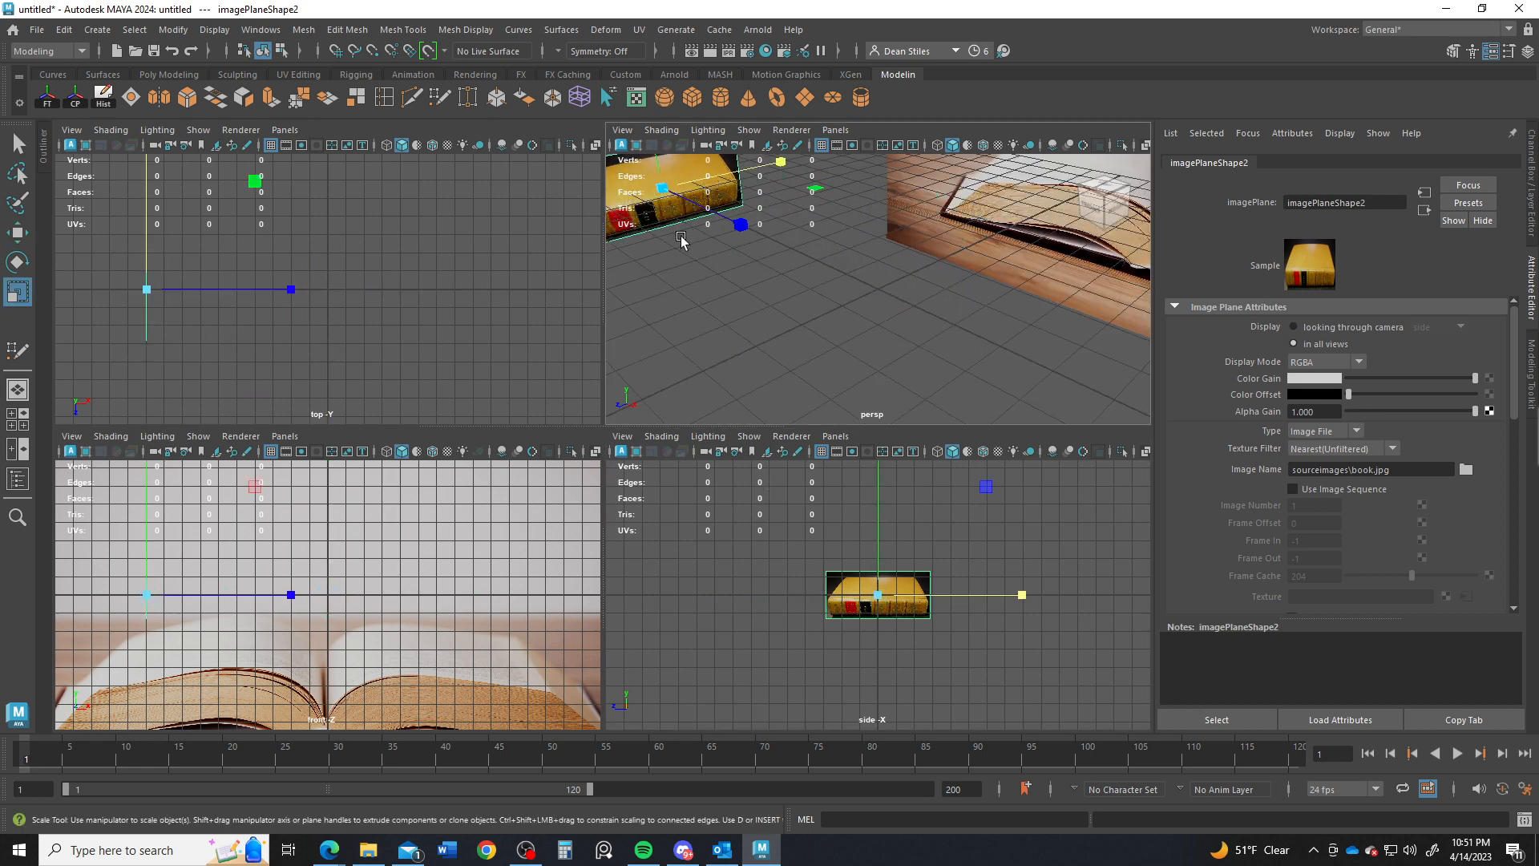
pyautogui.keyDown('alt'); pyautogui.moveTo(720, 236); pyautogui.dragTo(765, 412, button='middle'); pyautogui.keyUp('alt')
pyautogui.moveTo(694, 315); pyautogui.dragTo(850, 379)
pyautogui.keyDown('alt'); pyautogui.moveTo(850, 379); pyautogui.dragTo(857, 260); pyautogui.keyUp('alt')
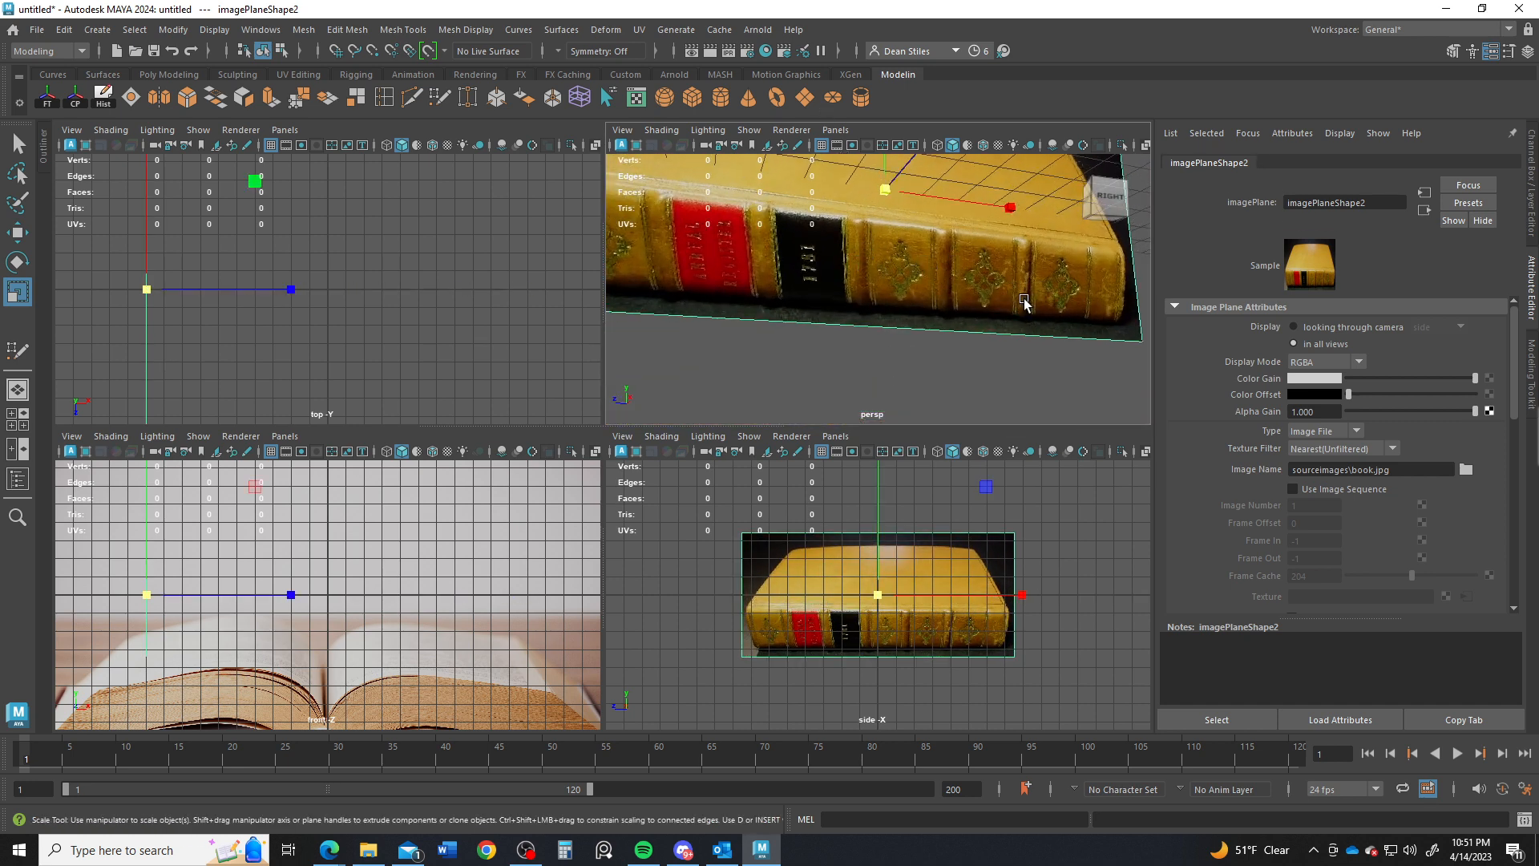
# Step: Check the enlarged closed-book image plane and move it farther out along negative X, beyond the grid
pyautogui.keyDown('alt'); pyautogui.moveTo(1011, 271); pyautogui.dragTo(924, 335); pyautogui.keyUp('alt')
pyautogui.keyDown('alt'); pyautogui.moveTo(923, 335); pyautogui.dragTo(810, 240, button='right'); pyautogui.keyUp('alt')
pyautogui.keyDown('alt'); pyautogui.moveTo(809, 241); pyautogui.dragTo(767, 289, button='middle'); pyautogui.keyUp('alt')
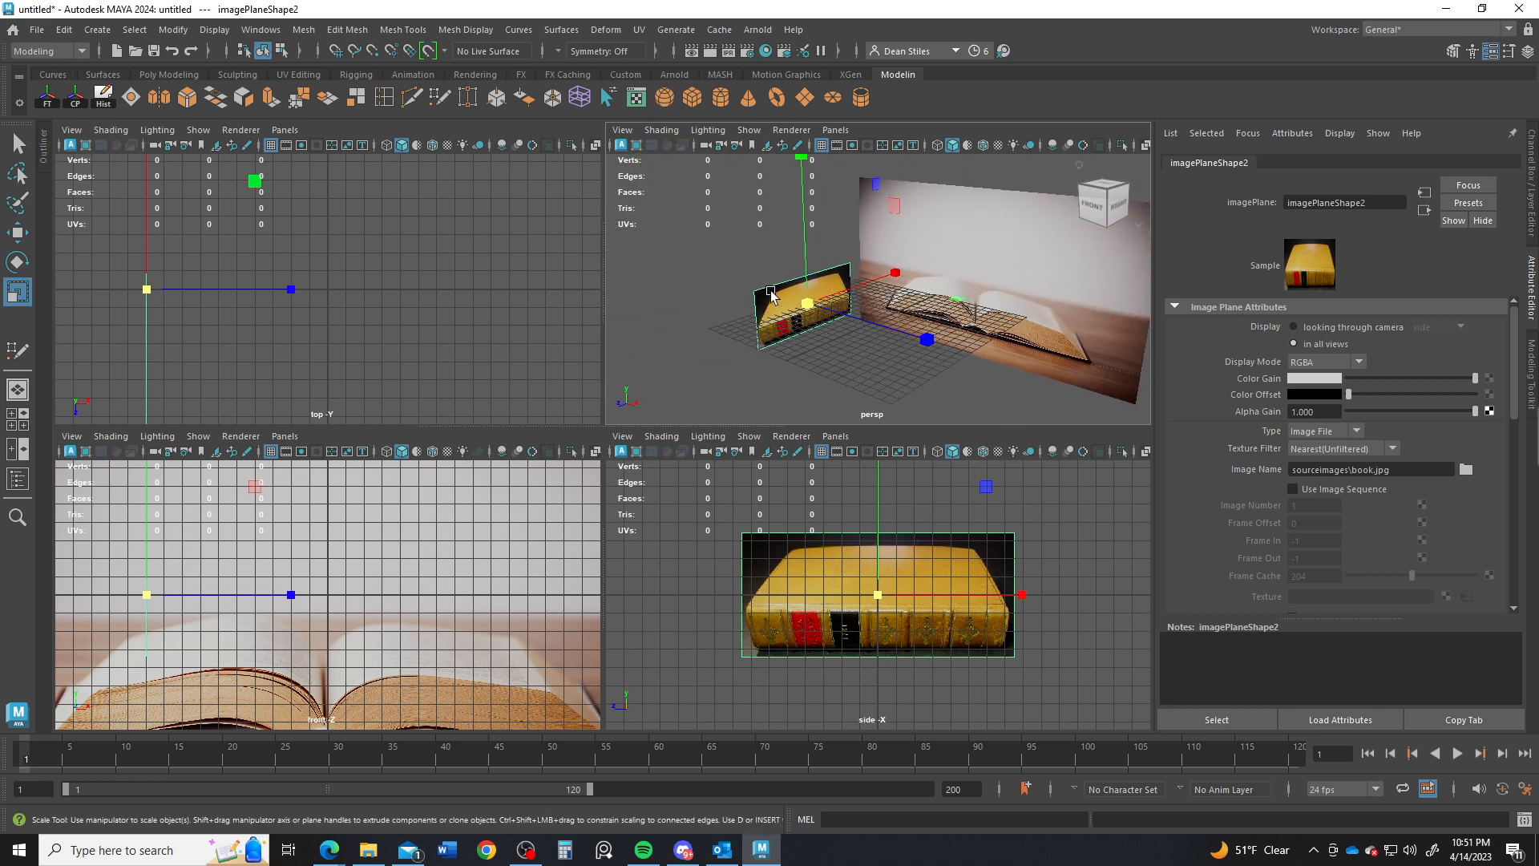
pyautogui.keyDown('alt'); pyautogui.moveTo(775, 297); pyautogui.dragTo(1020, 368, button='right'); pyautogui.keyUp('alt')
pyautogui.press('f')
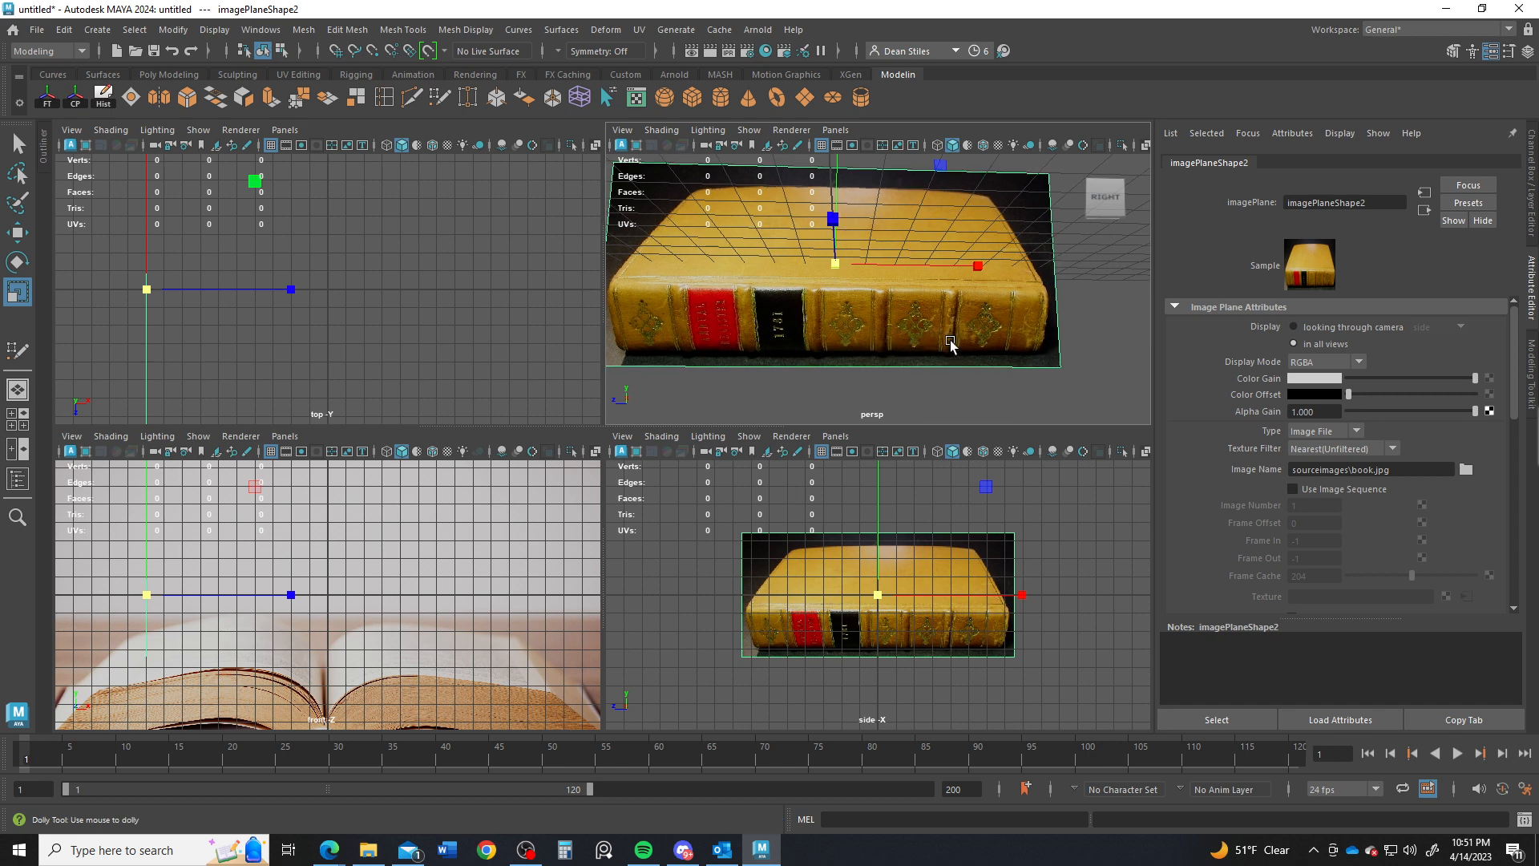
pyautogui.keyDown('alt'); pyautogui.moveTo(928, 343); pyautogui.dragTo(831, 335); pyautogui.keyUp('alt')
pyautogui.press('w')
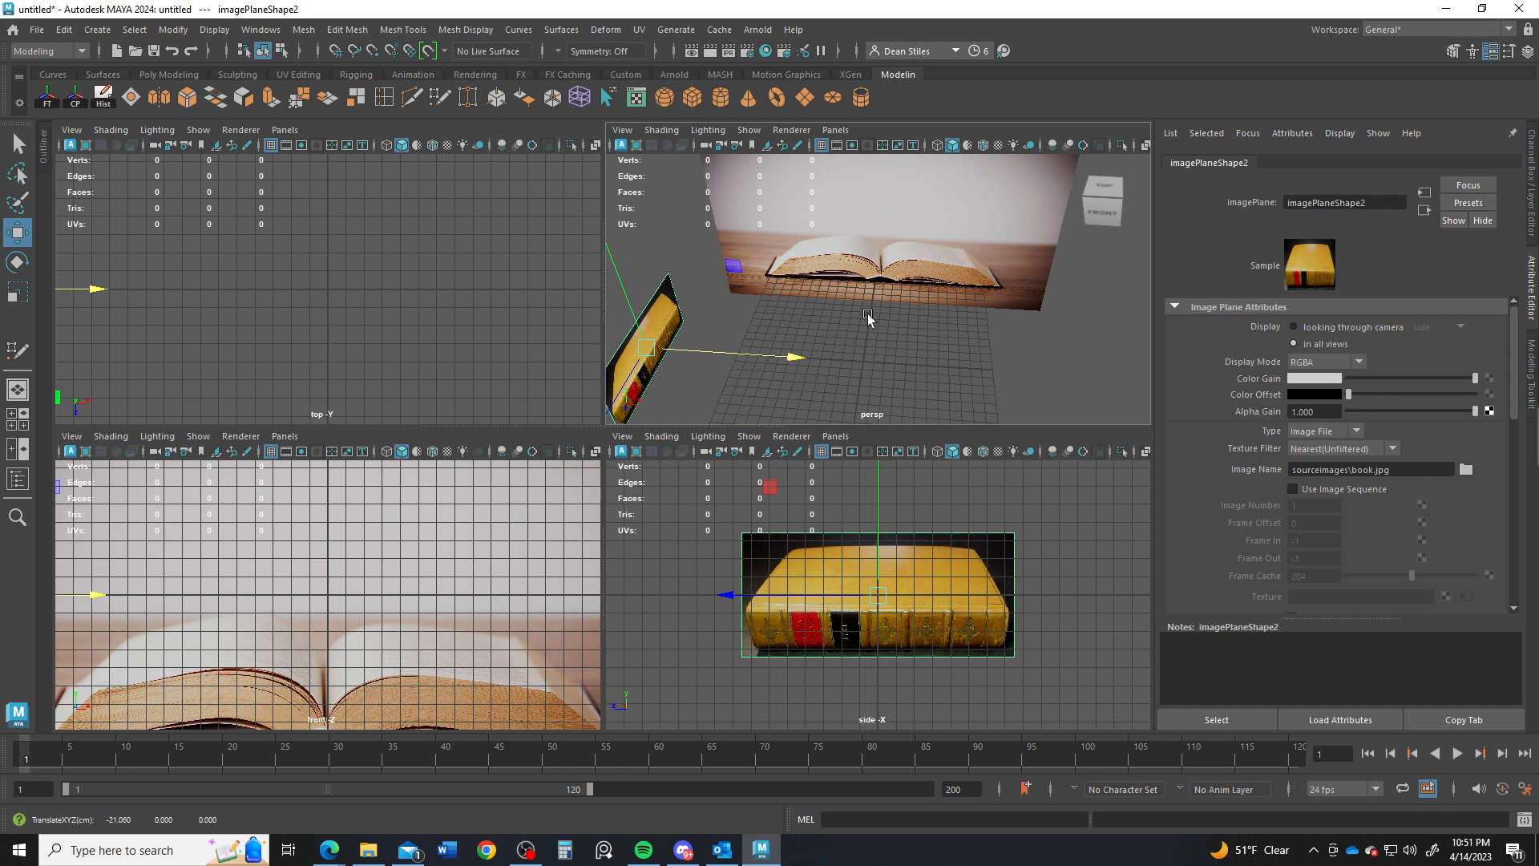
# Step: Create a polygon cube at the origin in the maximized perspective view and hide the grid
pyautogui.press('space')
pyautogui.keyDown('alt'); pyautogui.moveTo(762, 412); pyautogui.dragTo(658, 178); pyautogui.keyUp('alt')
pyautogui.click(692, 97)
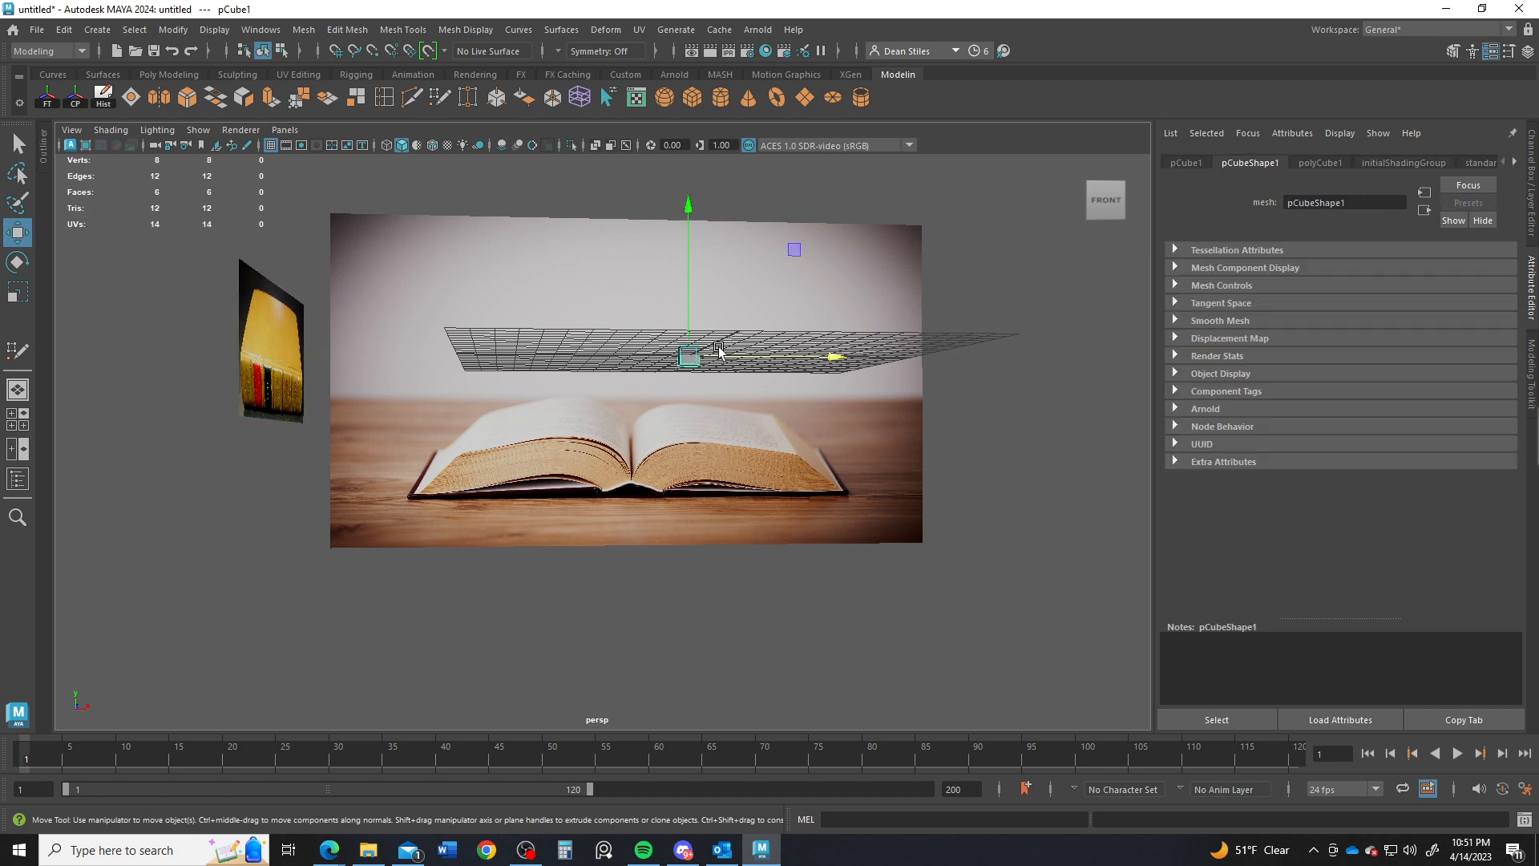
pyautogui.keyDown('alt'); pyautogui.moveTo(705, 288); pyautogui.dragTo(763, 319); pyautogui.keyUp('alt')
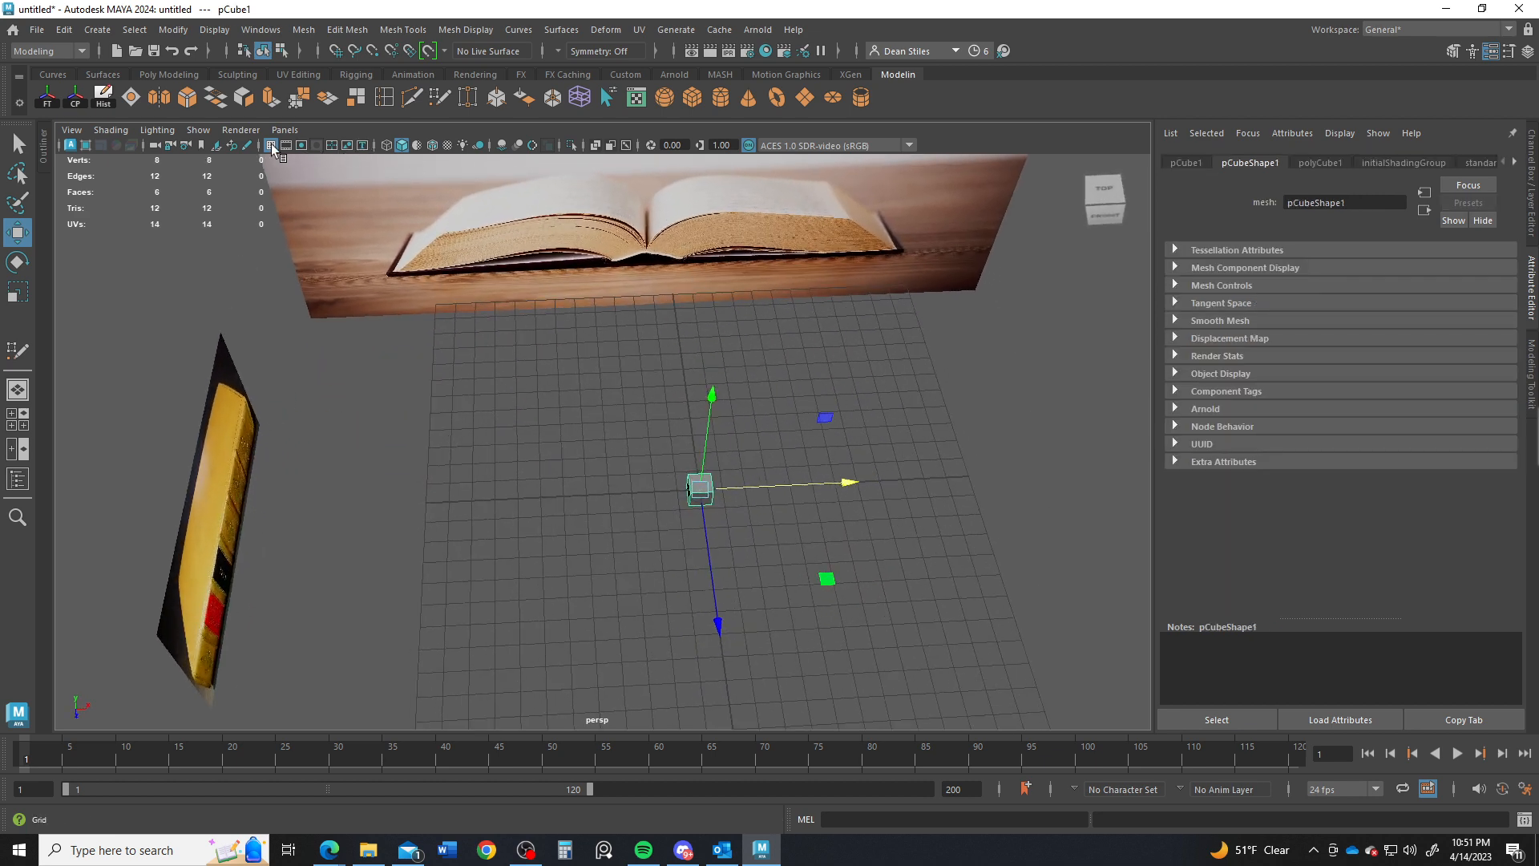
# Step: Set the cube's width and depth to 10 in its polyCube1 creation settings
pyautogui.click(1529, 197)
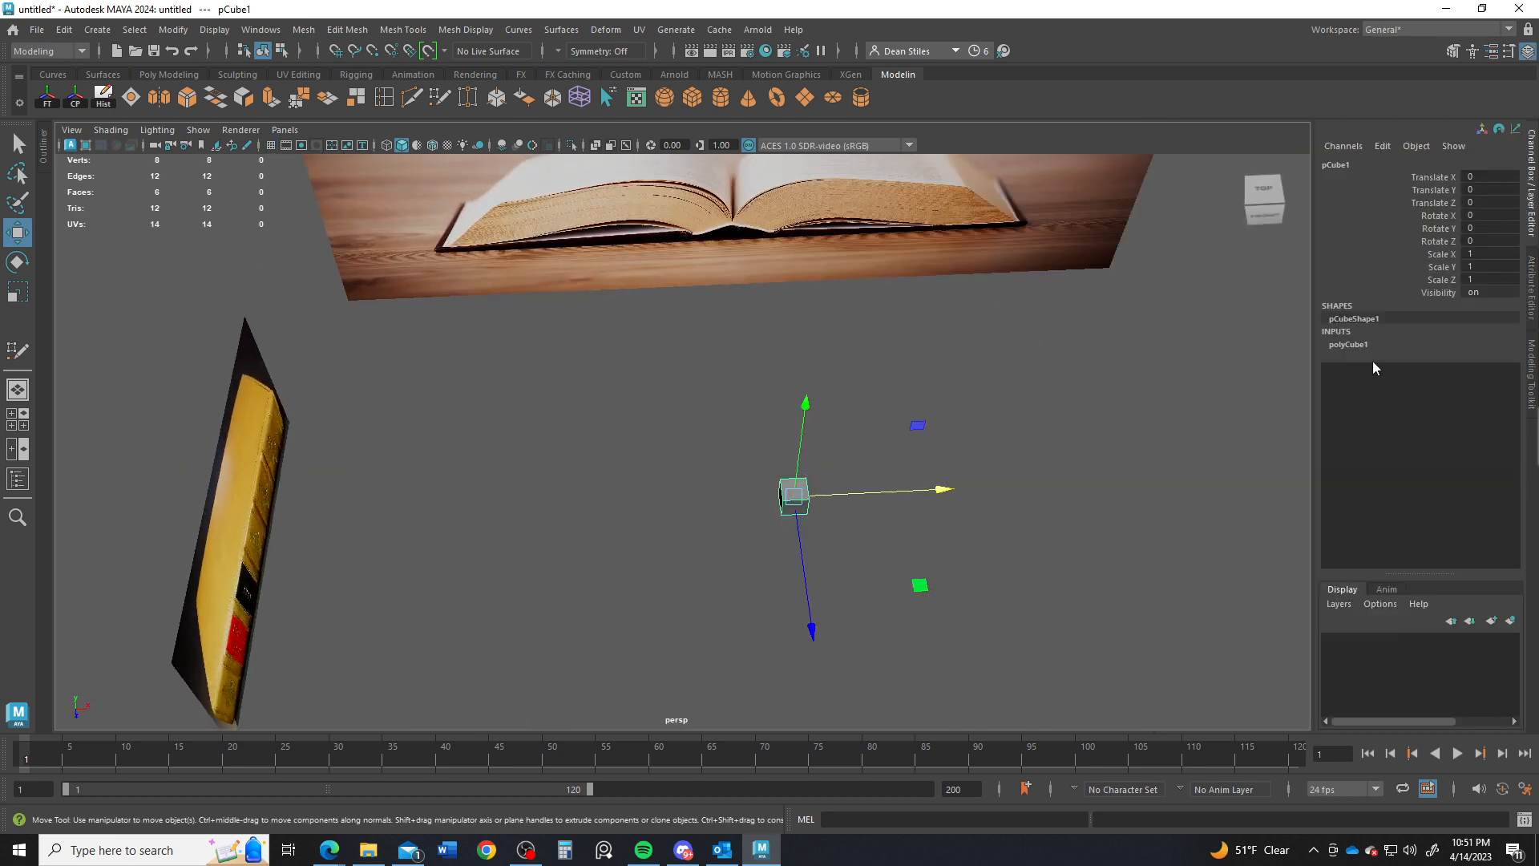
pyautogui.click(1349, 345)
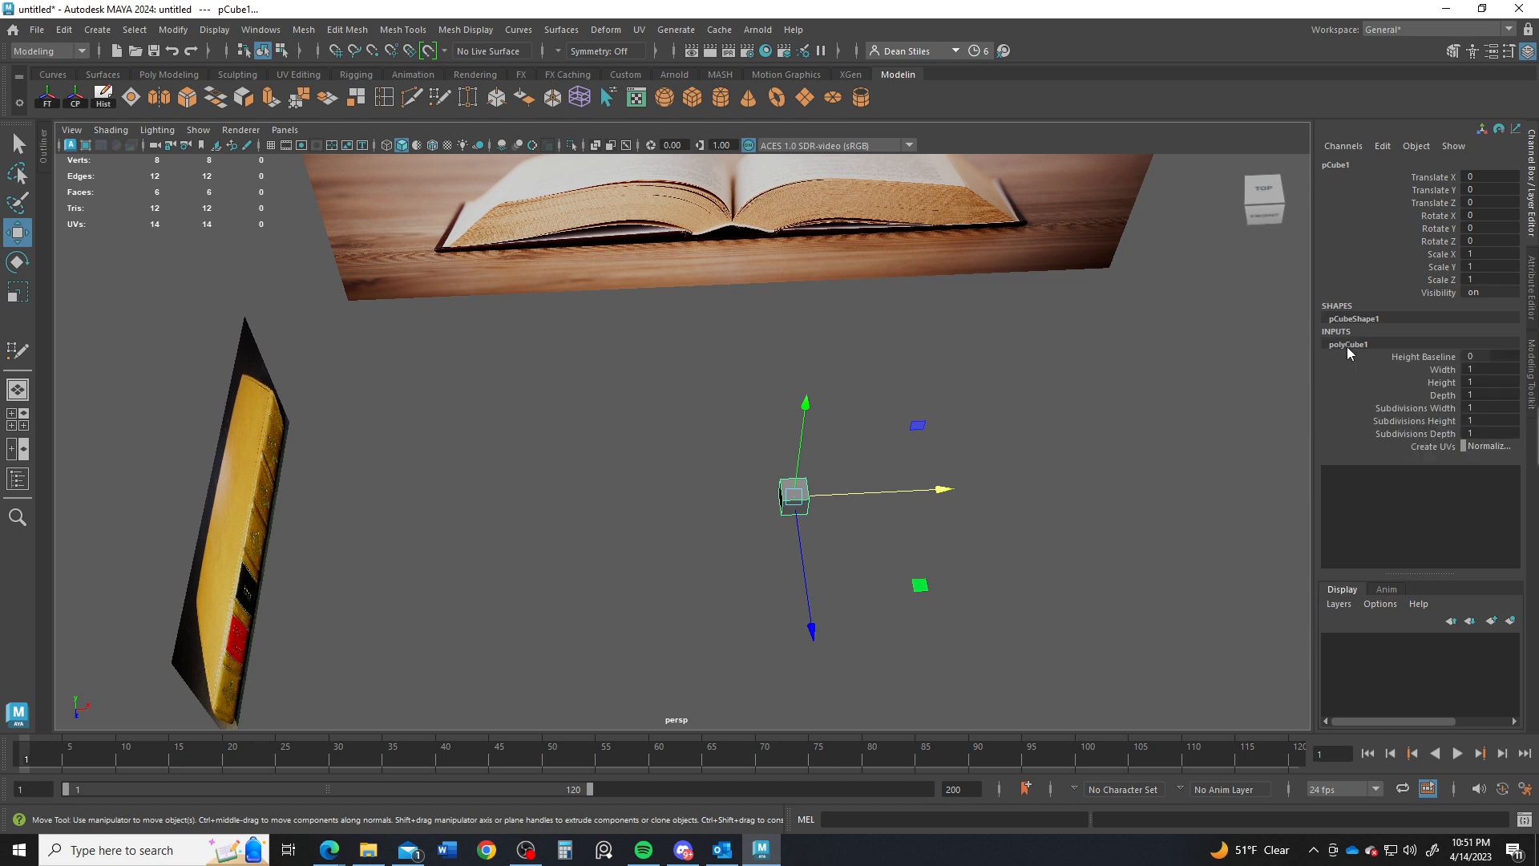
pyautogui.click(1479, 371)
pyautogui.click(1482, 395)
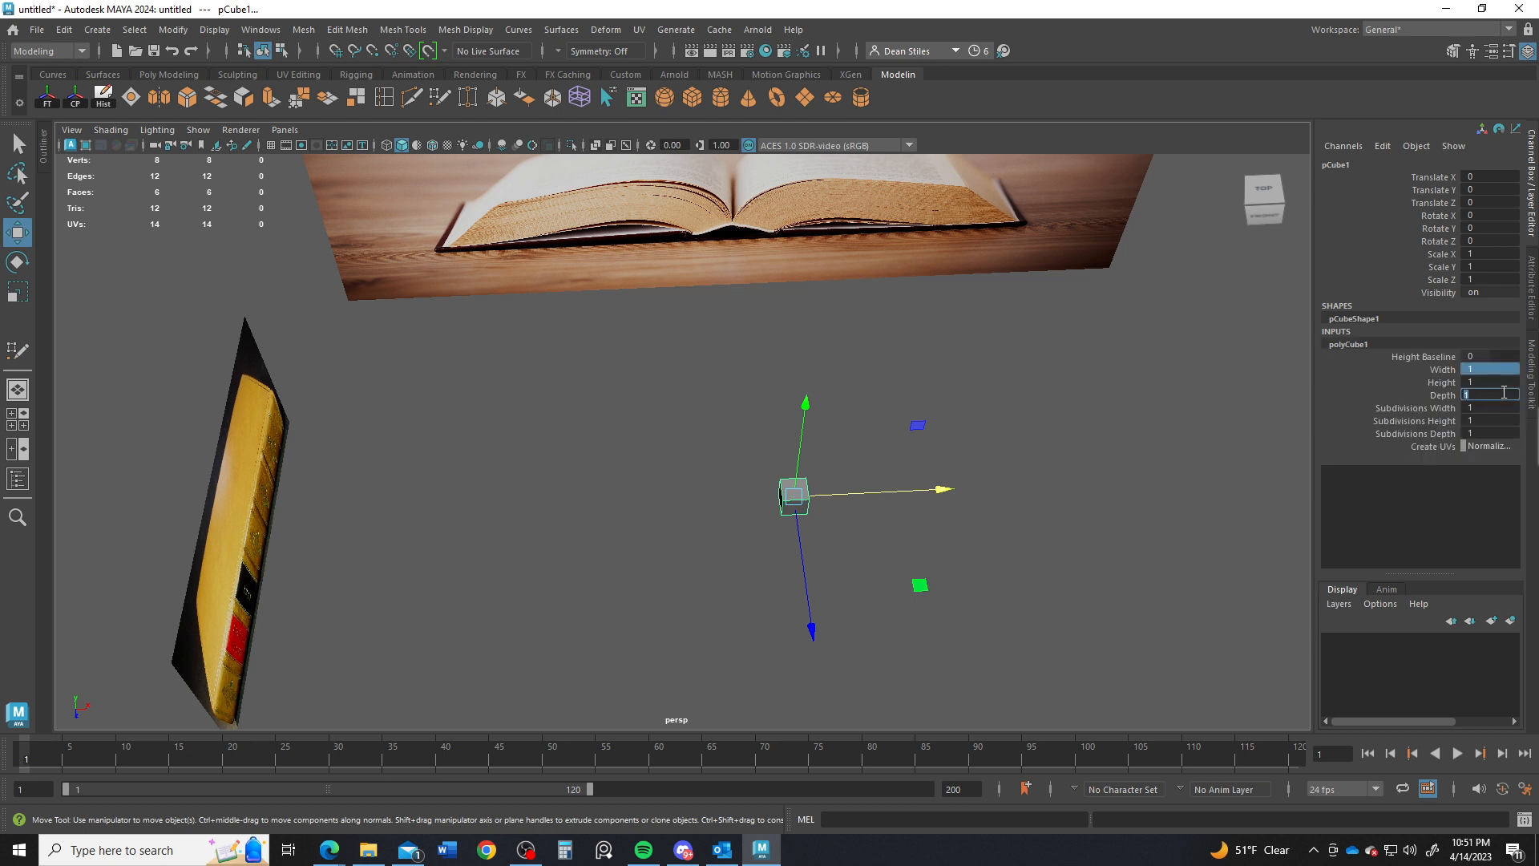
pyautogui.press('Return')
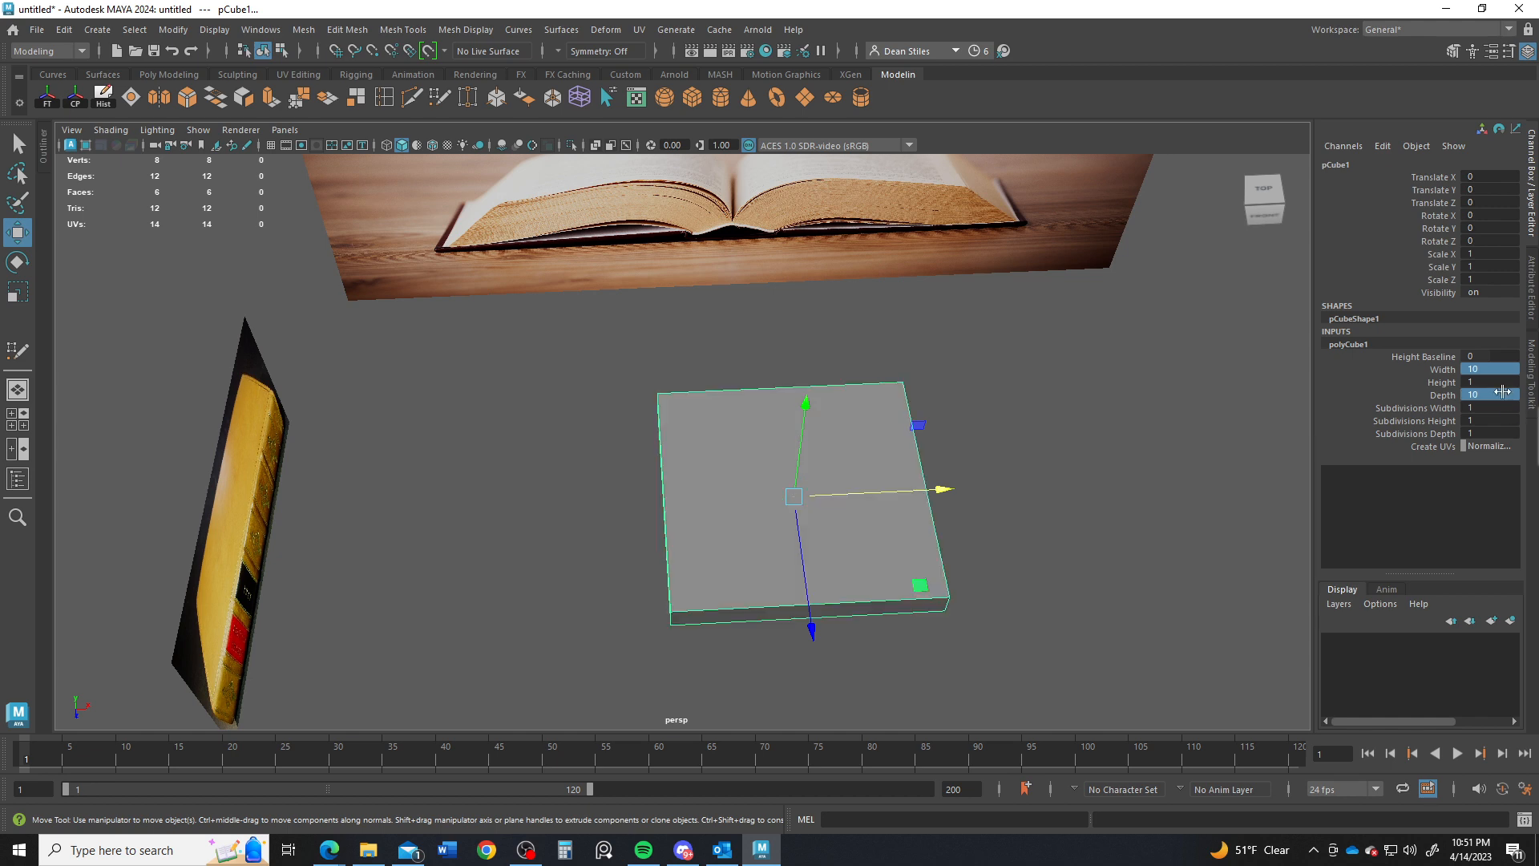
# Step: Set the cube's height to 0.35 and its depth to 12
pyautogui.keyDown('alt'); pyautogui.moveTo(824, 620); pyautogui.dragTo(817, 521); pyautogui.keyUp('alt')
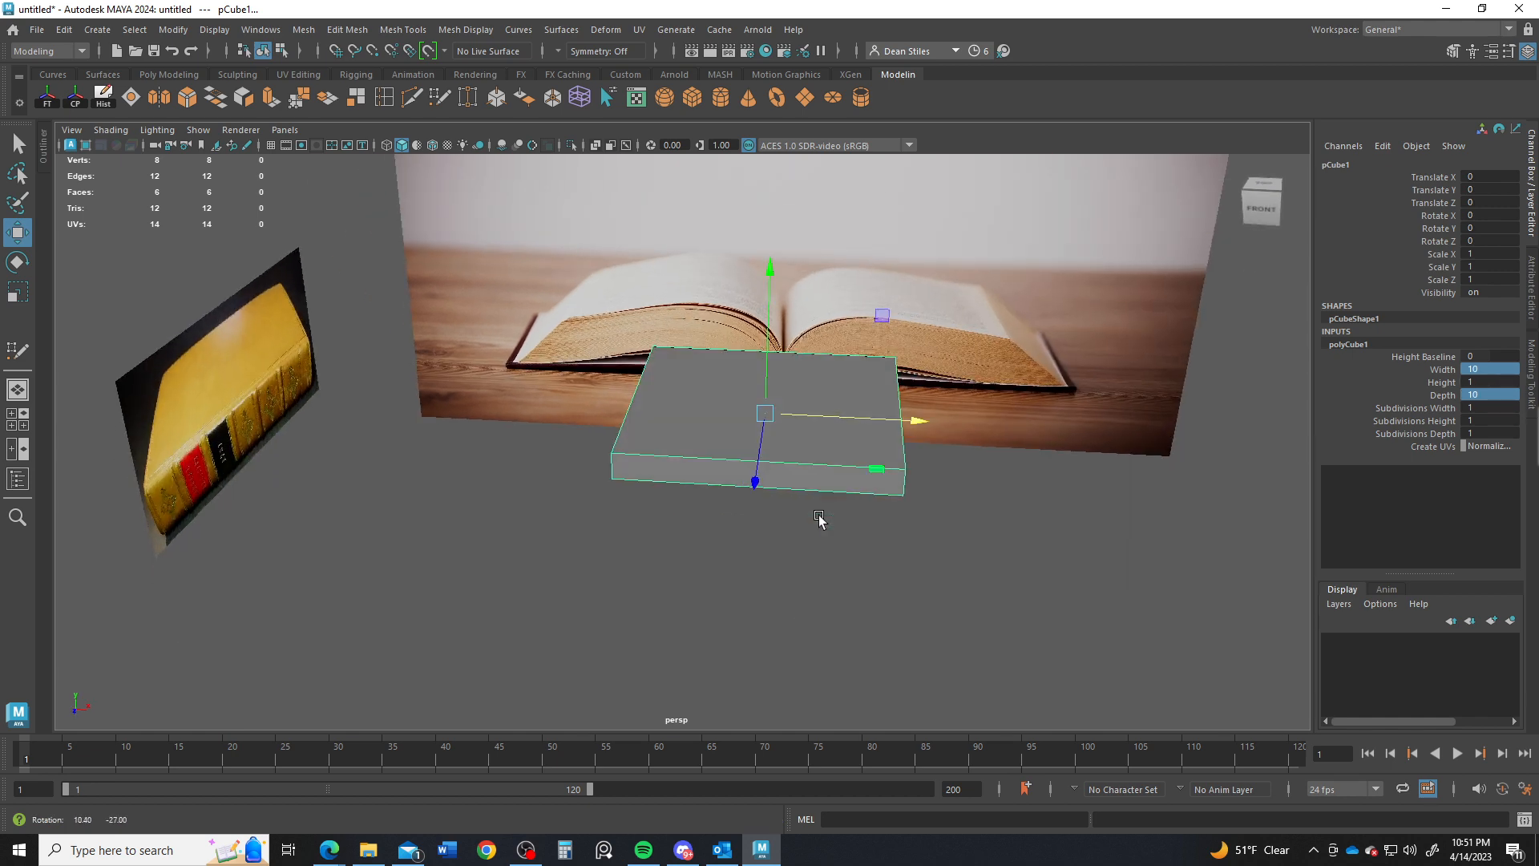
pyautogui.click(1495, 381)
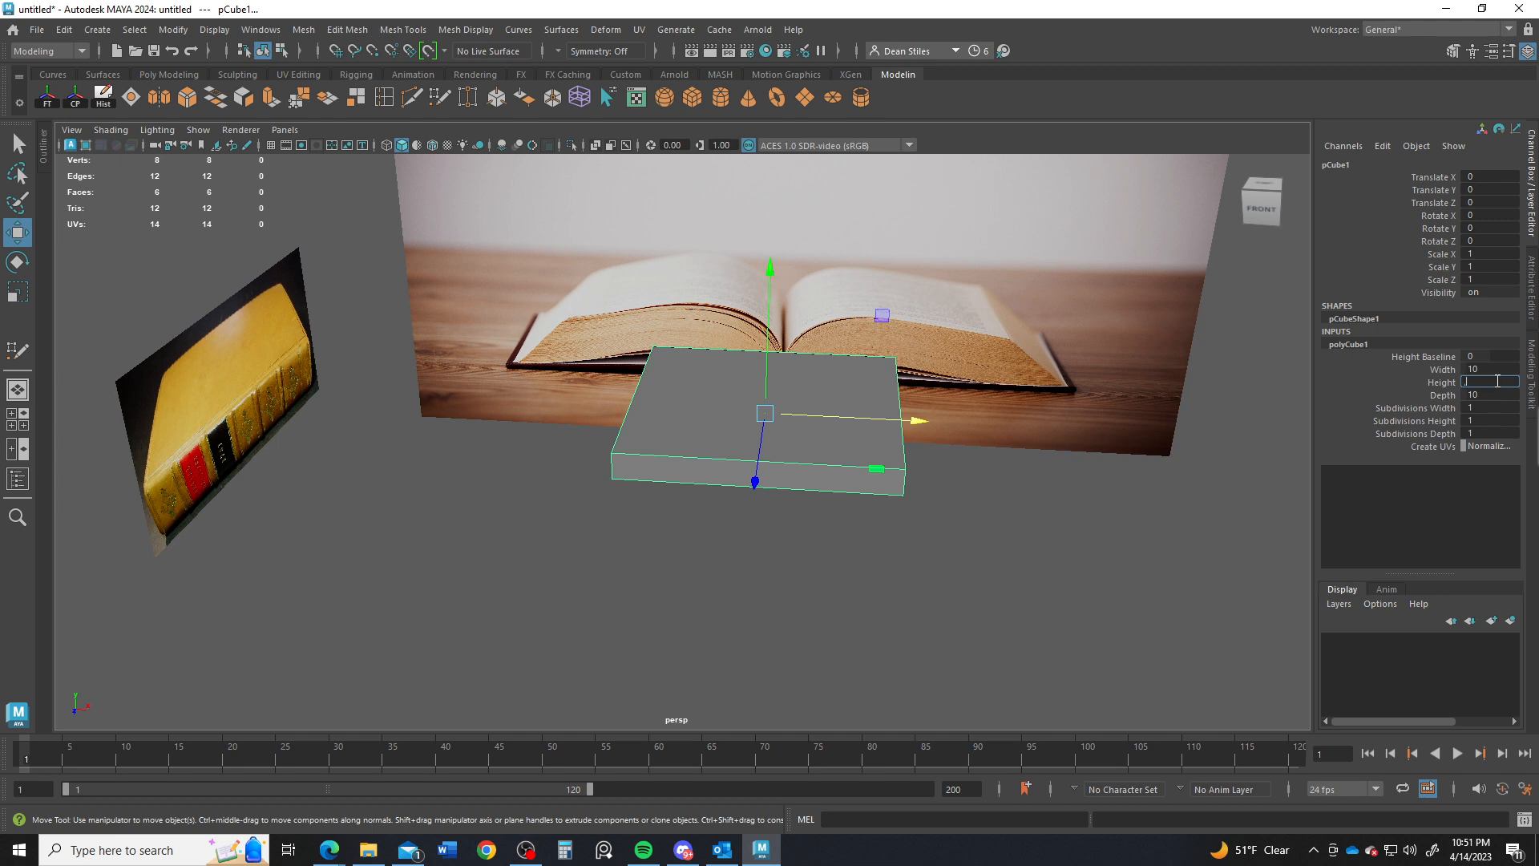
pyautogui.write('.35')
pyautogui.press('Return')
pyautogui.keyDown('alt'); pyautogui.moveTo(737, 330); pyautogui.dragTo(855, 323); pyautogui.keyUp('alt')
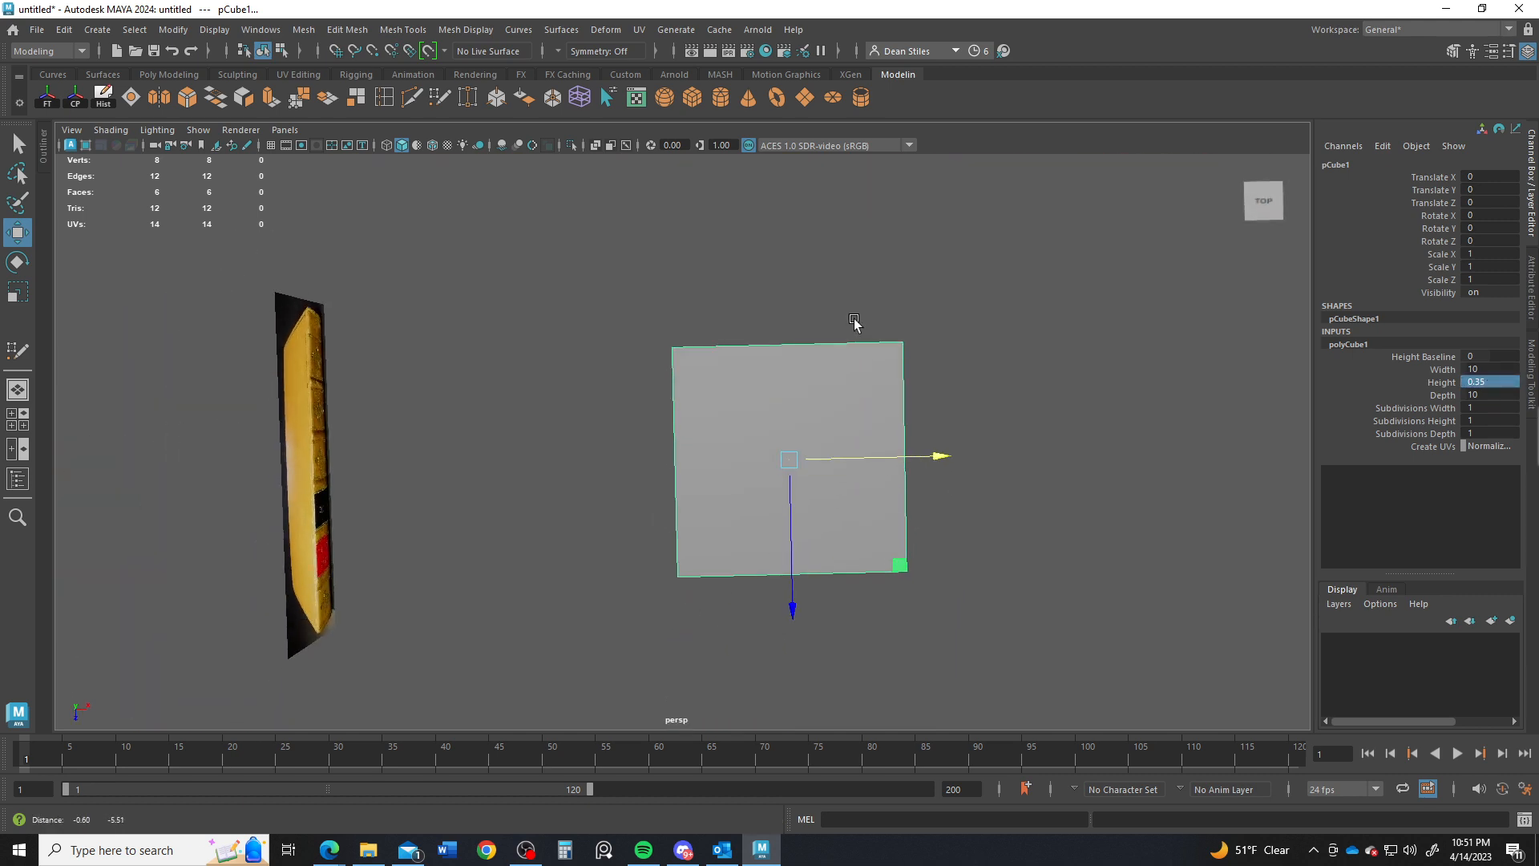
pyautogui.click(1491, 395)
pyautogui.press('Return')
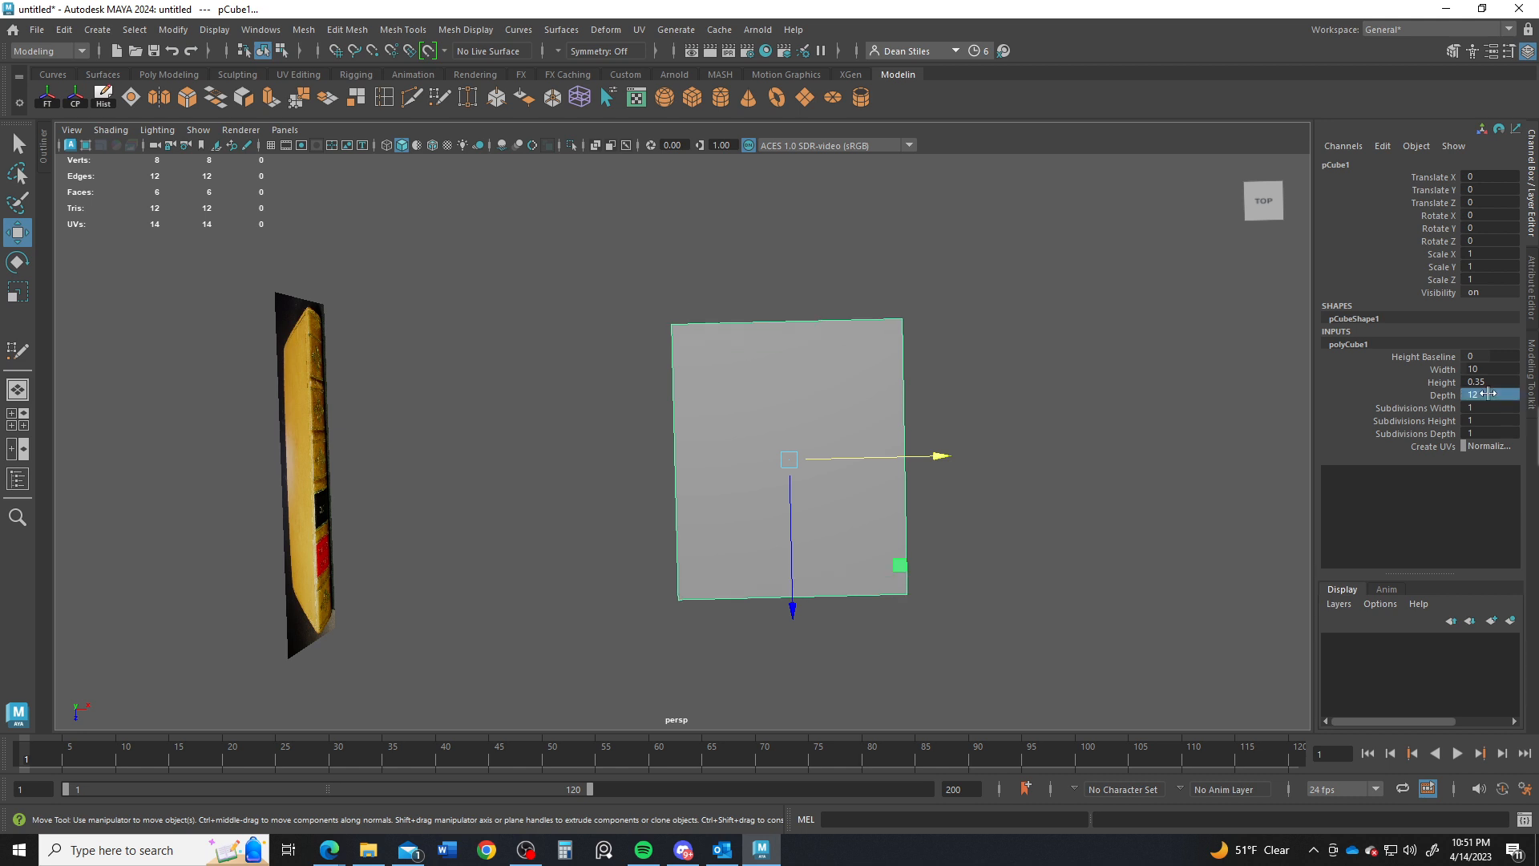
# Step: Set the cube's depth to 13 and its width to 22
pyautogui.keyDown('alt'); pyautogui.moveTo(1098, 450); pyautogui.dragTo(1042, 373); pyautogui.keyUp('alt')
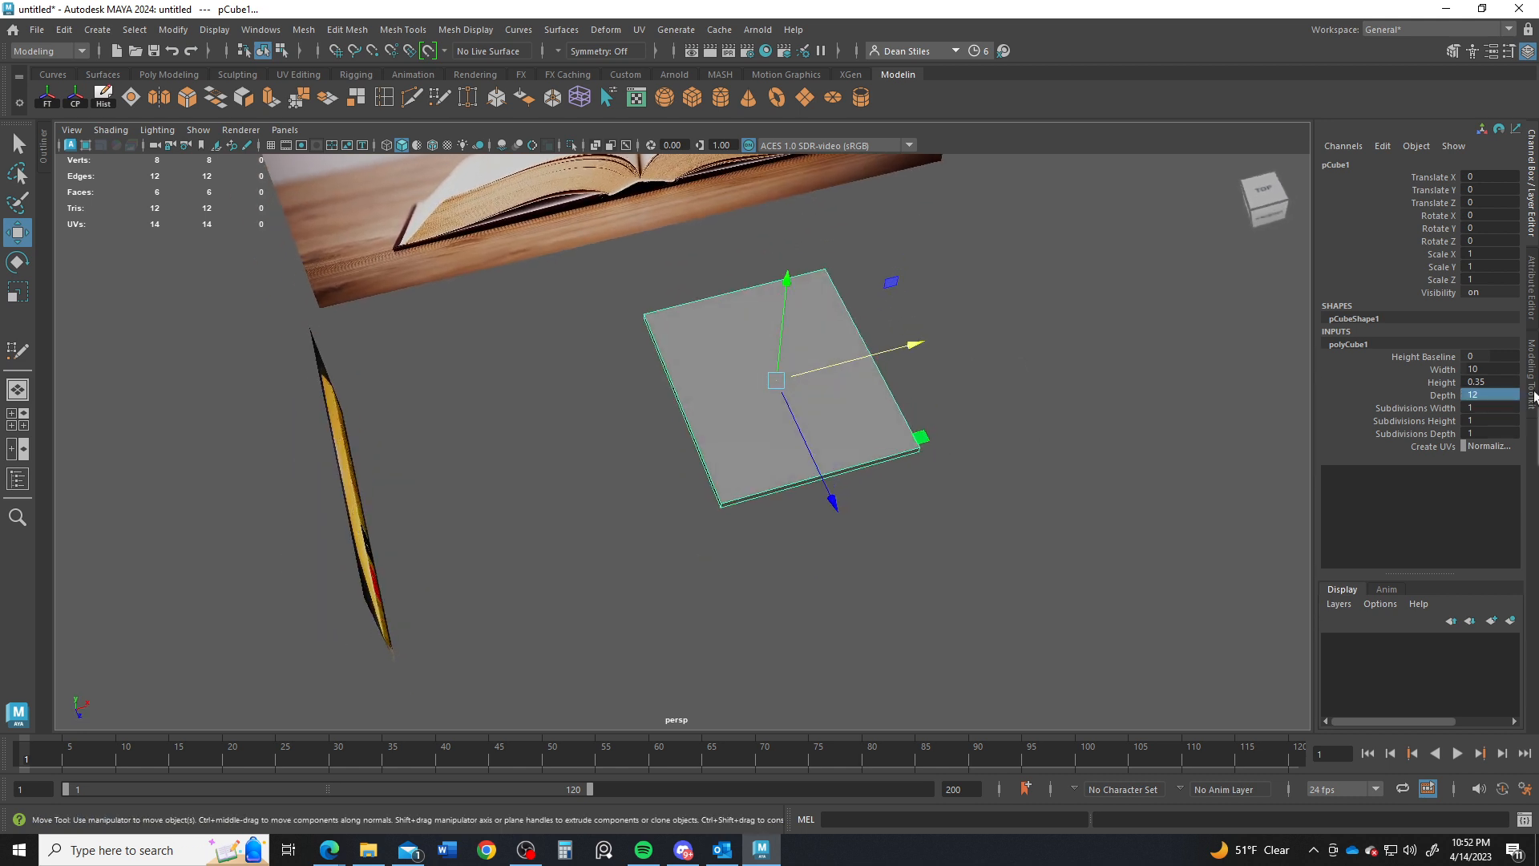
pyautogui.click(1486, 392)
pyautogui.press('Return')
pyautogui.keyDown('alt'); pyautogui.moveTo(1078, 405); pyautogui.dragTo(1035, 416); pyautogui.keyUp('alt')
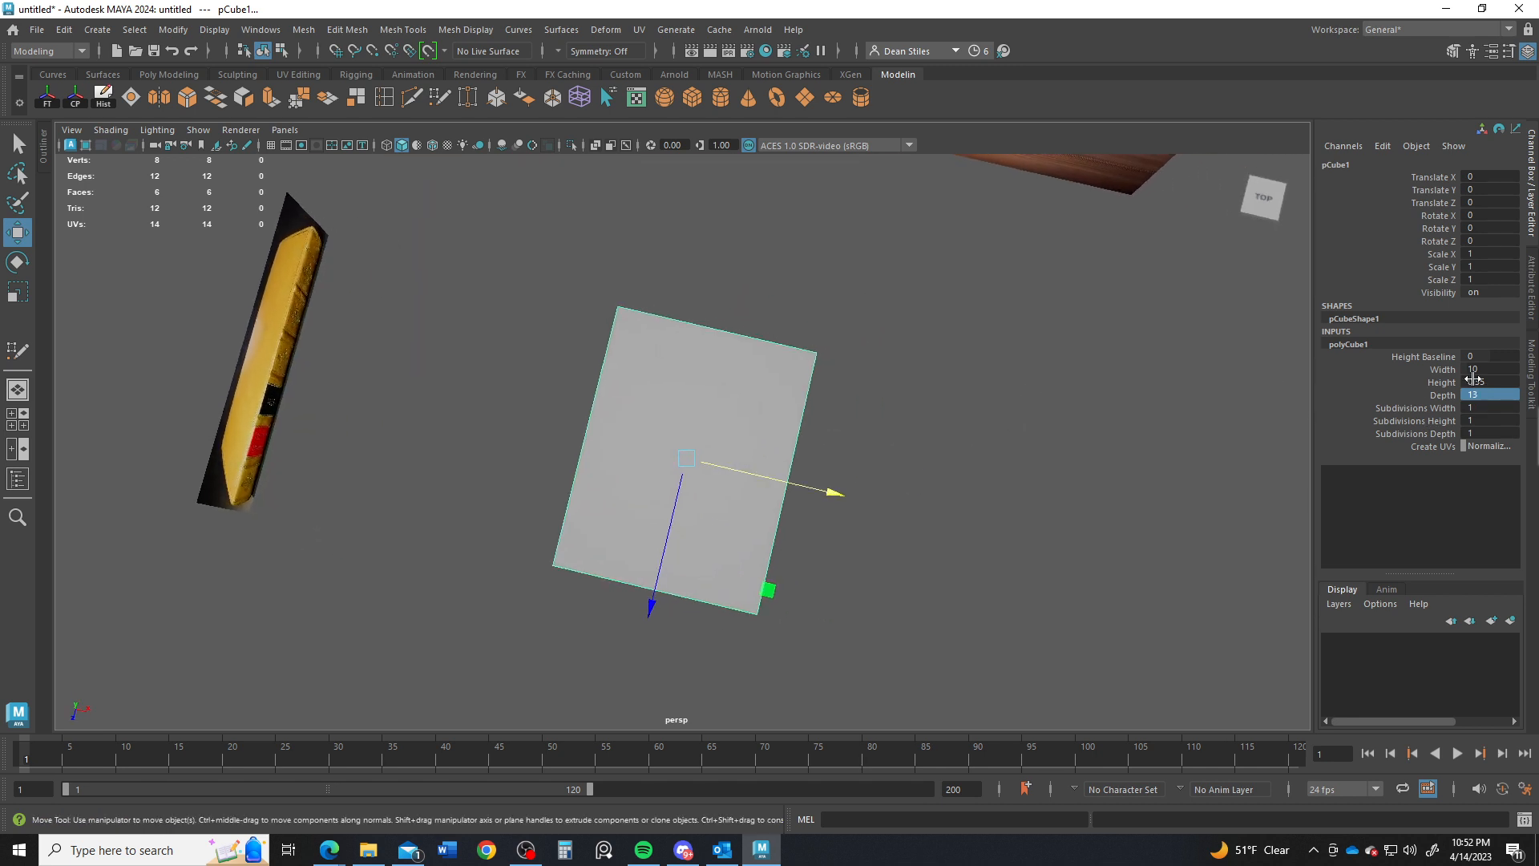
pyautogui.click(1482, 371)
pyautogui.write('2')
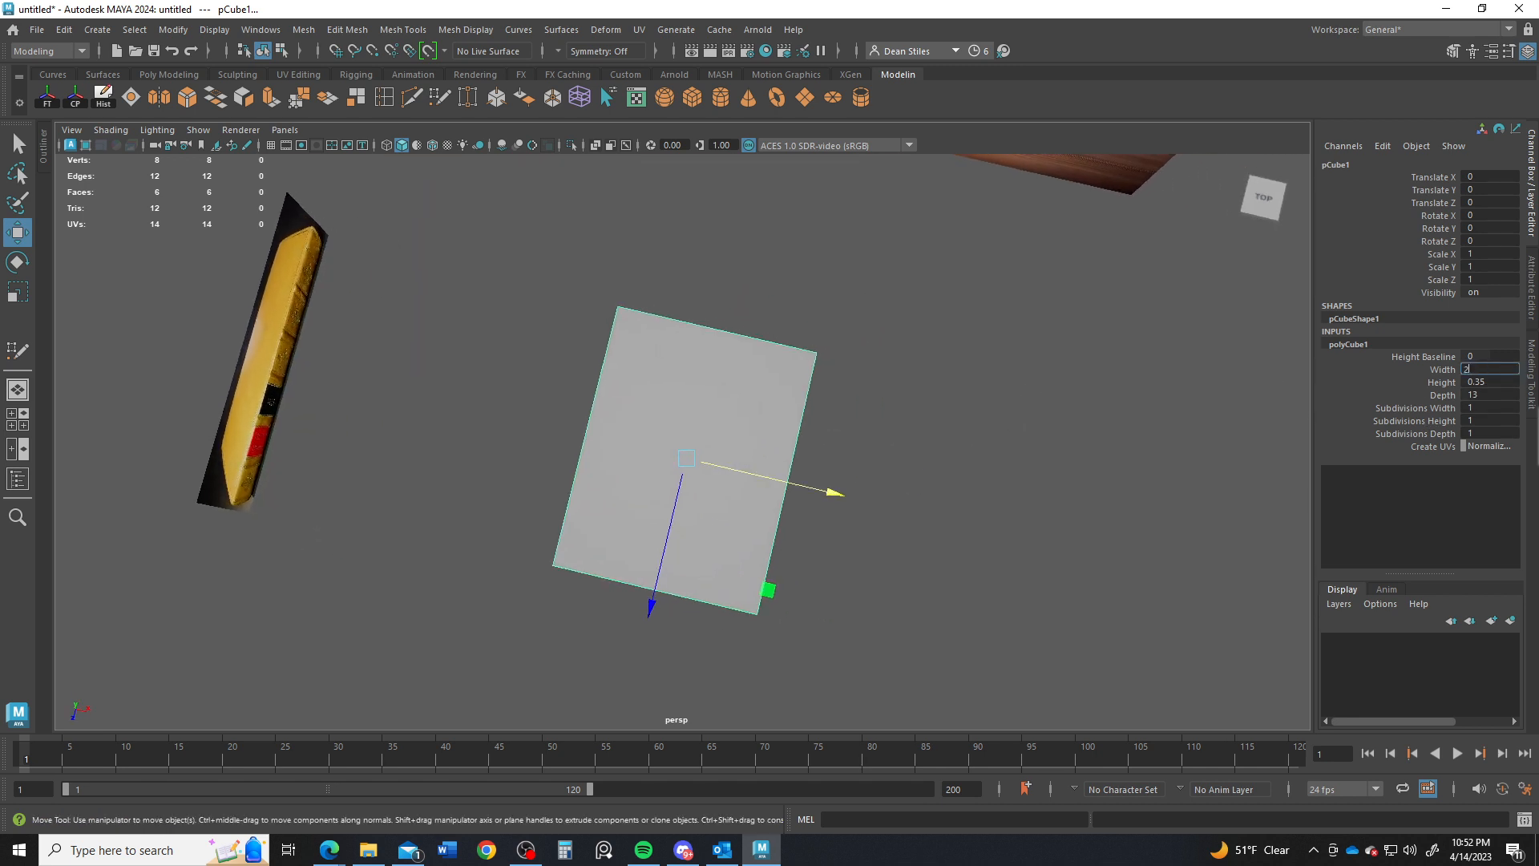
pyautogui.write('2')
pyautogui.press('Return')
# Step: Compare the slab with the open-book reference and set its width subdivisions to 3 and depth subdivisions to 4
pyautogui.keyDown('alt'); pyautogui.moveTo(834, 491); pyautogui.dragTo(756, 409); pyautogui.keyUp('alt')
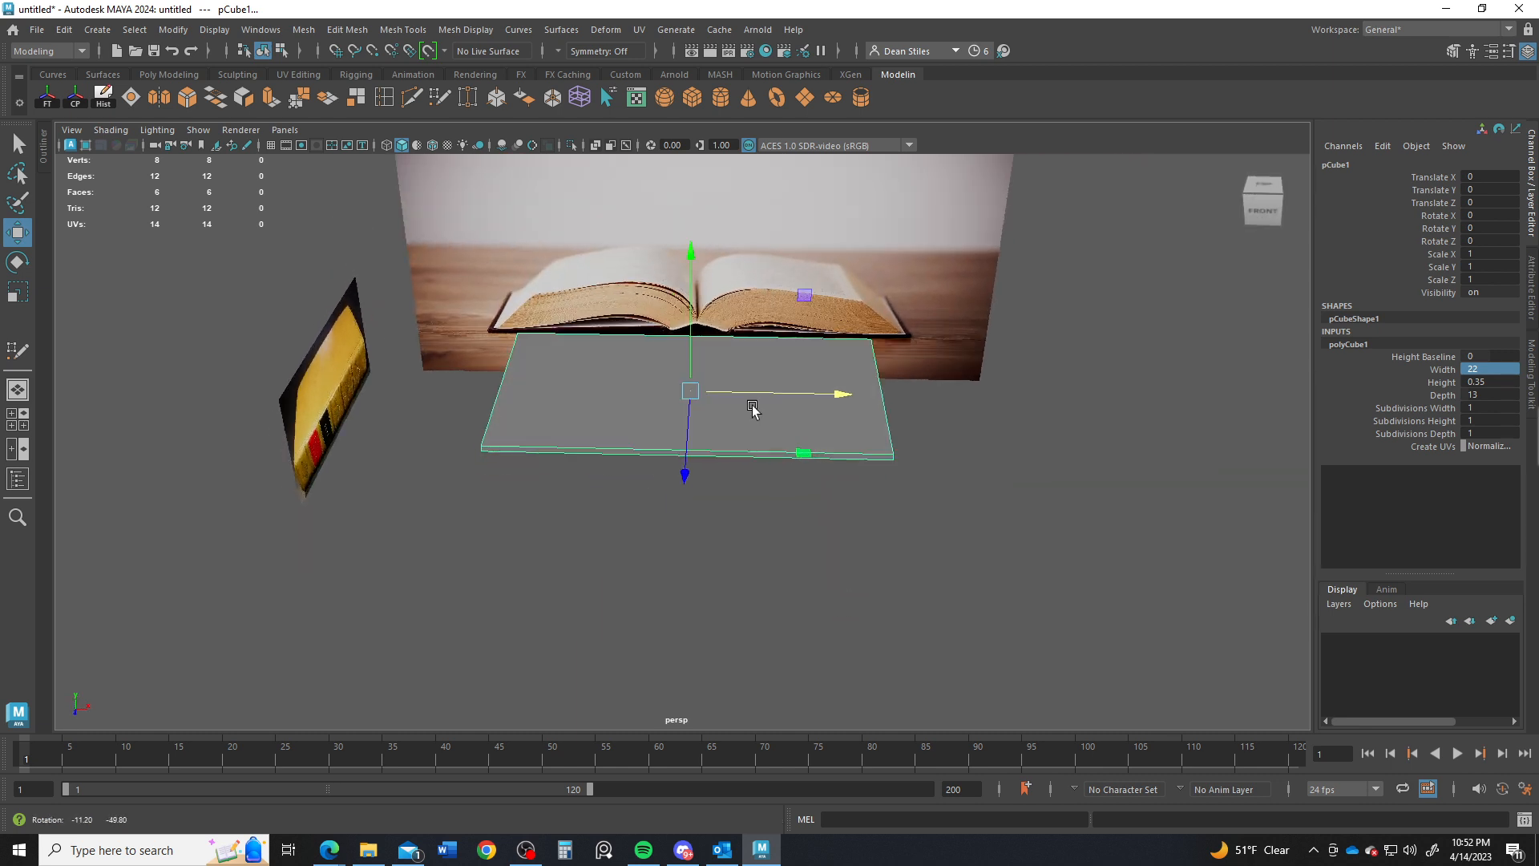
pyautogui.keyDown('alt'); pyautogui.moveTo(611, 361); pyautogui.dragTo(614, 327); pyautogui.keyUp('alt')
pyautogui.scroll(2, 633, 353)
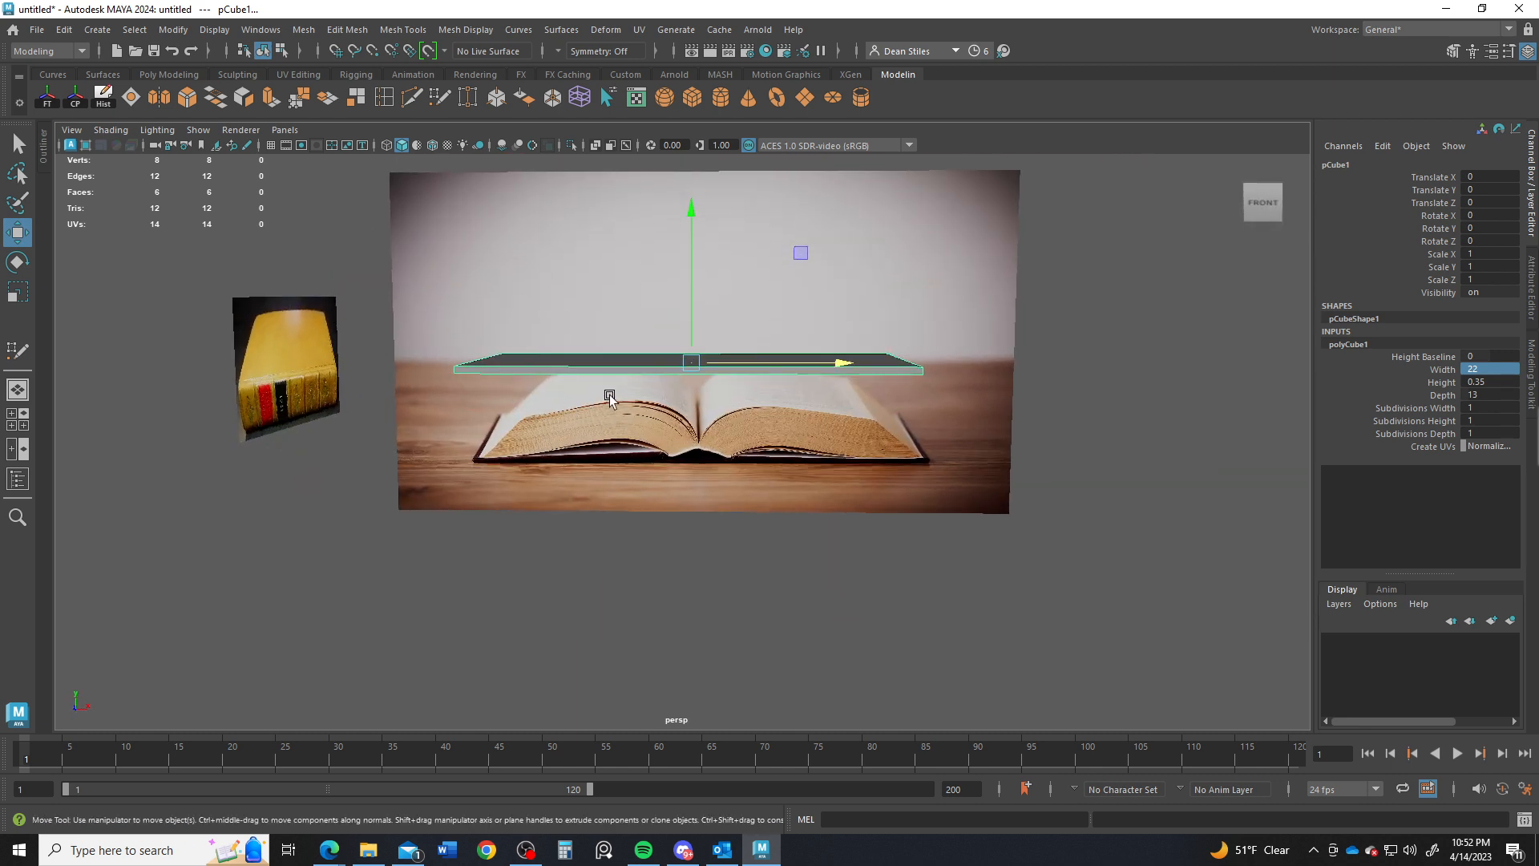
pyautogui.scroll(3, 597, 425)
pyautogui.keyDown('alt'); pyautogui.moveTo(679, 437); pyautogui.dragTo(698, 513); pyautogui.keyUp('alt')
pyautogui.keyDown('alt'); pyautogui.moveTo(804, 405); pyautogui.dragTo(770, 407); pyautogui.keyUp('alt')
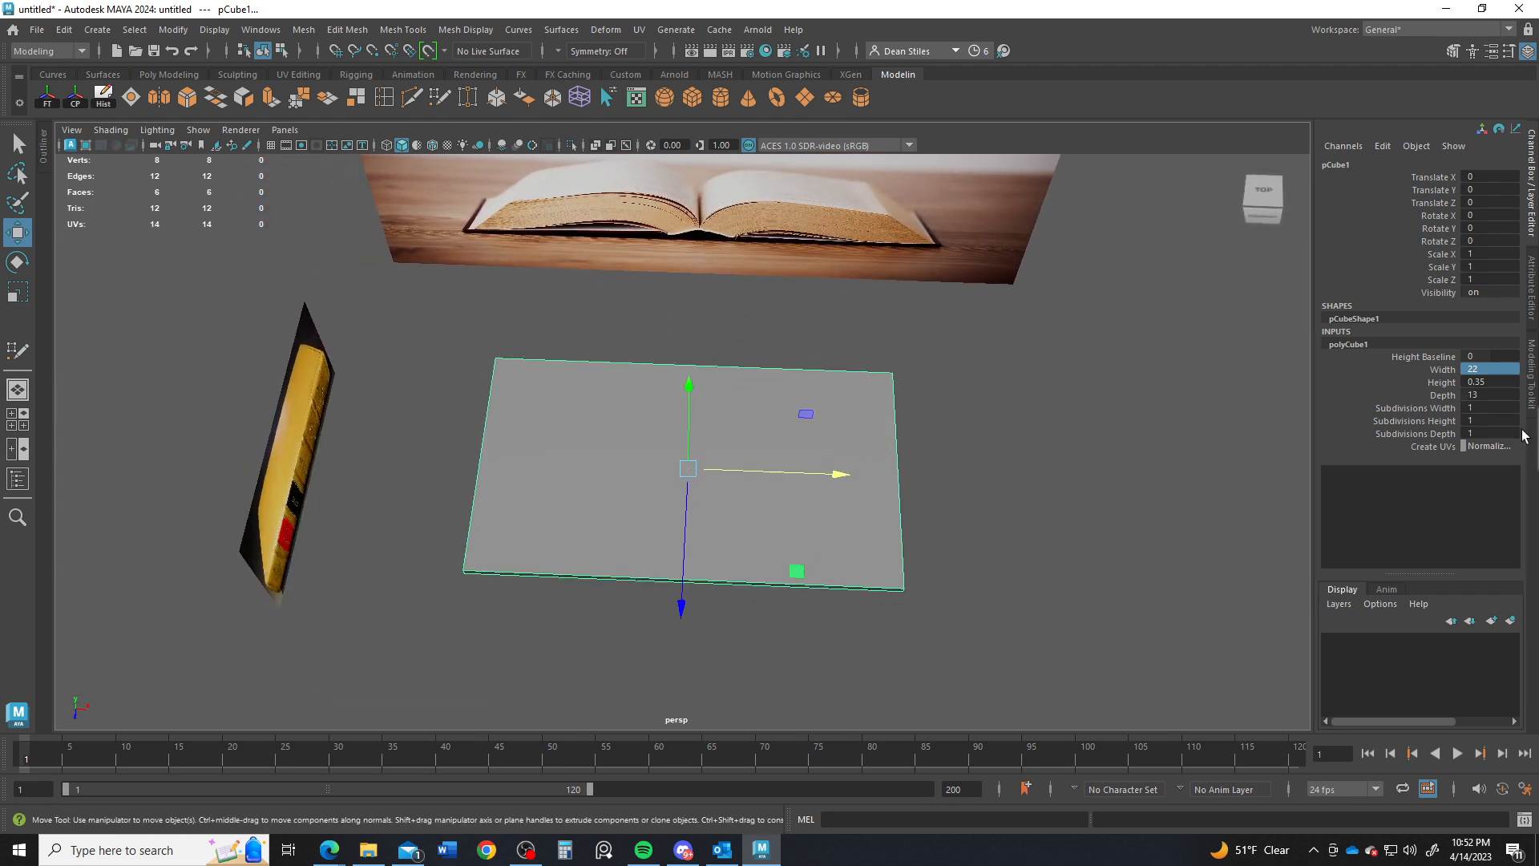
pyautogui.click(1491, 408)
pyautogui.click(1503, 408)
pyautogui.press('Return')
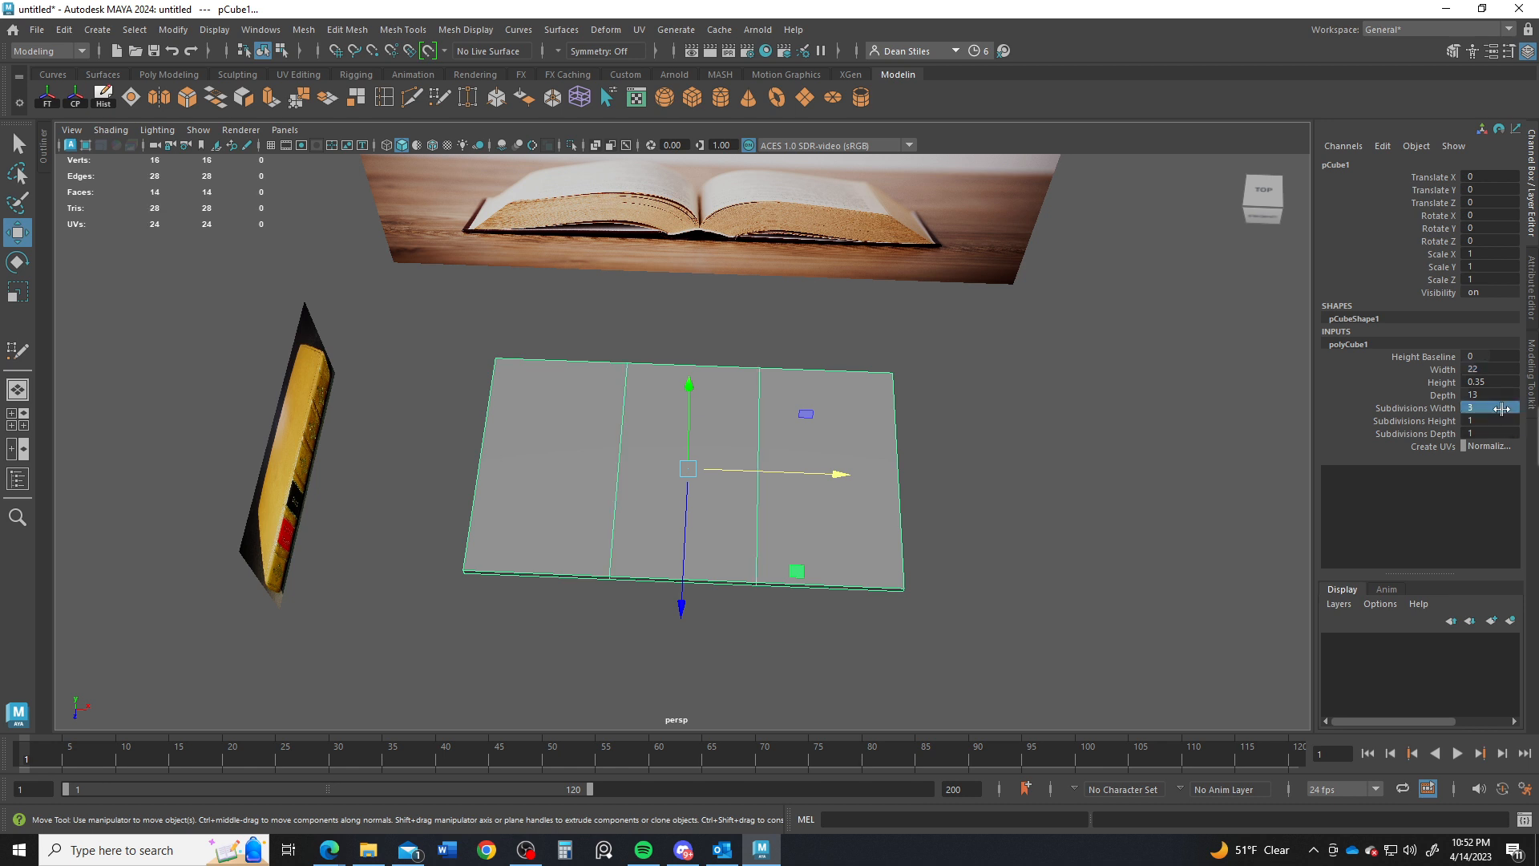
pyautogui.click(1491, 434)
pyautogui.click(1494, 434)
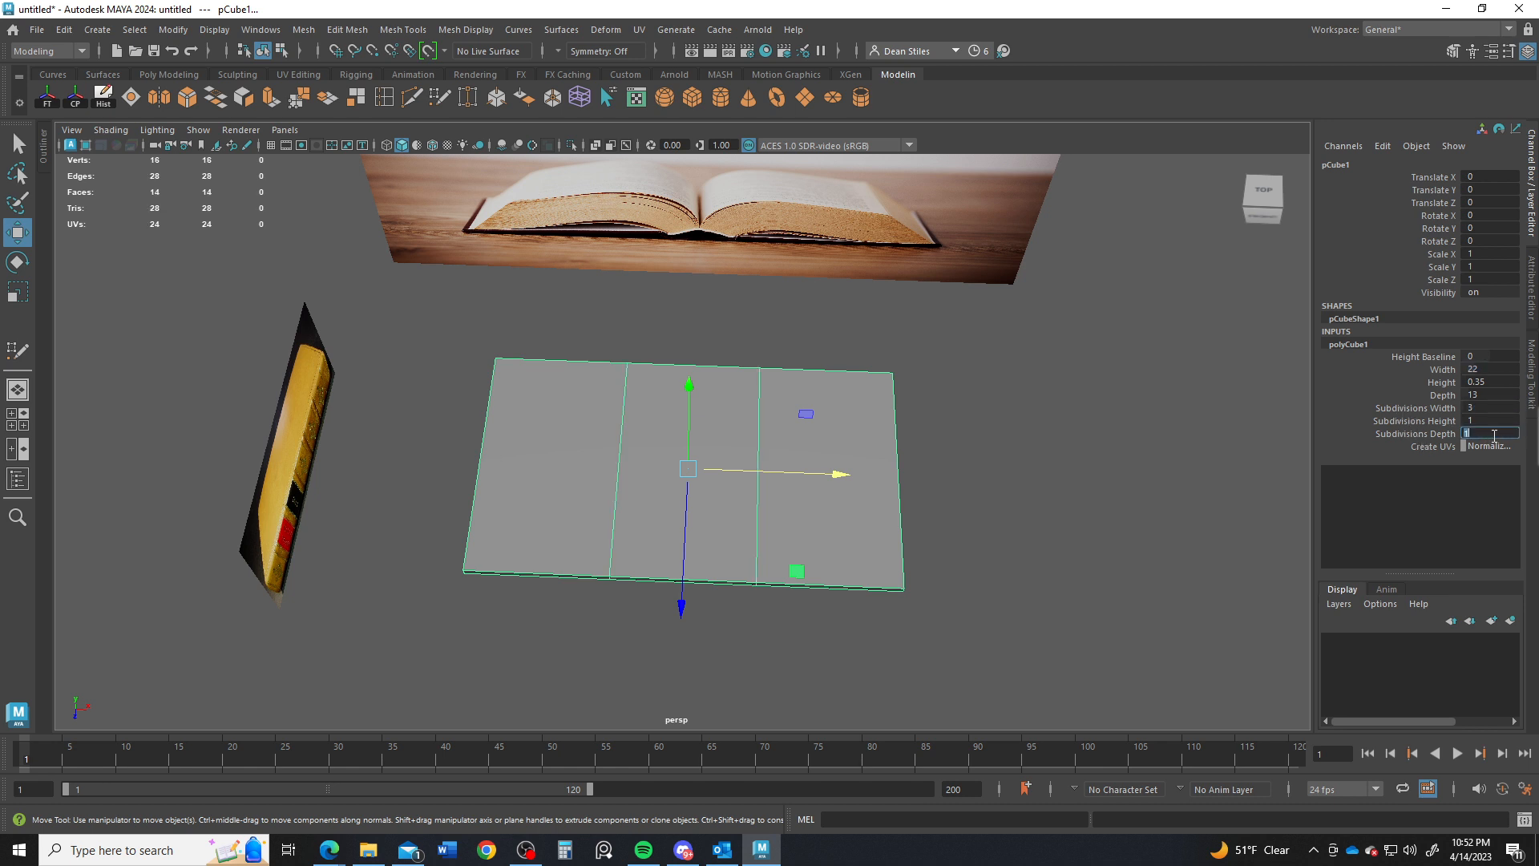
pyautogui.press('Return')
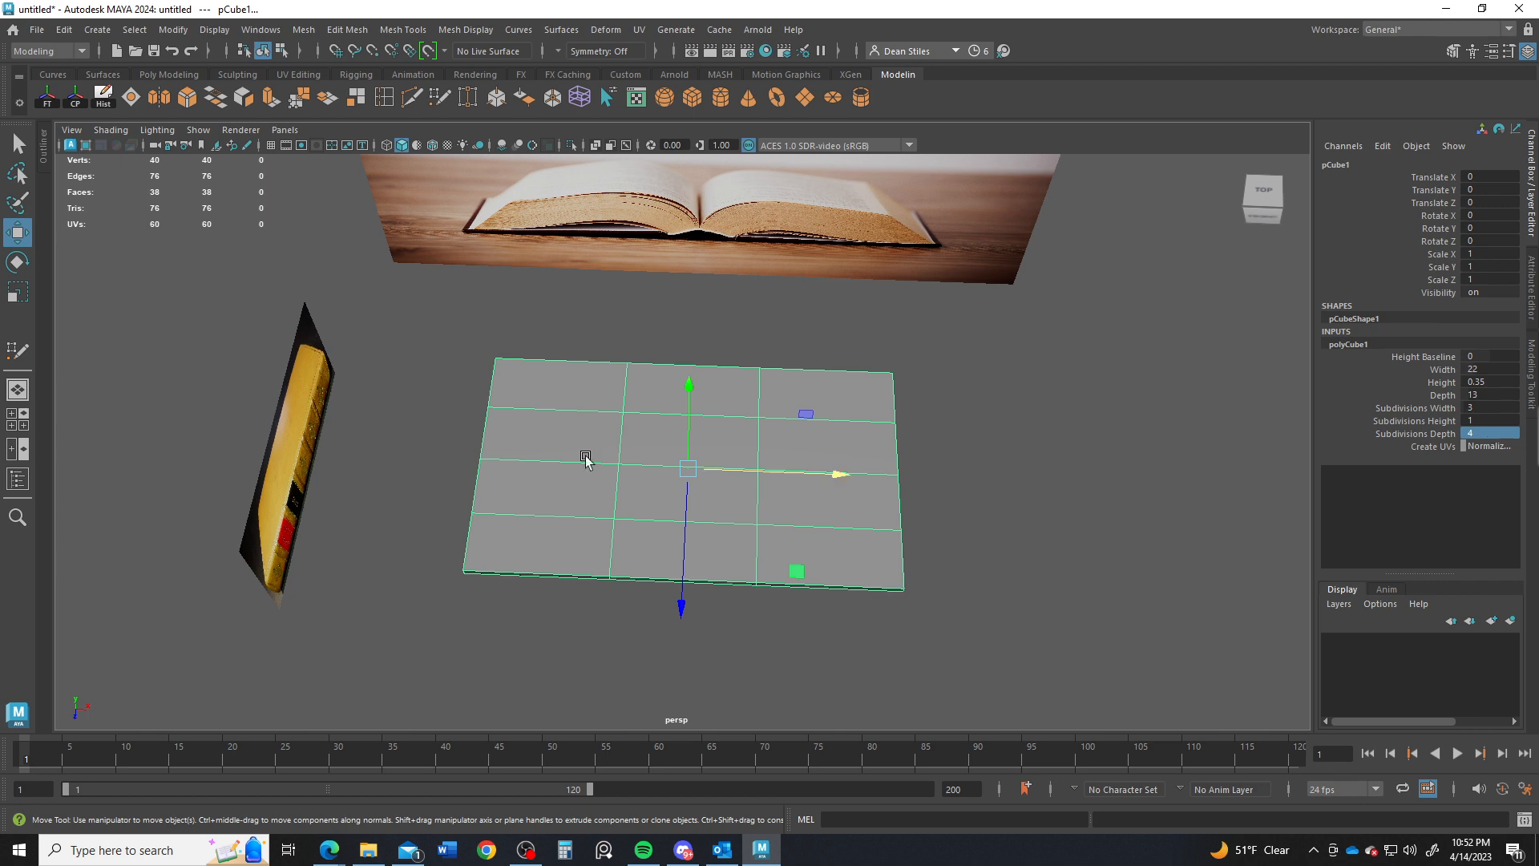
# Step: Select the two edge loops that split the slab's width and scale them closer together along X to form a spine strip
pyautogui.scroll(4, 705, 491)
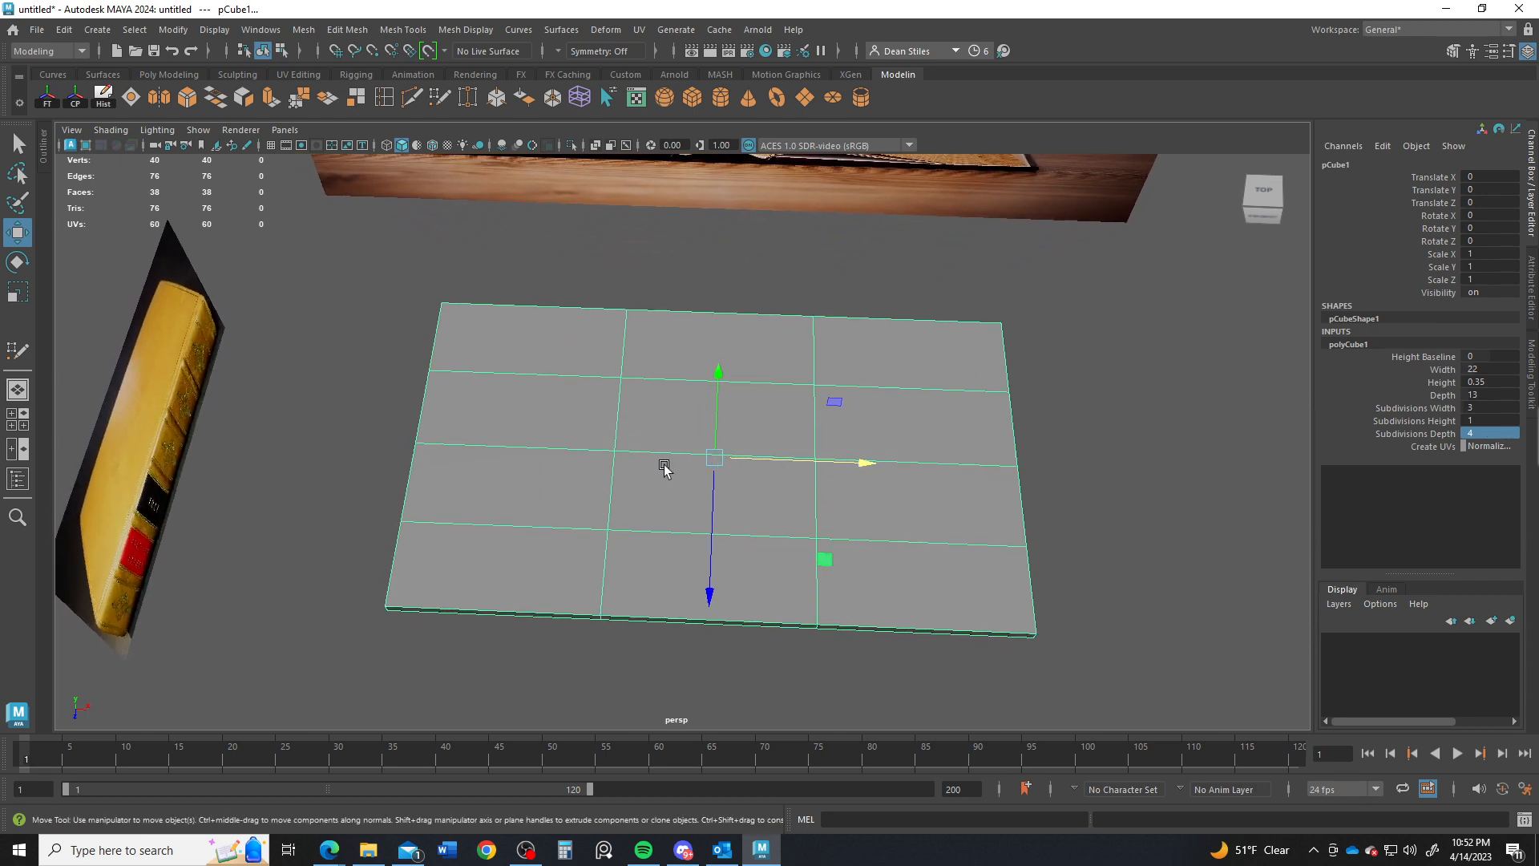
pyautogui.moveTo(664, 469)
pyautogui.keyDown('alt'); pyautogui.mouseDown()
pyautogui.moveTo(695, 505)
pyautogui.moveTo(722, 446)
pyautogui.moveTo(654, 449)
pyautogui.mouseUp(); pyautogui.keyUp('alt')
pyautogui.rightClick(656, 454)
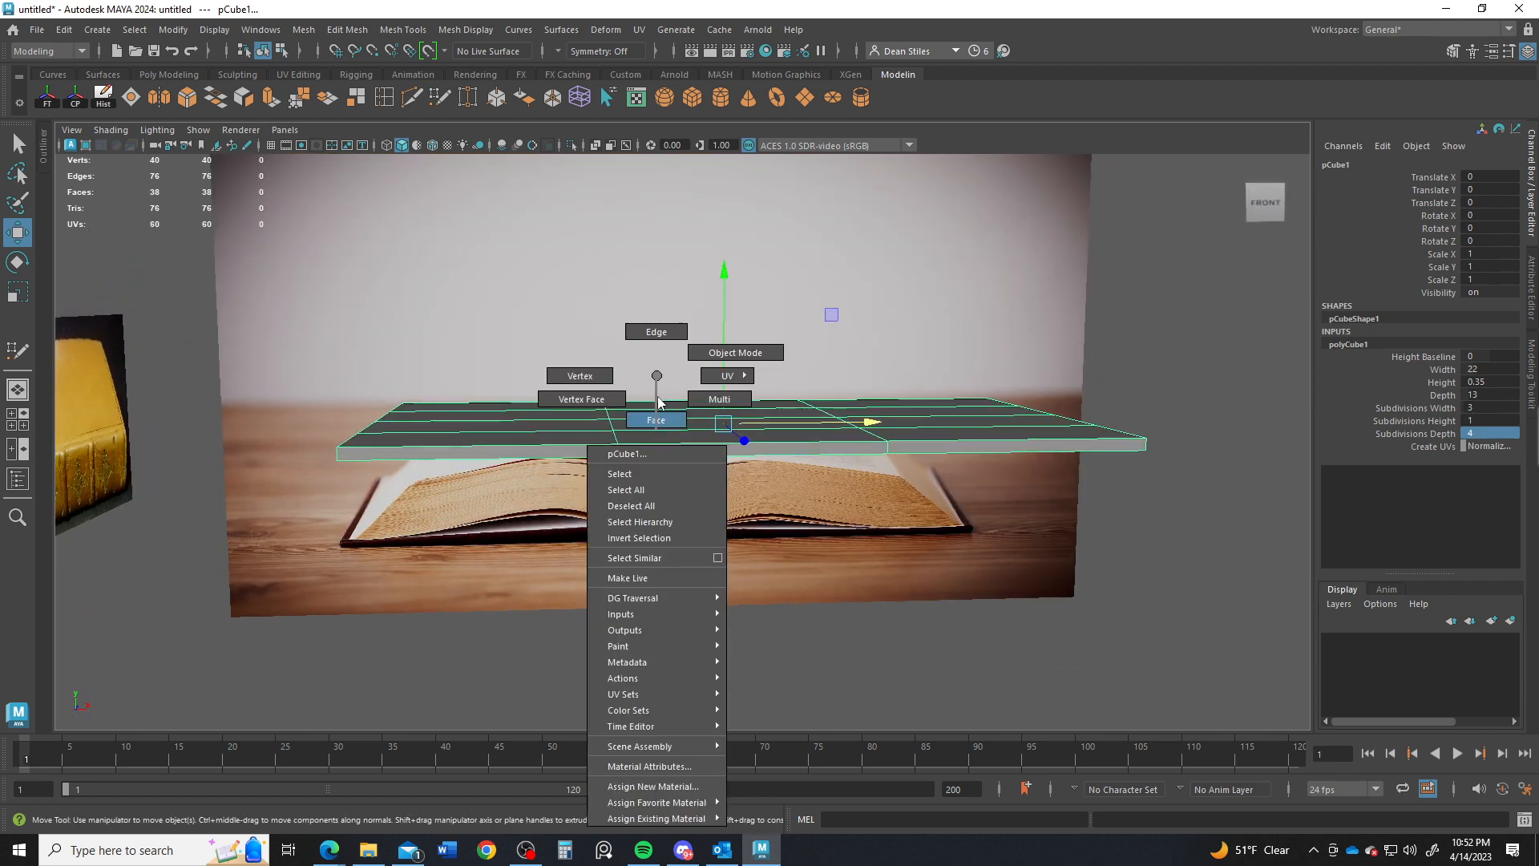
pyautogui.click(656, 331)
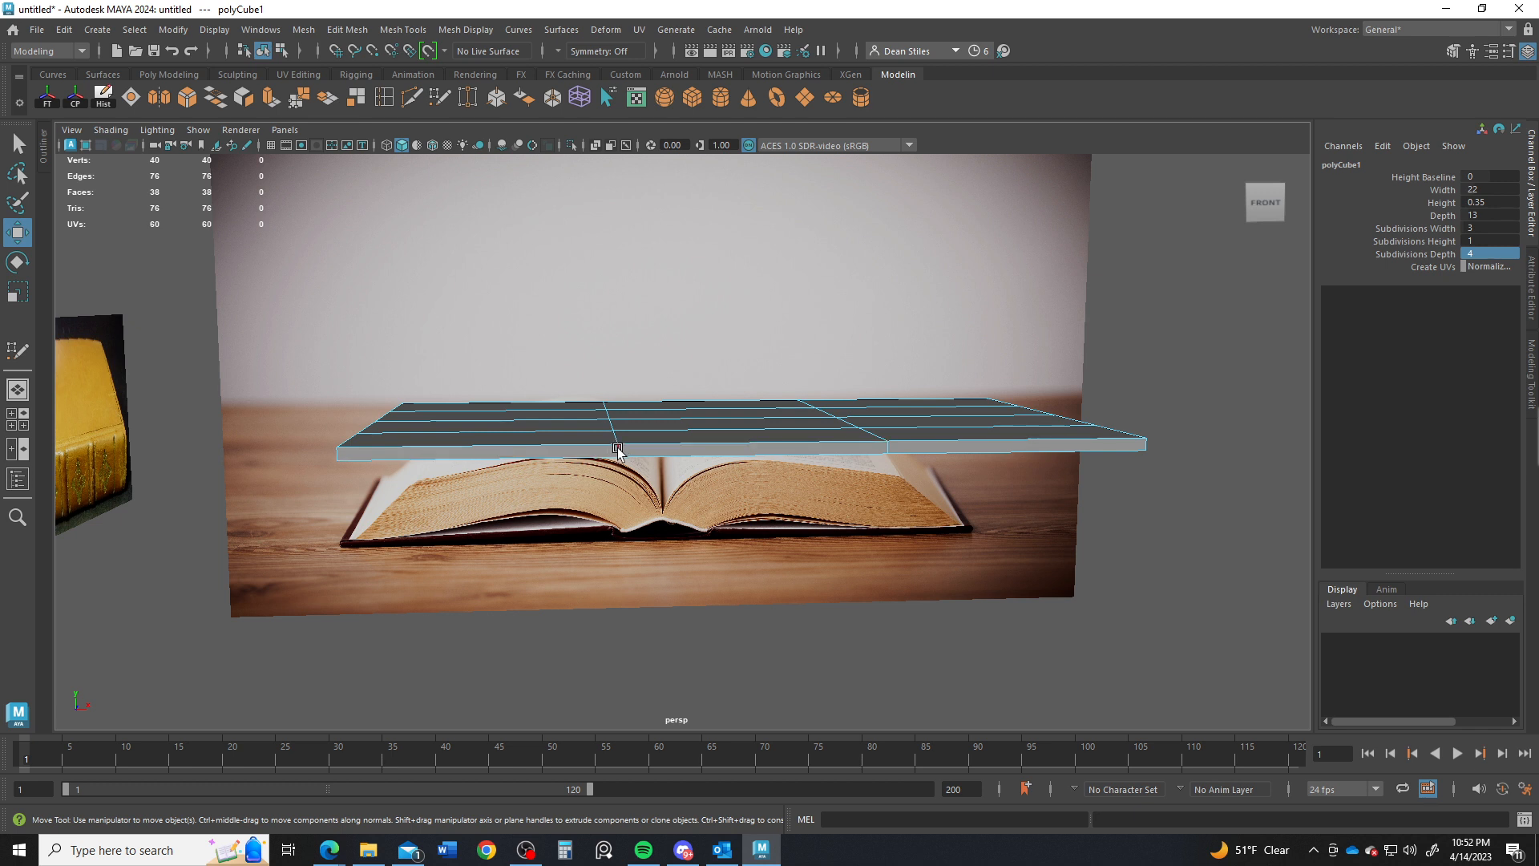
pyautogui.doubleClick(617, 450)
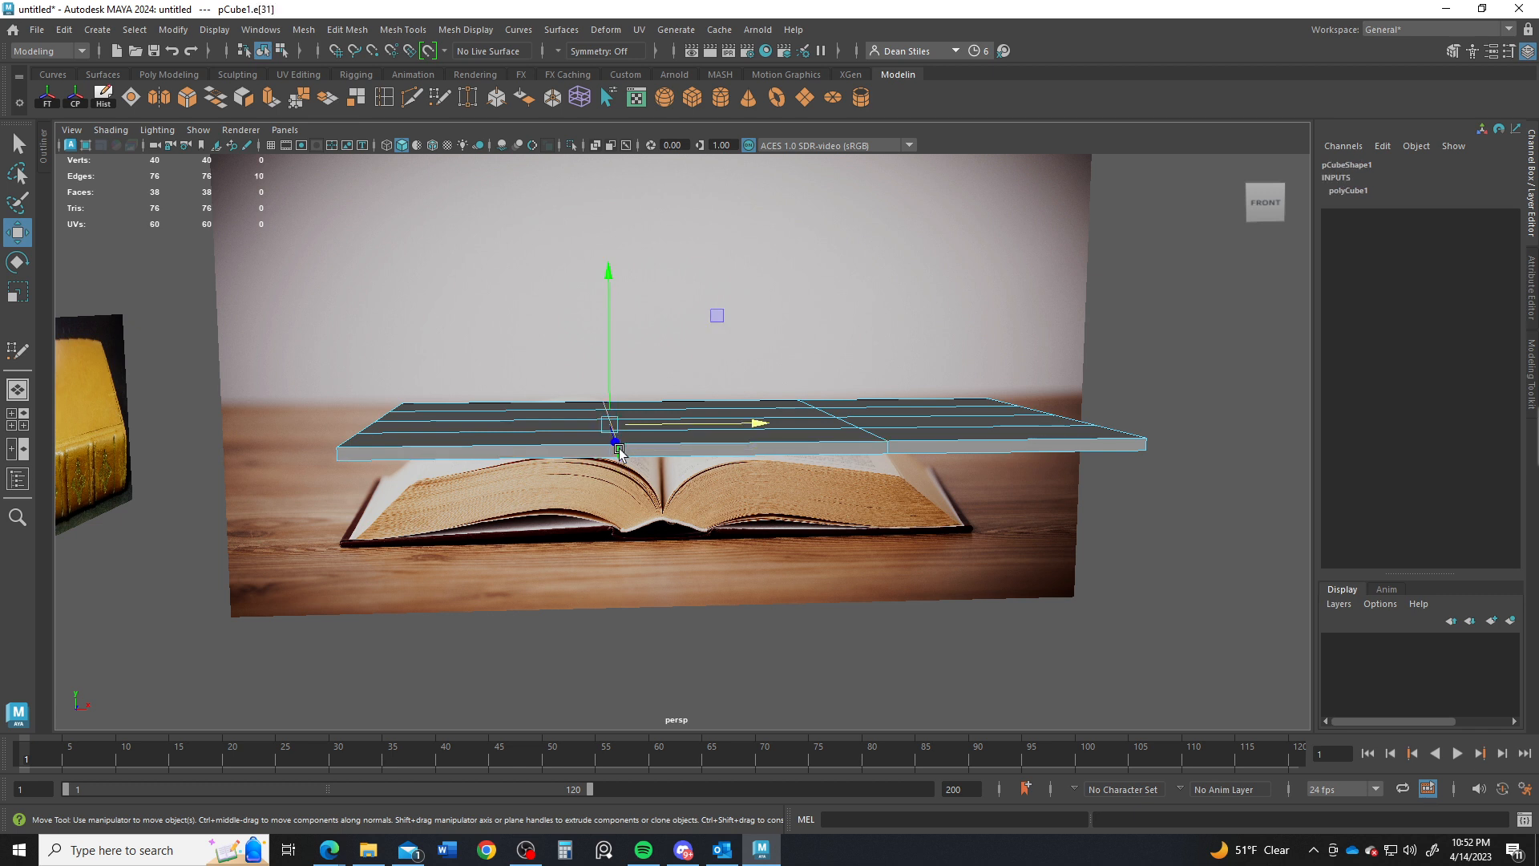
pyautogui.keyDown('shift'); pyautogui.doubleClick(890, 447); pyautogui.keyUp('shift')
pyautogui.press('r')
pyautogui.moveTo(868, 421); pyautogui.dragTo(732, 435)
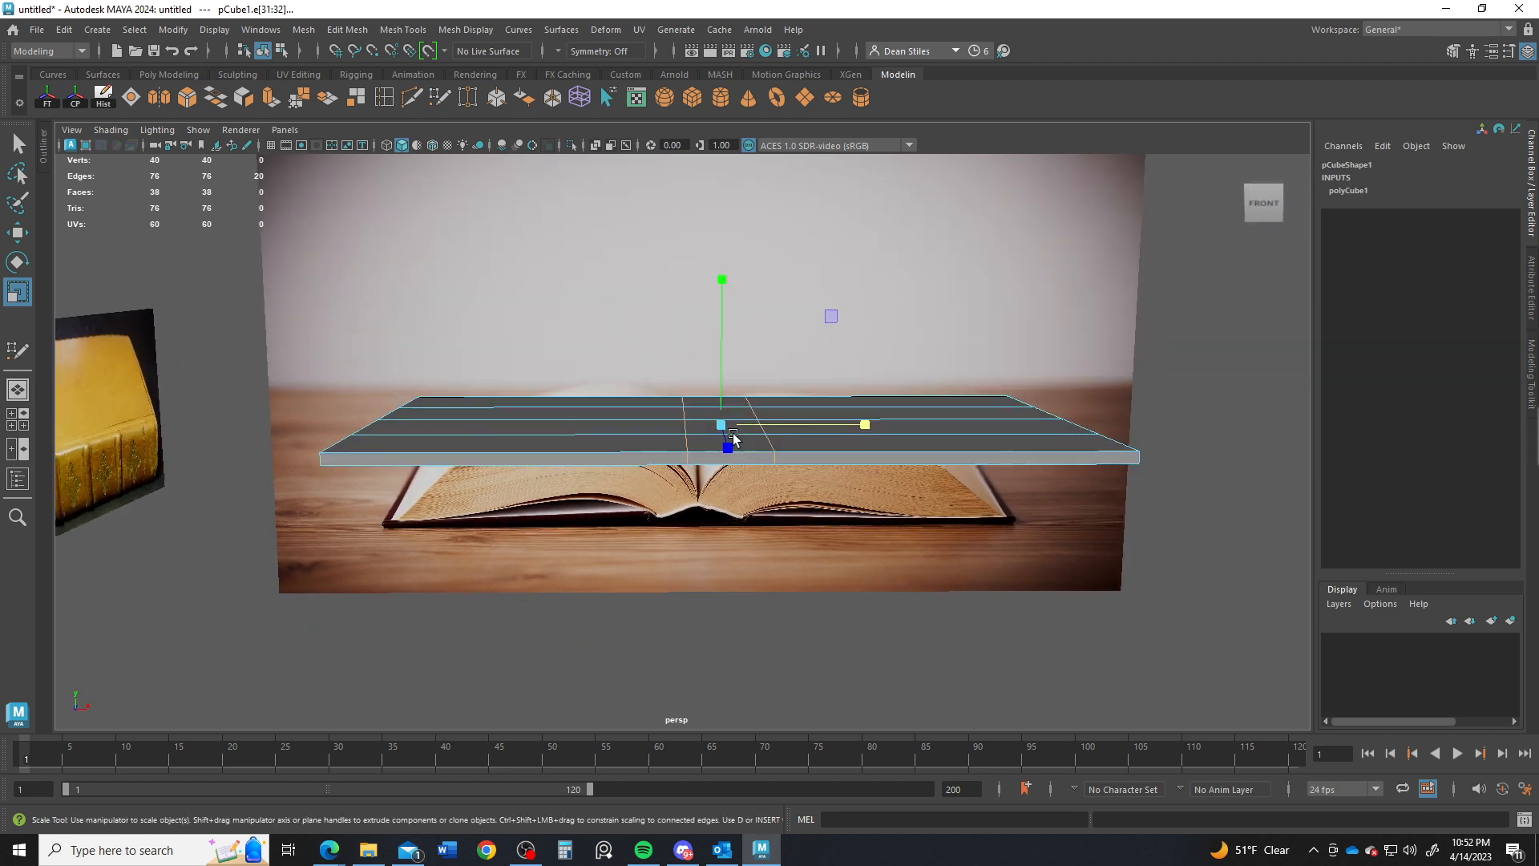
# Step: Fine-tune the X spacing of the two selected edge loops against the spine in the open-book reference
pyautogui.keyDown('alt'); pyautogui.moveTo(733, 436); pyautogui.dragTo(809, 431, button='right'); pyautogui.keyUp('alt')
pyautogui.moveTo(870, 422); pyautogui.dragTo(877, 424)
pyautogui.keyDown('alt'); pyautogui.moveTo(743, 456); pyautogui.dragTo(687, 505); pyautogui.keyUp('alt')
pyautogui.keyDown('alt'); pyautogui.moveTo(687, 505); pyautogui.dragTo(756, 519, button='right'); pyautogui.keyUp('alt')
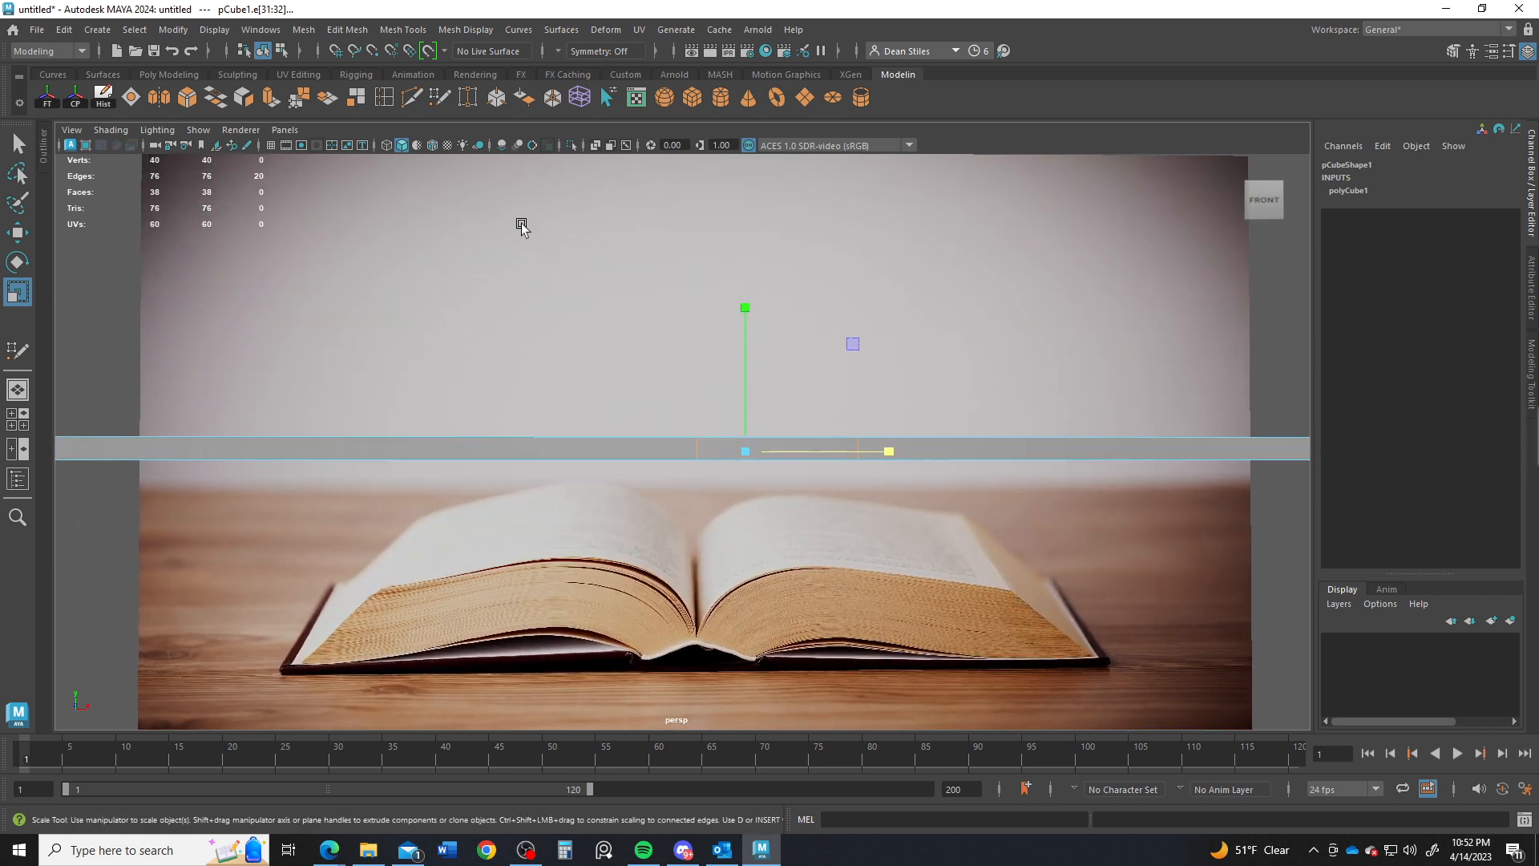
pyautogui.keyDown('alt'); pyautogui.moveTo(584, 310); pyautogui.dragTo(714, 530); pyautogui.keyUp('alt')
pyautogui.keyDown('alt'); pyautogui.moveTo(713, 531); pyautogui.dragTo(608, 215, button='right'); pyautogui.keyUp('alt')
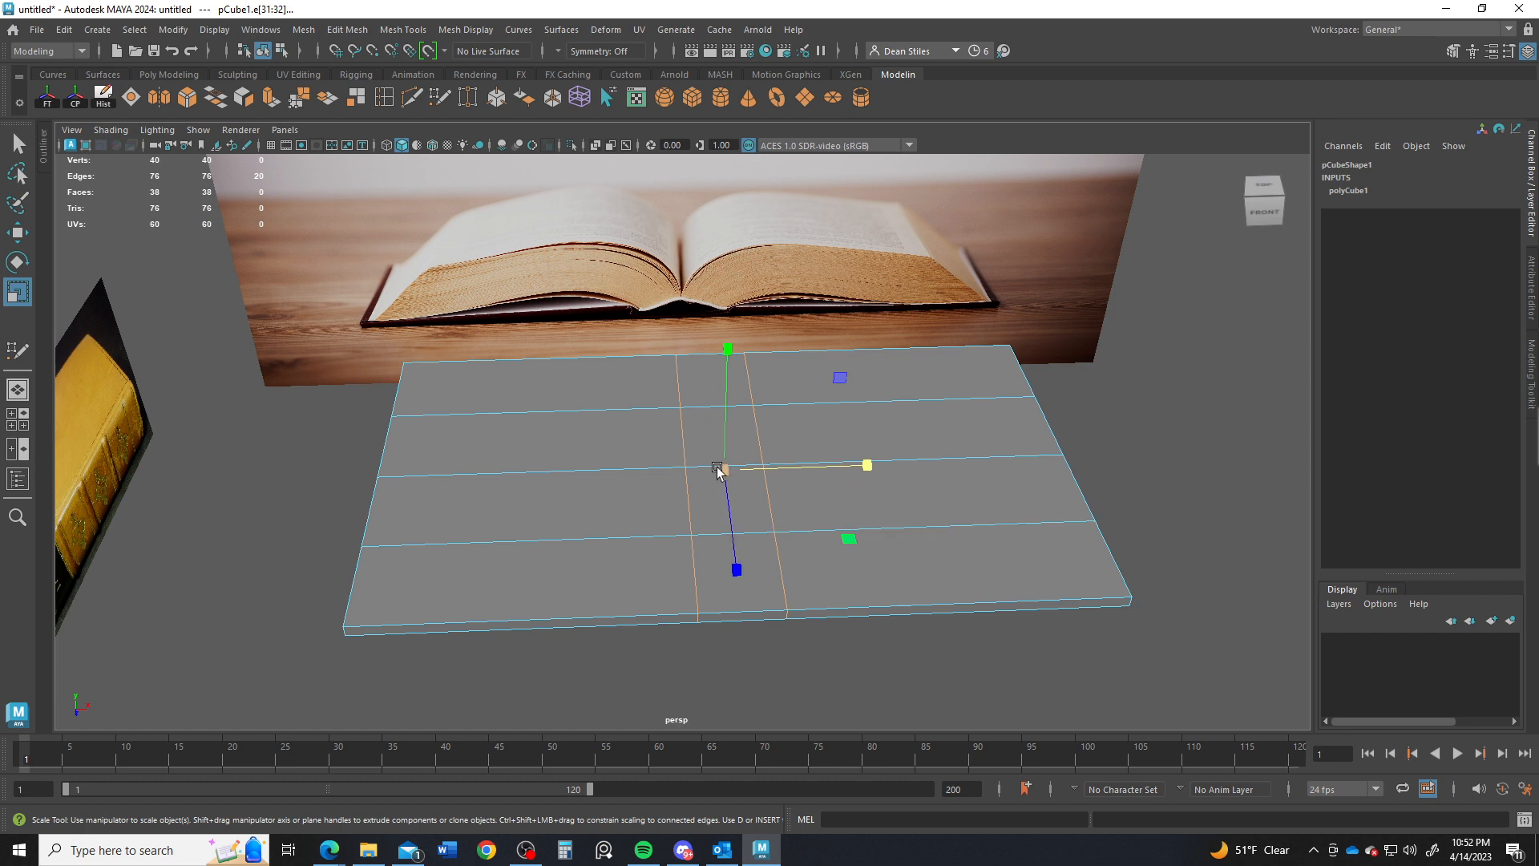
# Step: Insert two edge loops in the spine strip using the Multiple edge loops option and scale them apart along X, close to the strip's borders
pyautogui.doubleClick(386, 98)
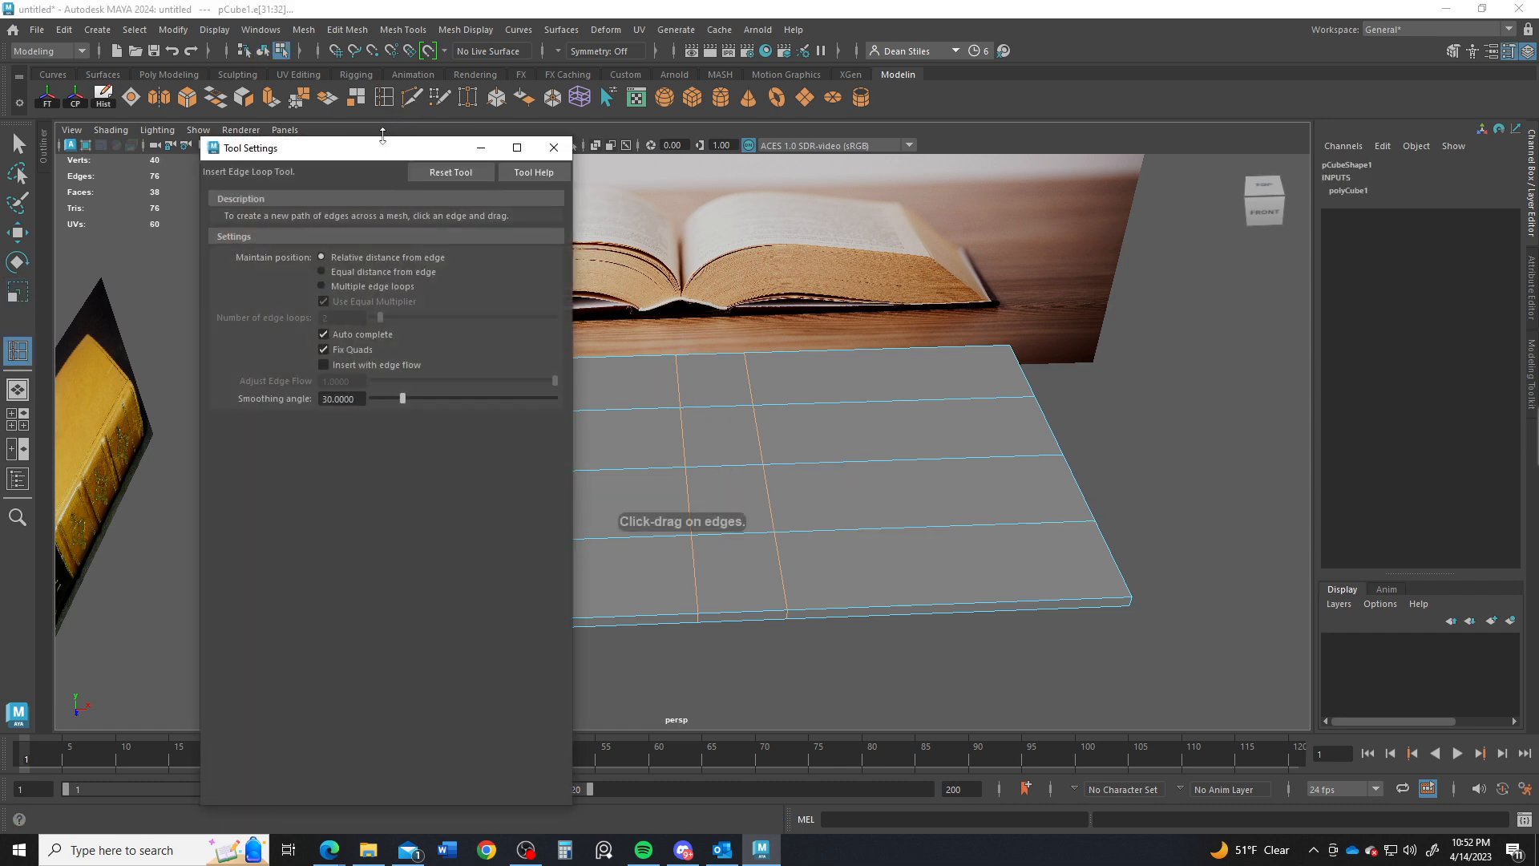
pyautogui.moveTo(373, 151); pyautogui.dragTo(227, 160)
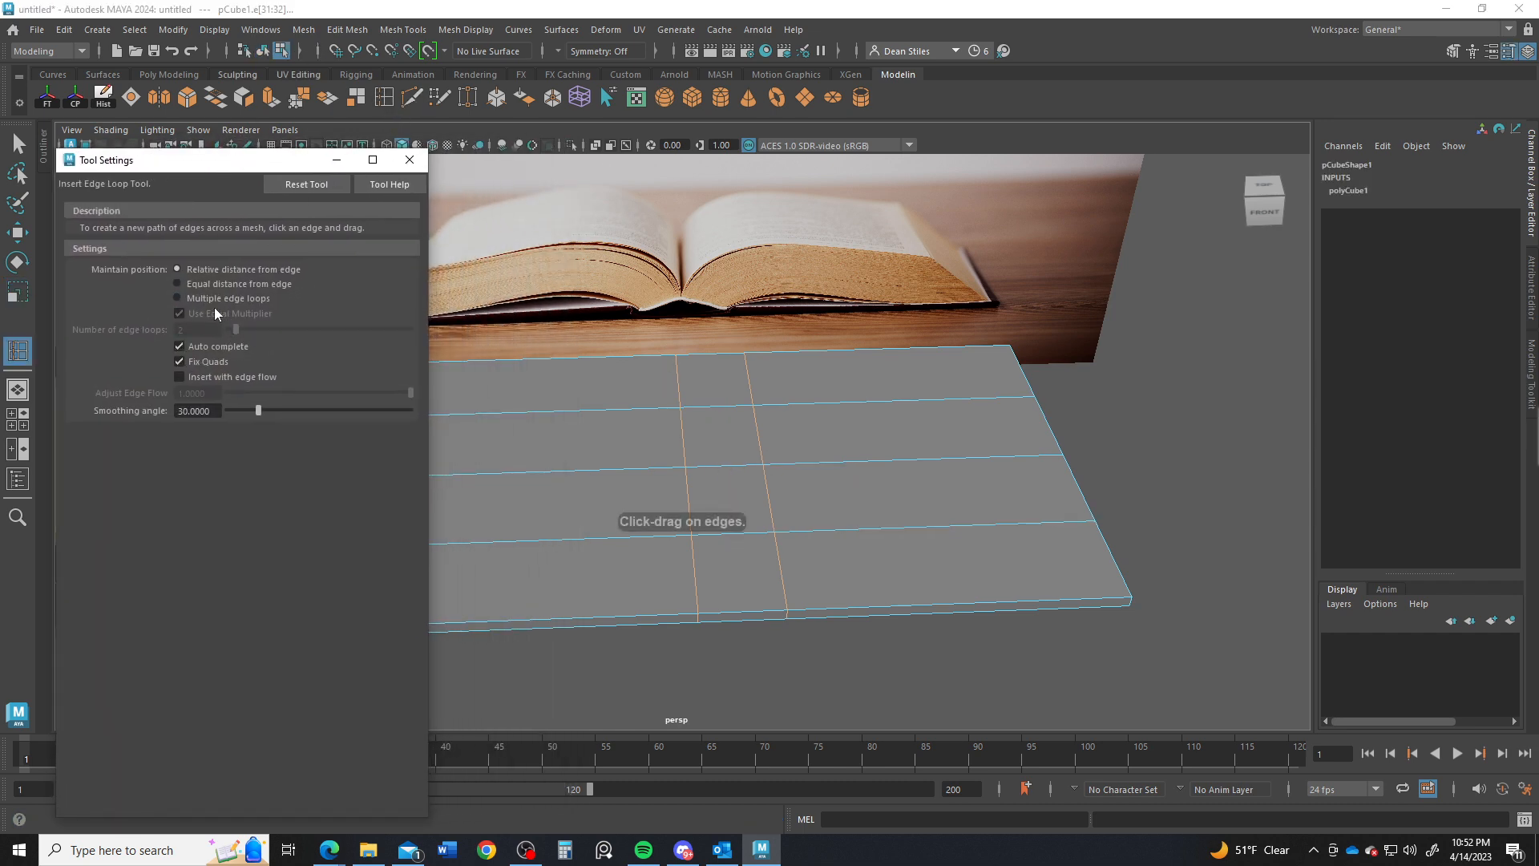
pyautogui.click(178, 296)
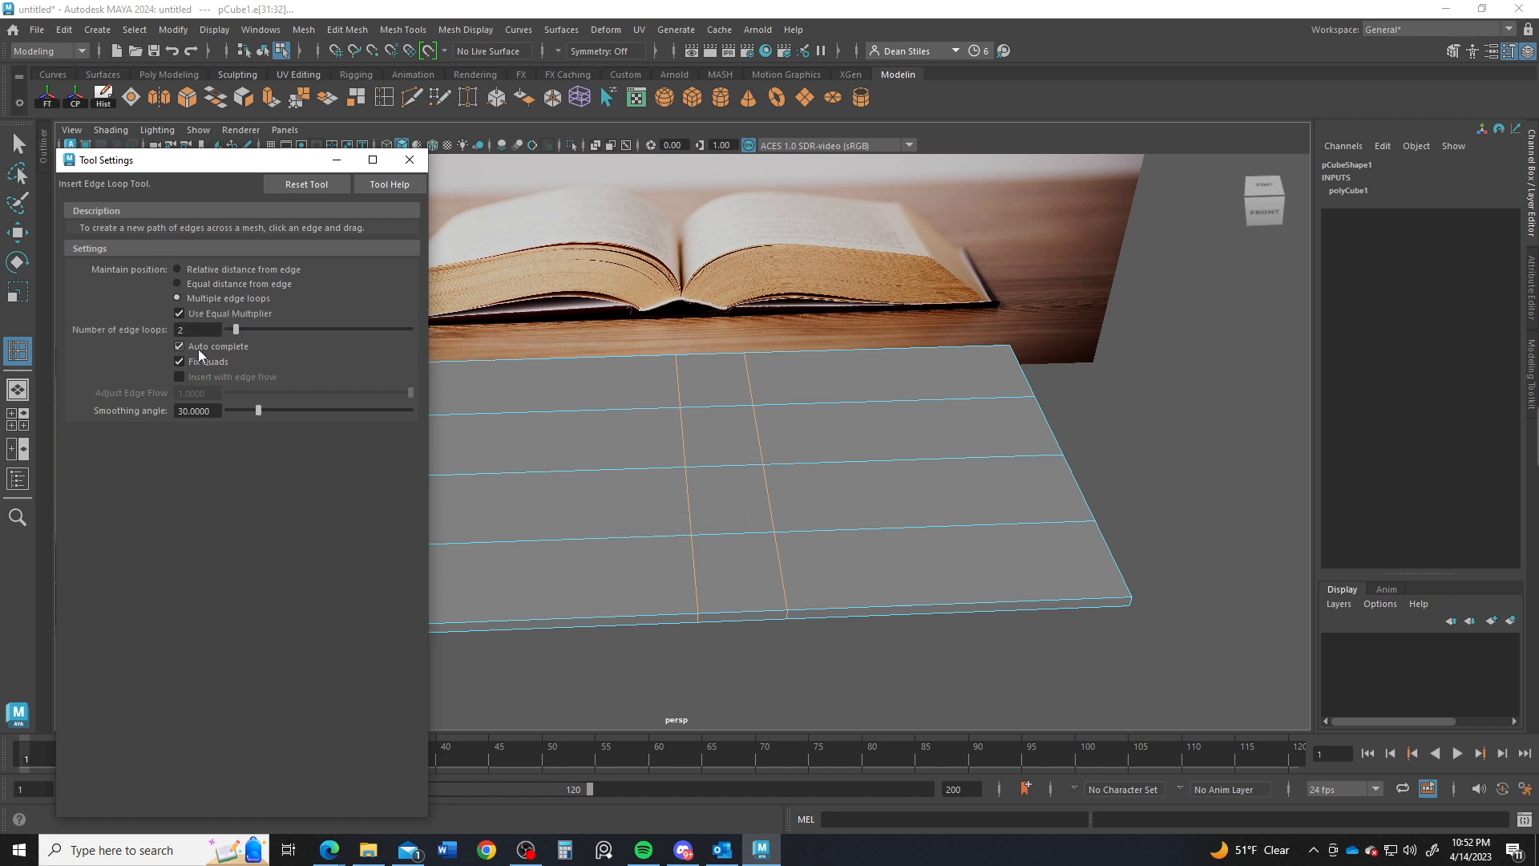
pyautogui.click(721, 534)
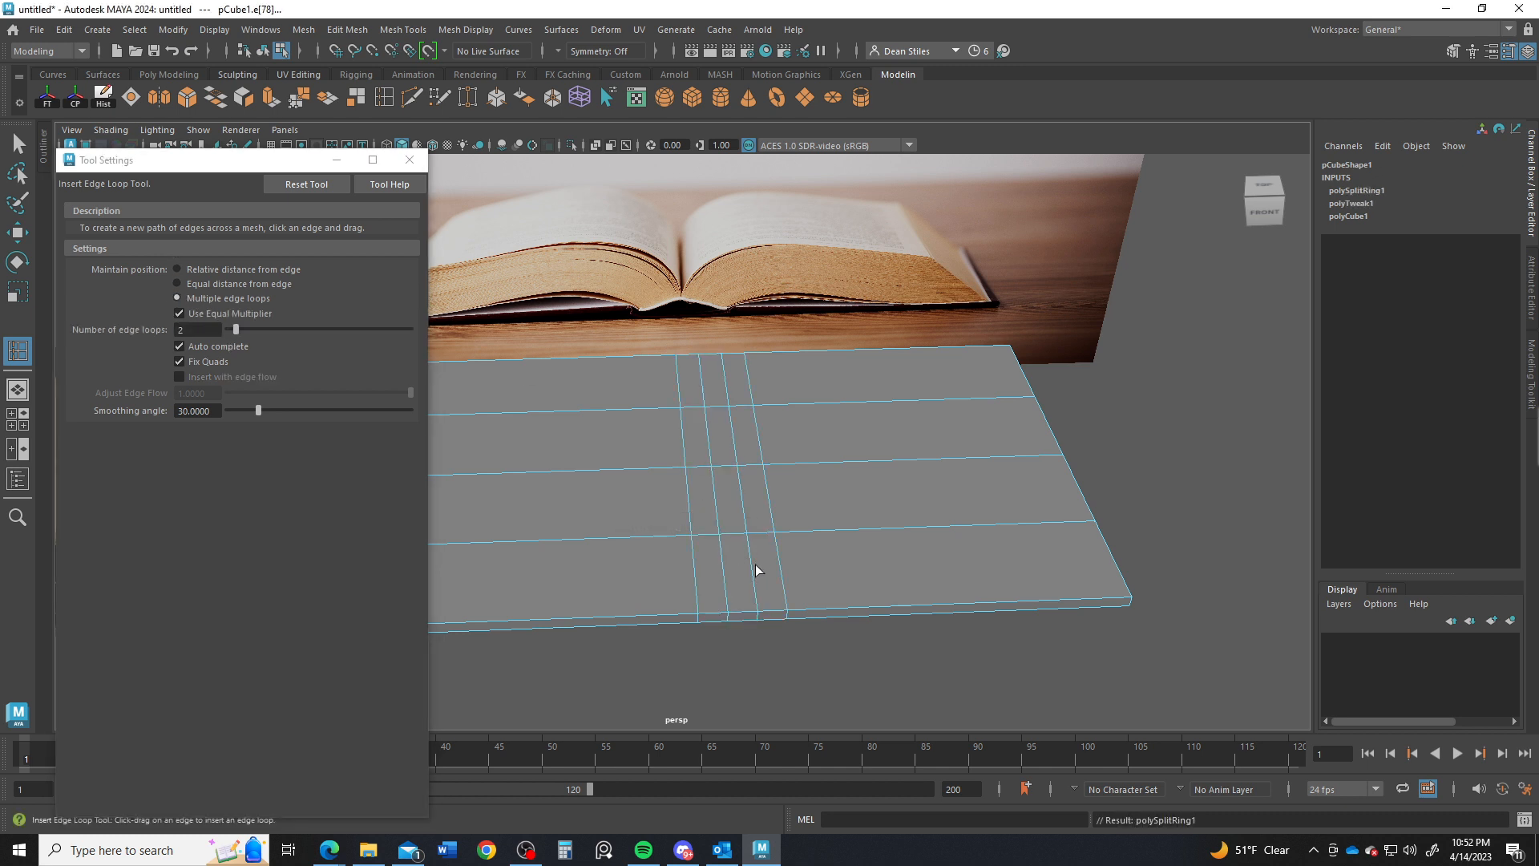
pyautogui.press('r')
pyautogui.moveTo(864, 460); pyautogui.dragTo(1110, 449)
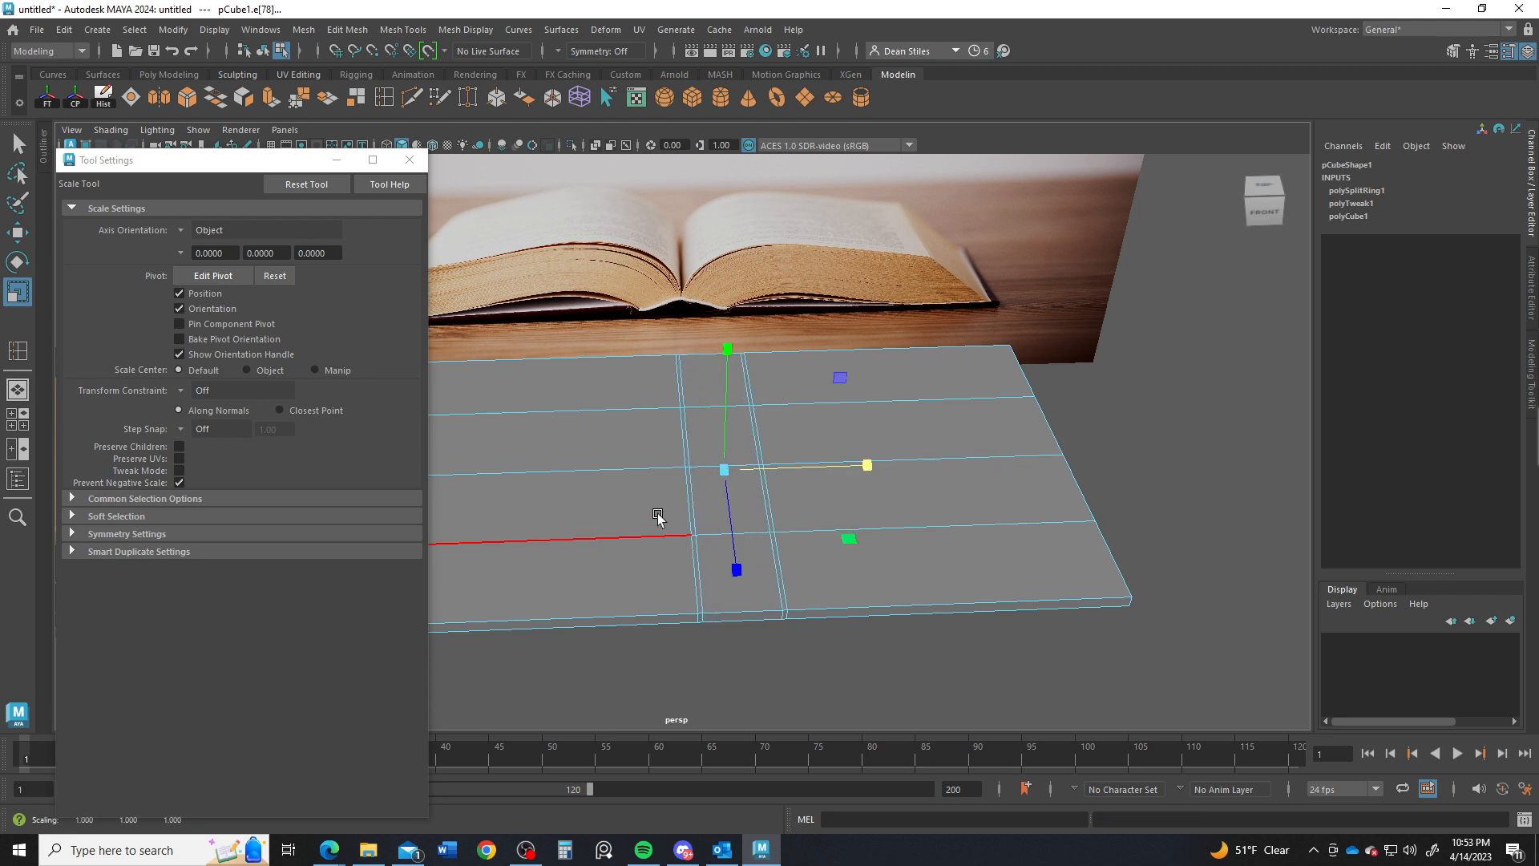
# Step: Select the two outer edge loops bordering the spine strip and raise them along Y, leaving the spine recessed between the covers
pyautogui.keyDown('alt'); pyautogui.moveTo(660, 516); pyautogui.dragTo(666, 437); pyautogui.keyUp('alt')
pyautogui.keyDown('alt'); pyautogui.moveTo(666, 436); pyautogui.dragTo(646, 296, button='right'); pyautogui.keyUp('alt')
pyautogui.click(696, 459)
pyautogui.press('q')
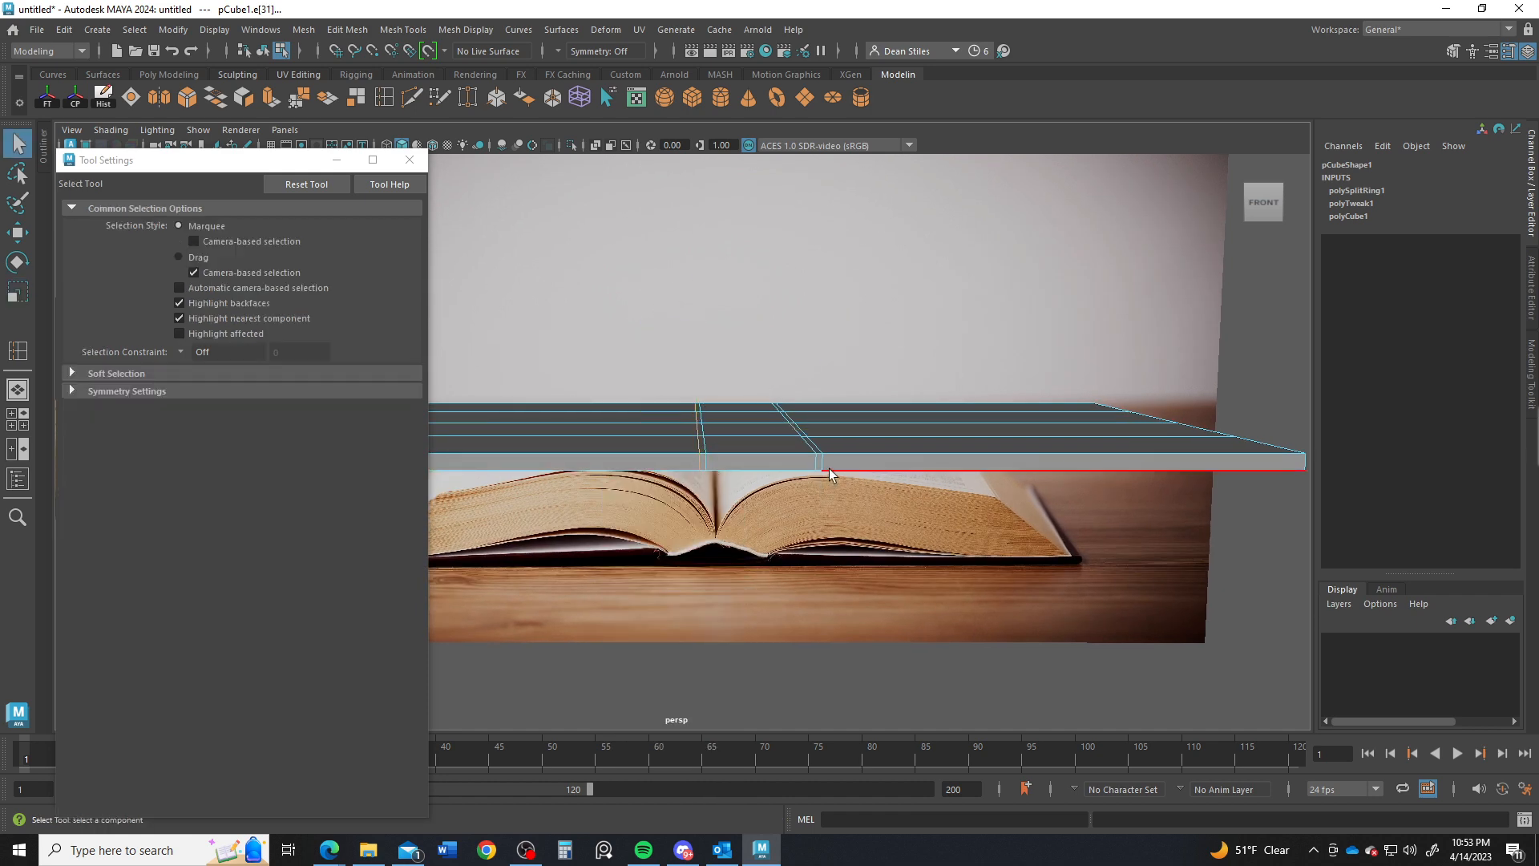
pyautogui.keyDown('shift'); pyautogui.click(826, 465); pyautogui.keyUp('shift')
pyautogui.press('r')
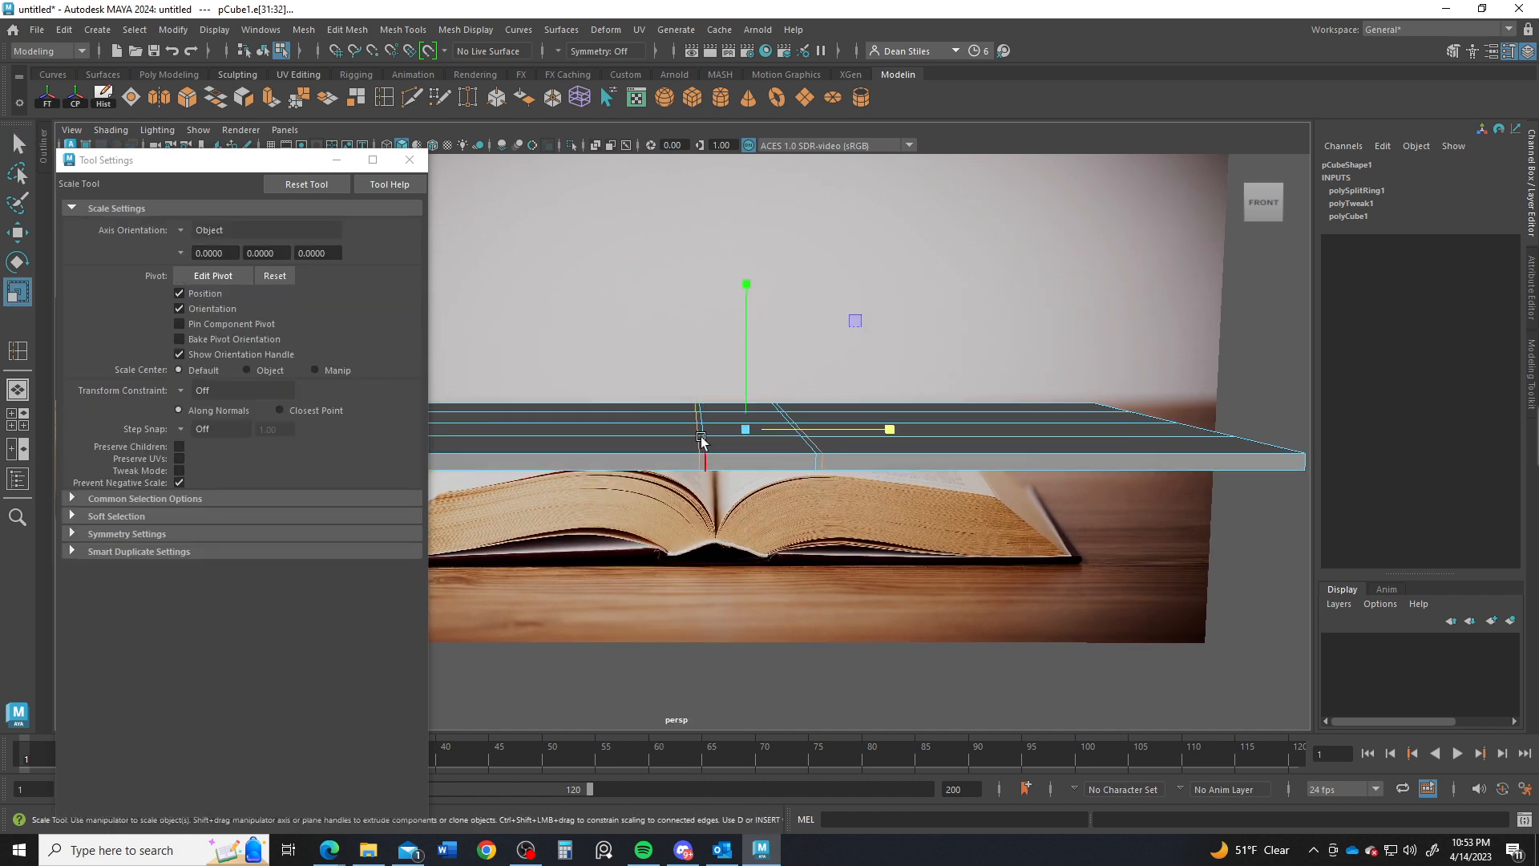
pyautogui.press('w')
pyautogui.moveTo(746, 367); pyautogui.dragTo(714, 388)
# Step: In the front view, select only the spine's top faces, lower them along Y to thin the spine, and narrow them slightly along X
pyautogui.keyDown('alt'); pyautogui.moveTo(714, 388); pyautogui.dragTo(934, 493, button='right'); pyautogui.keyUp('alt')
pyautogui.keyDown('alt'); pyautogui.moveTo(734, 417); pyautogui.dragTo(719, 457); pyautogui.keyUp('alt')
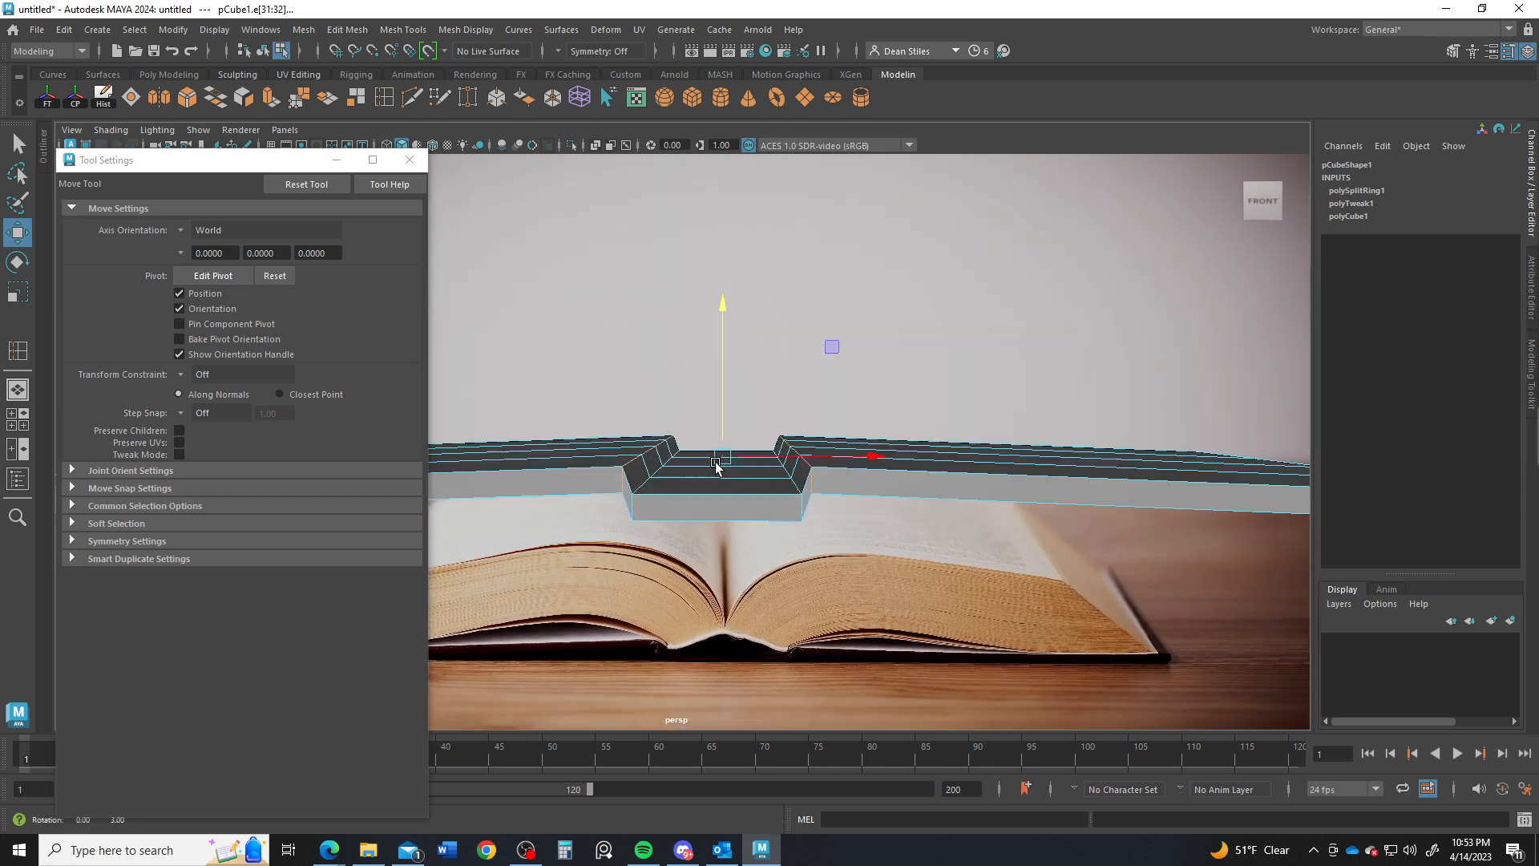
pyautogui.press('space')
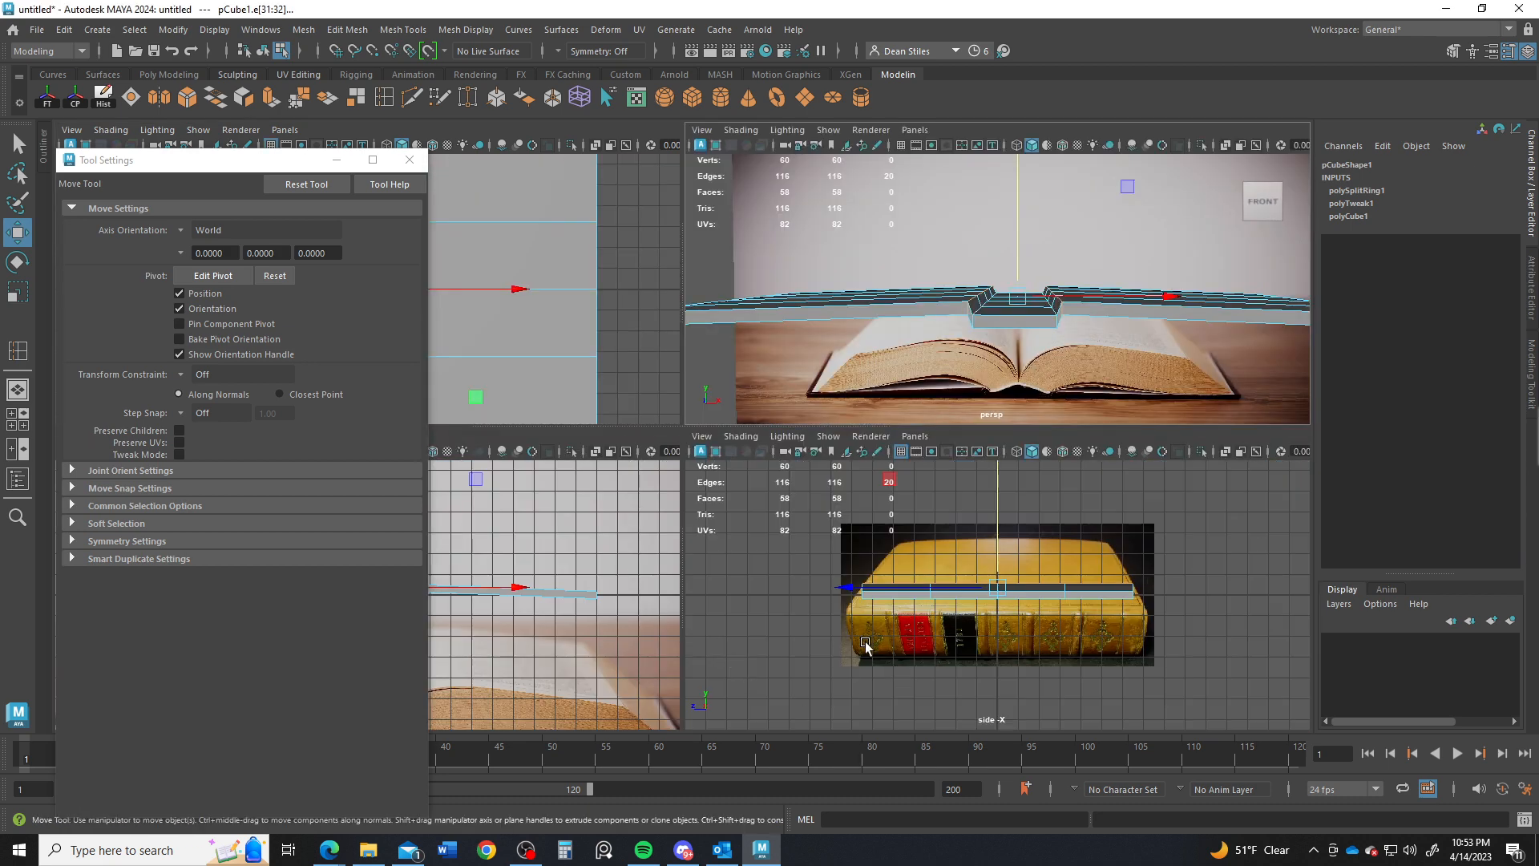
pyautogui.press('space')
pyautogui.scroll(3, 802, 545)
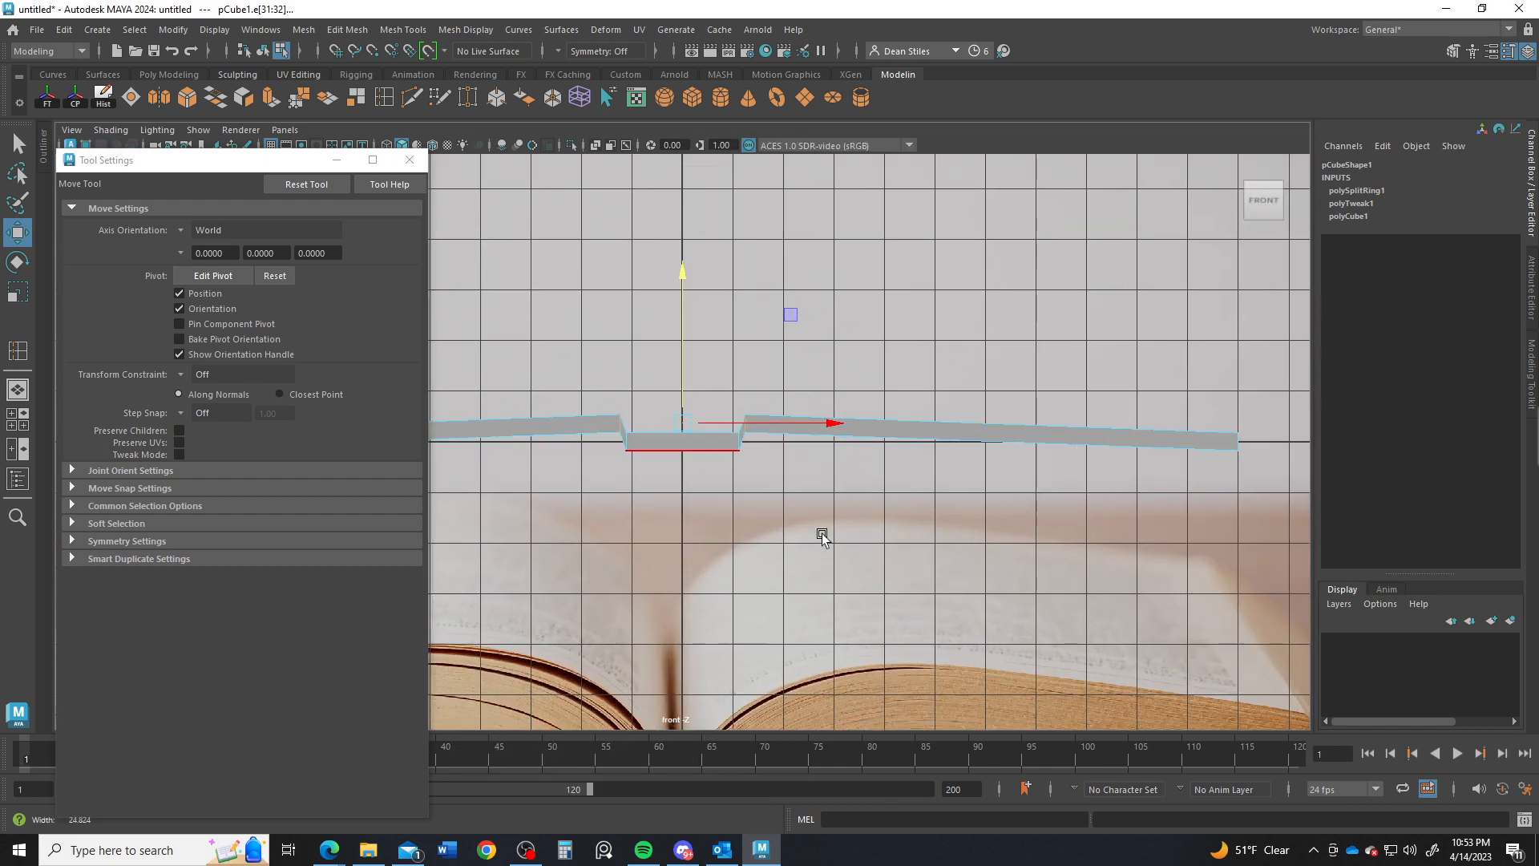
pyautogui.scroll(2, 786, 565)
pyautogui.moveTo(803, 530); pyautogui.dragTo(798, 424, button='right')
pyautogui.moveTo(820, 532); pyautogui.dragTo(821, 533)
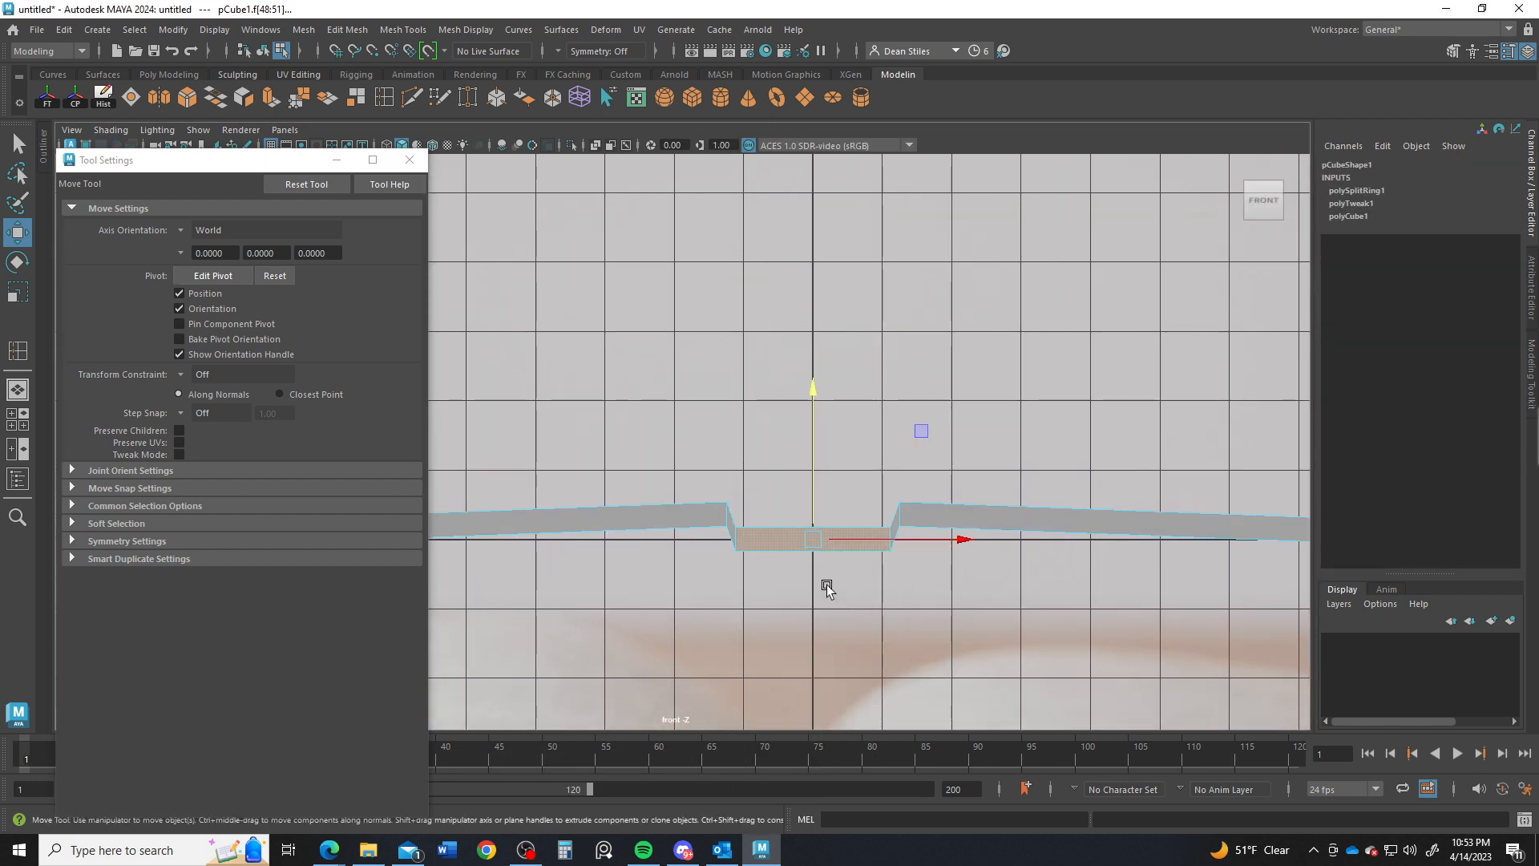
pyautogui.keyDown('ctrl'); pyautogui.click(794, 542); pyautogui.keyUp('ctrl')
pyautogui.moveTo(807, 378); pyautogui.dragTo(830, 409)
pyautogui.press('r')
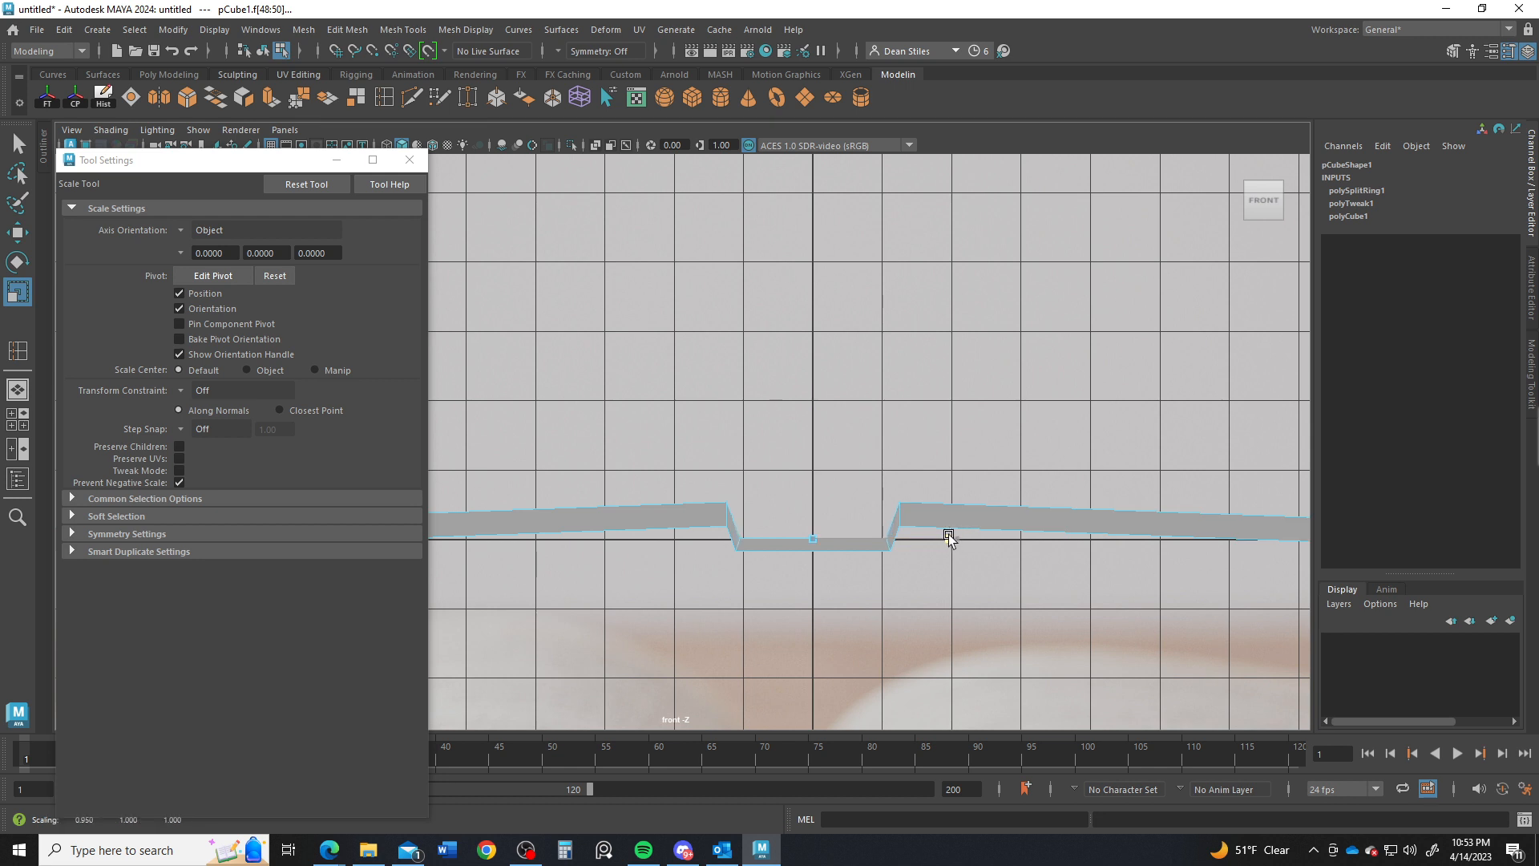
pyautogui.press('w')
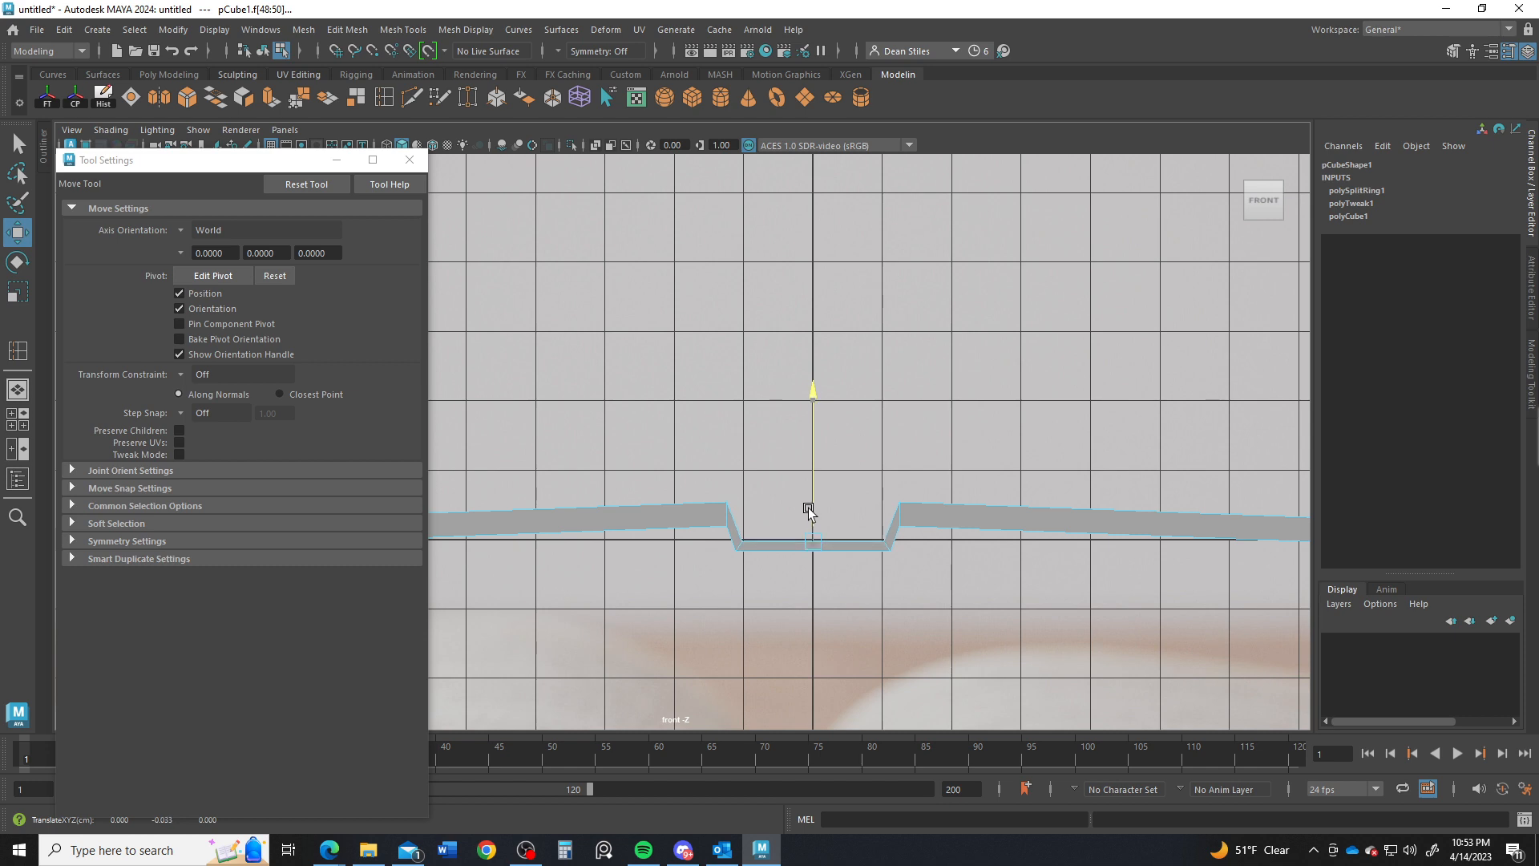
# Step: Start the Insert Edge Loop tool and reset its settings to relative distance from edge
pyautogui.keyDown('alt'); pyautogui.moveTo(983, 367); pyautogui.dragTo(933, 427); pyautogui.keyUp('alt')
pyautogui.keyDown('alt'); pyautogui.moveTo(785, 466); pyautogui.dragTo(745, 525); pyautogui.keyUp('alt')
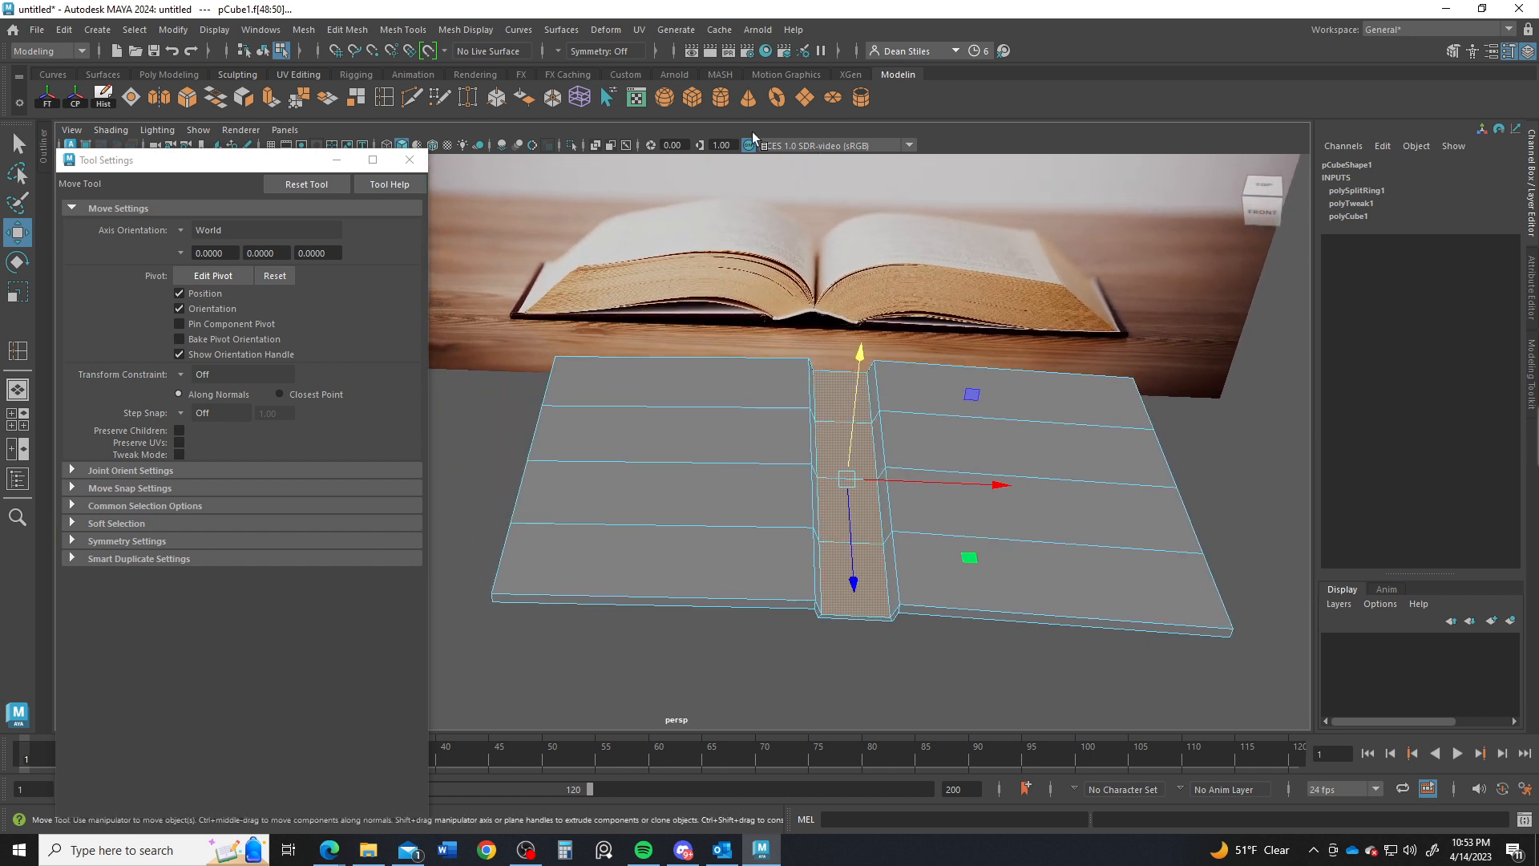
pyautogui.click(384, 98)
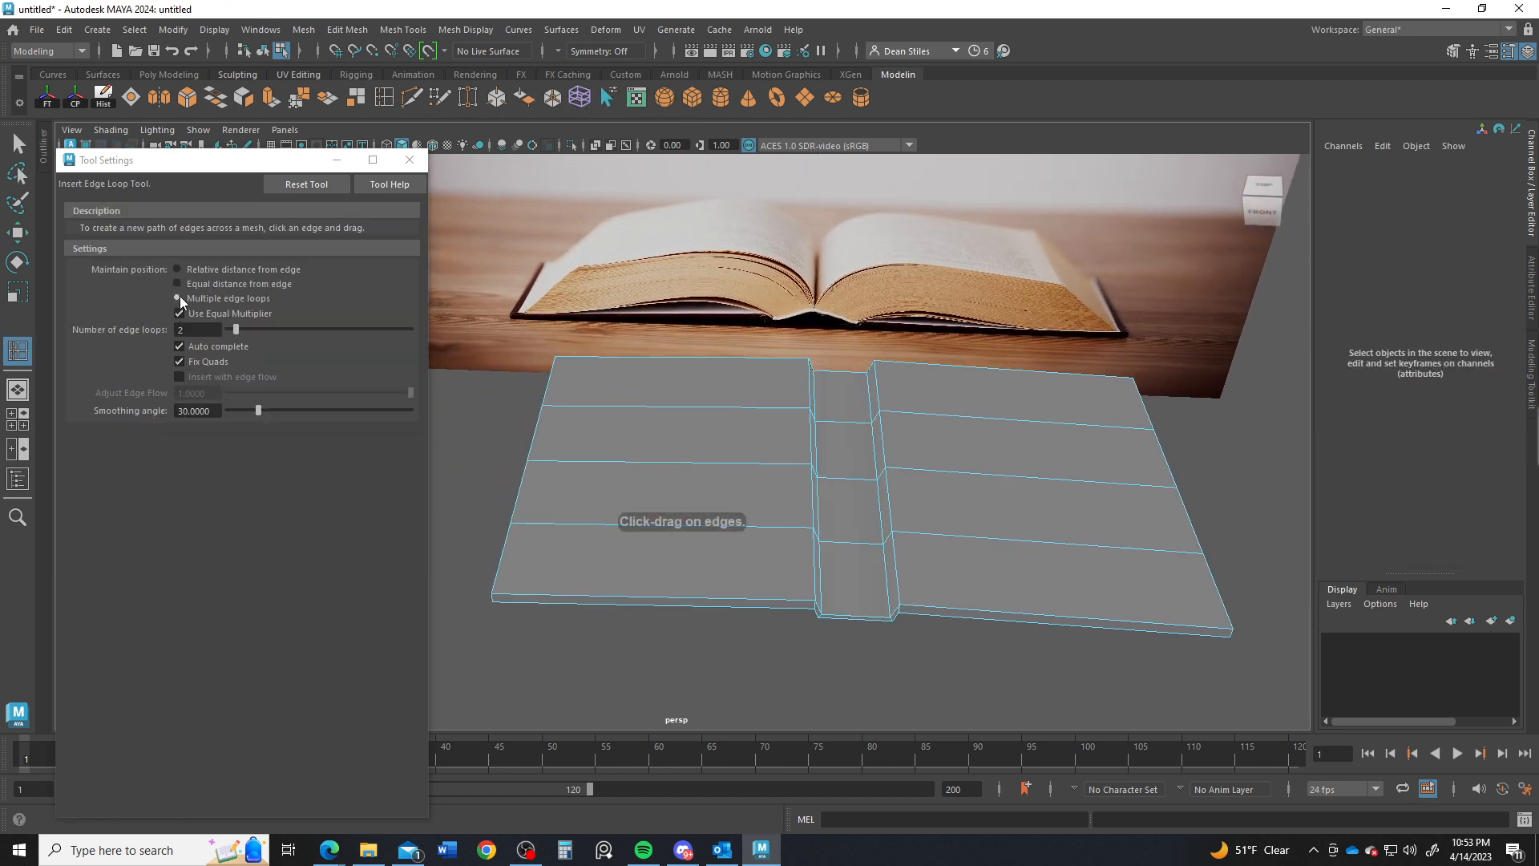
pyautogui.click(332, 183)
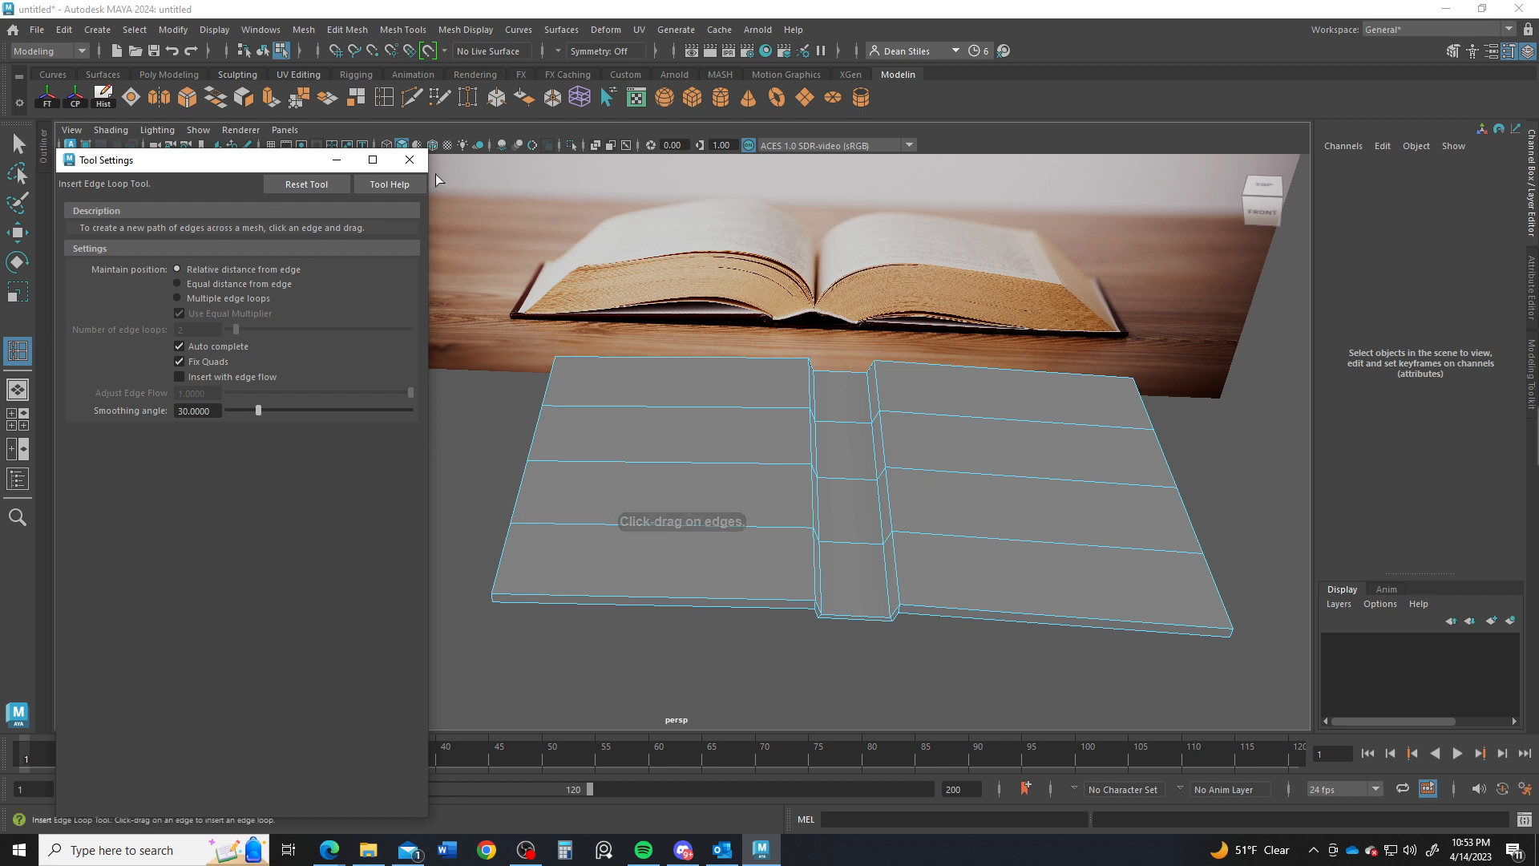
pyautogui.click(409, 160)
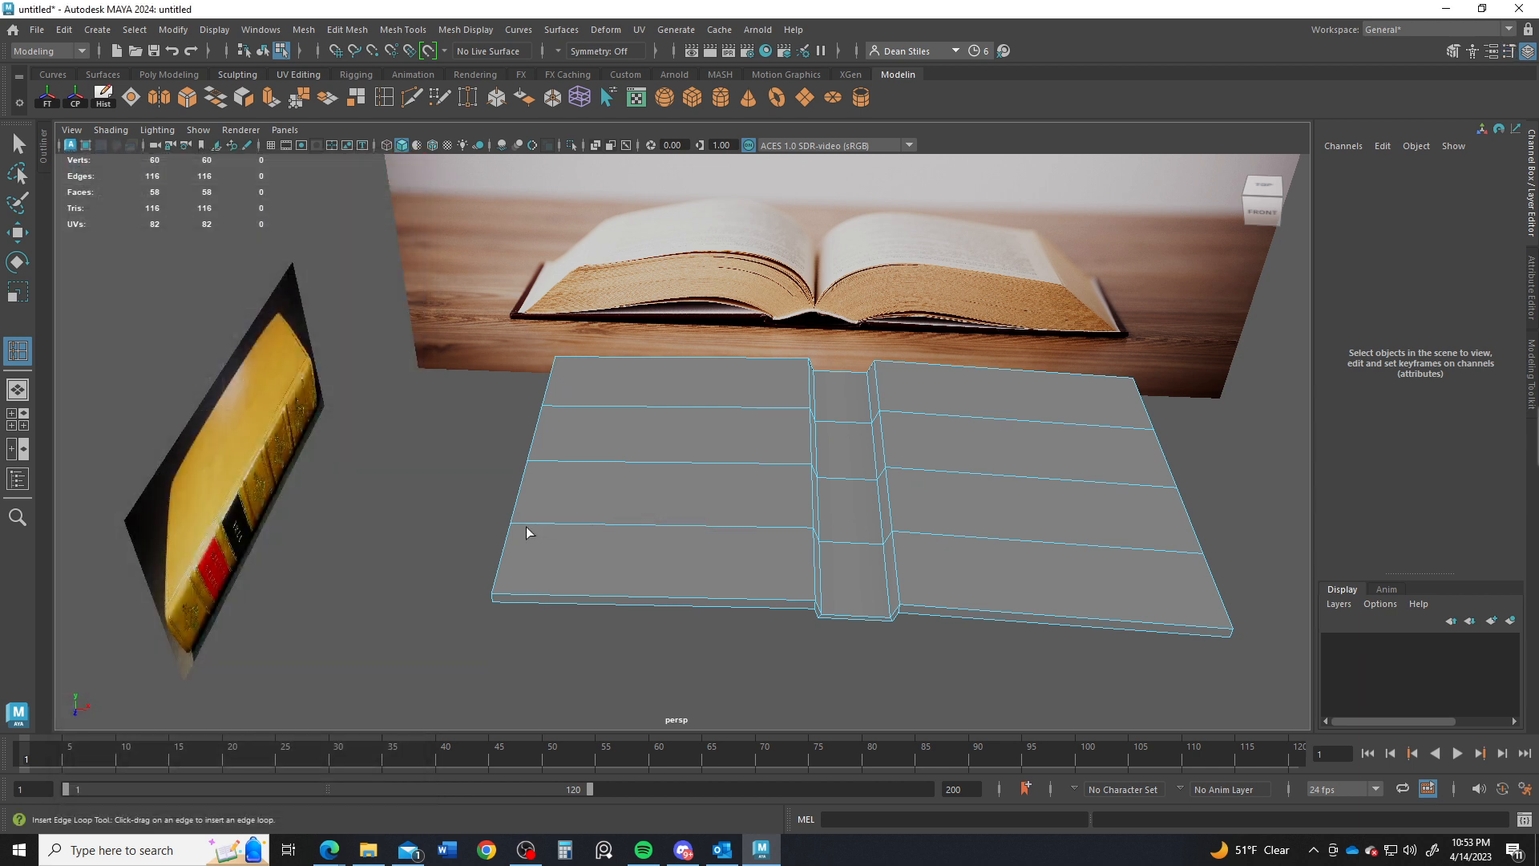
# Step: Insert supporting edge loops close to the left, right, front and back borders of the book cover
pyautogui.click(516, 529)
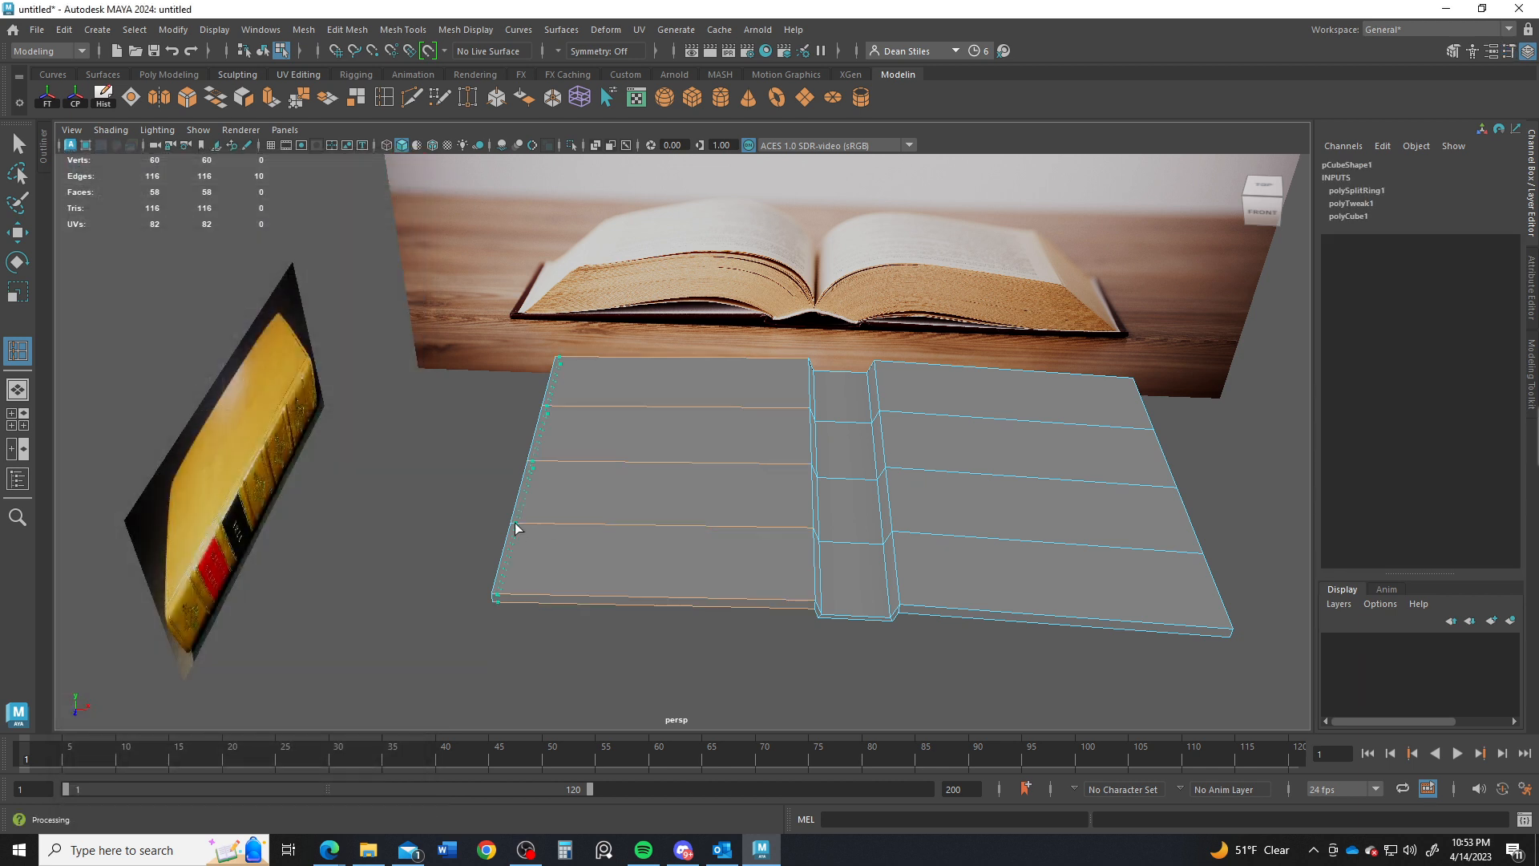
pyautogui.click(1199, 563)
pyautogui.keyDown('alt'); pyautogui.moveTo(754, 609); pyautogui.dragTo(755, 649); pyautogui.keyUp('alt')
pyautogui.click(742, 649)
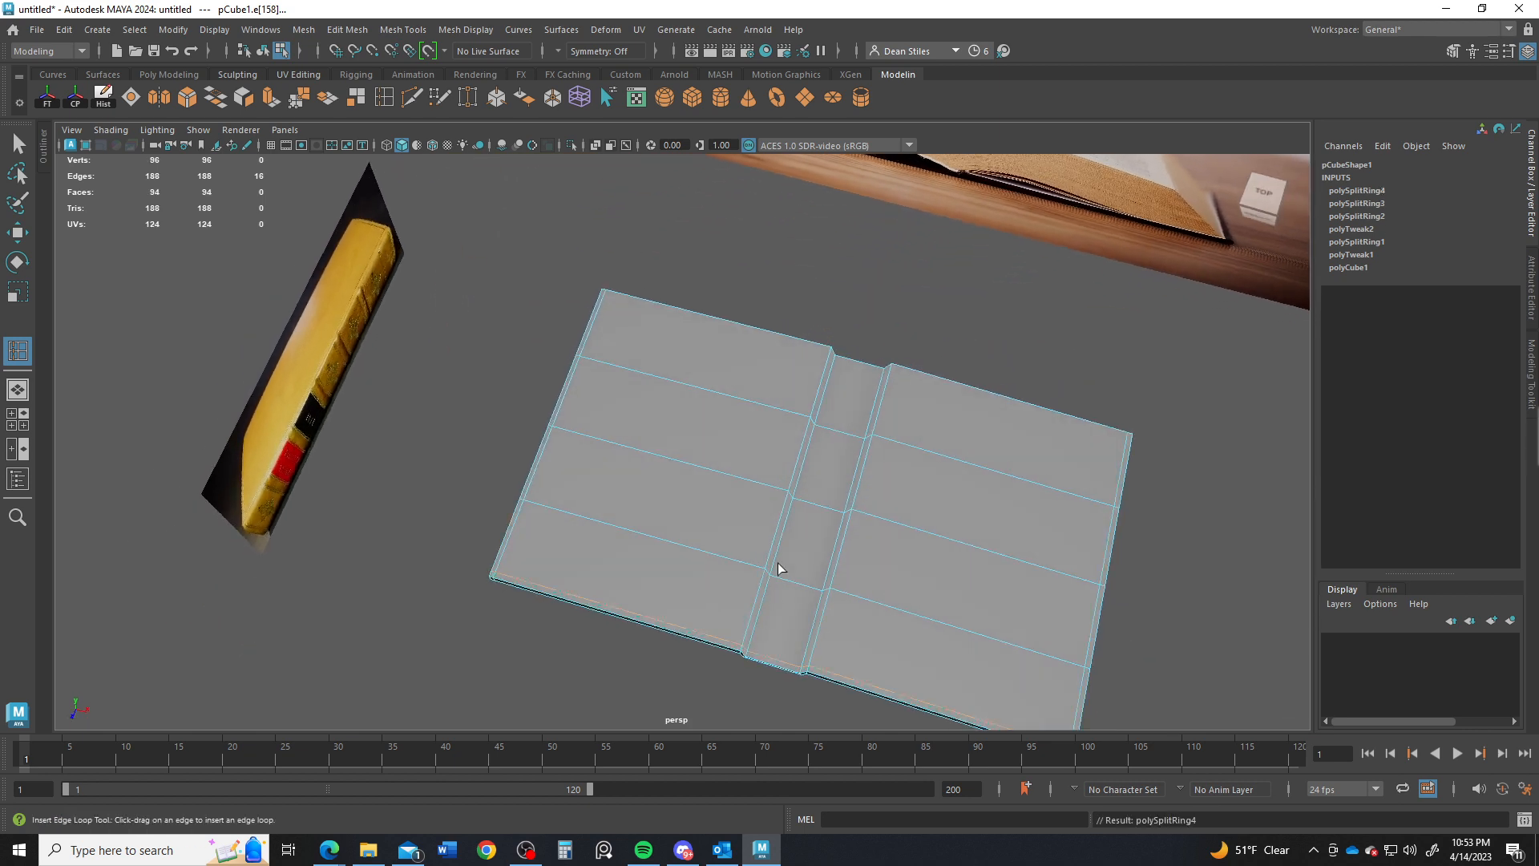
pyautogui.click(834, 358)
# Step: Return the book to object mode and inspect its edges in smooth preview before restoring the unsmoothed display
pyautogui.press('q')
pyautogui.moveTo(849, 377); pyautogui.dragTo(921, 357, button='right')
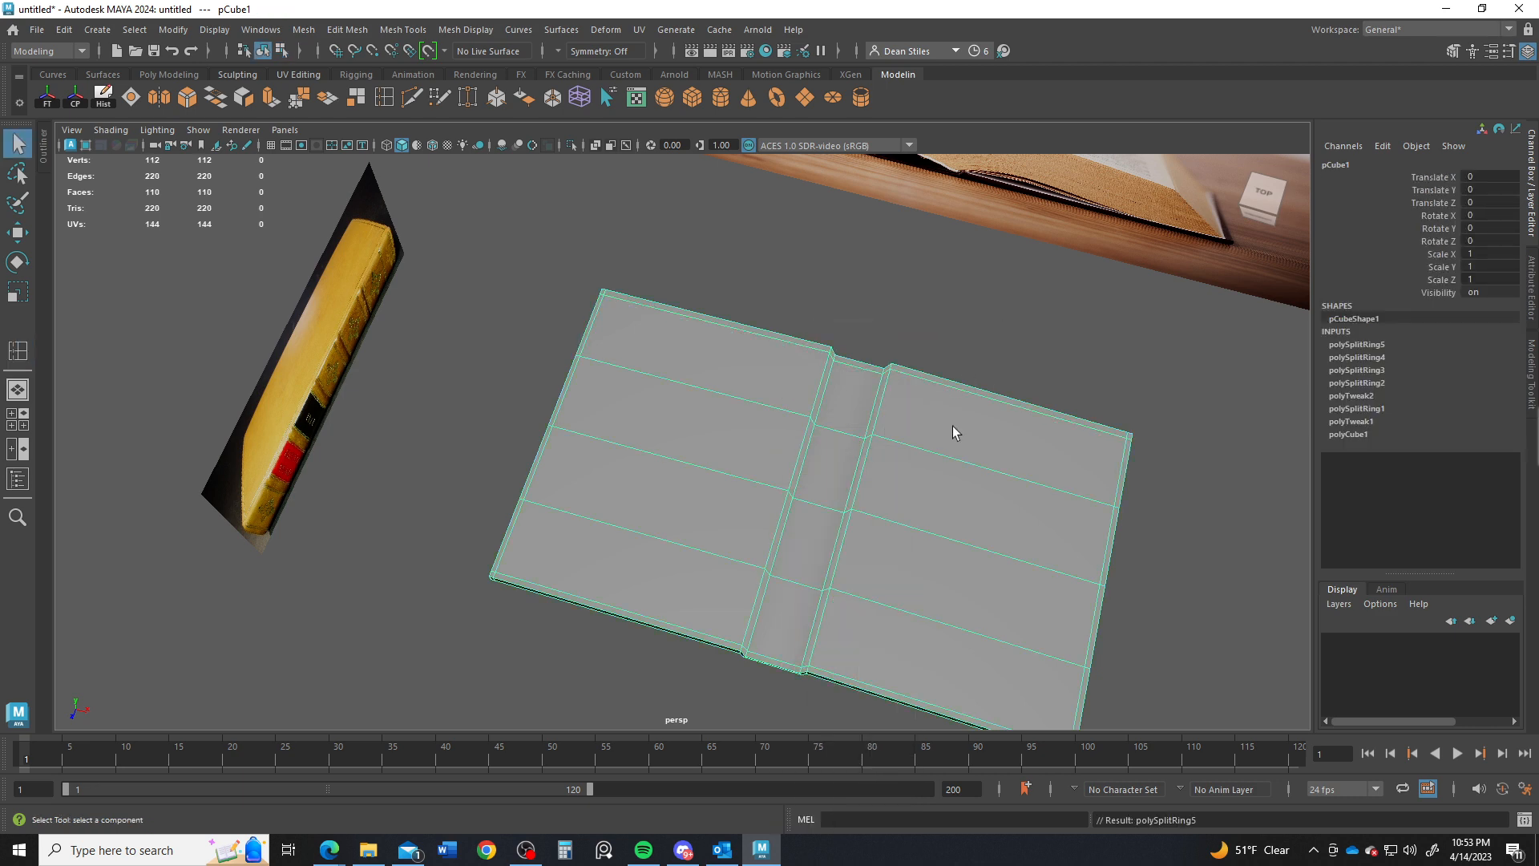
pyautogui.press('3')
pyautogui.keyDown('alt'); pyautogui.moveTo(832, 502); pyautogui.dragTo(611, 536); pyautogui.keyUp('alt')
pyautogui.press('1')
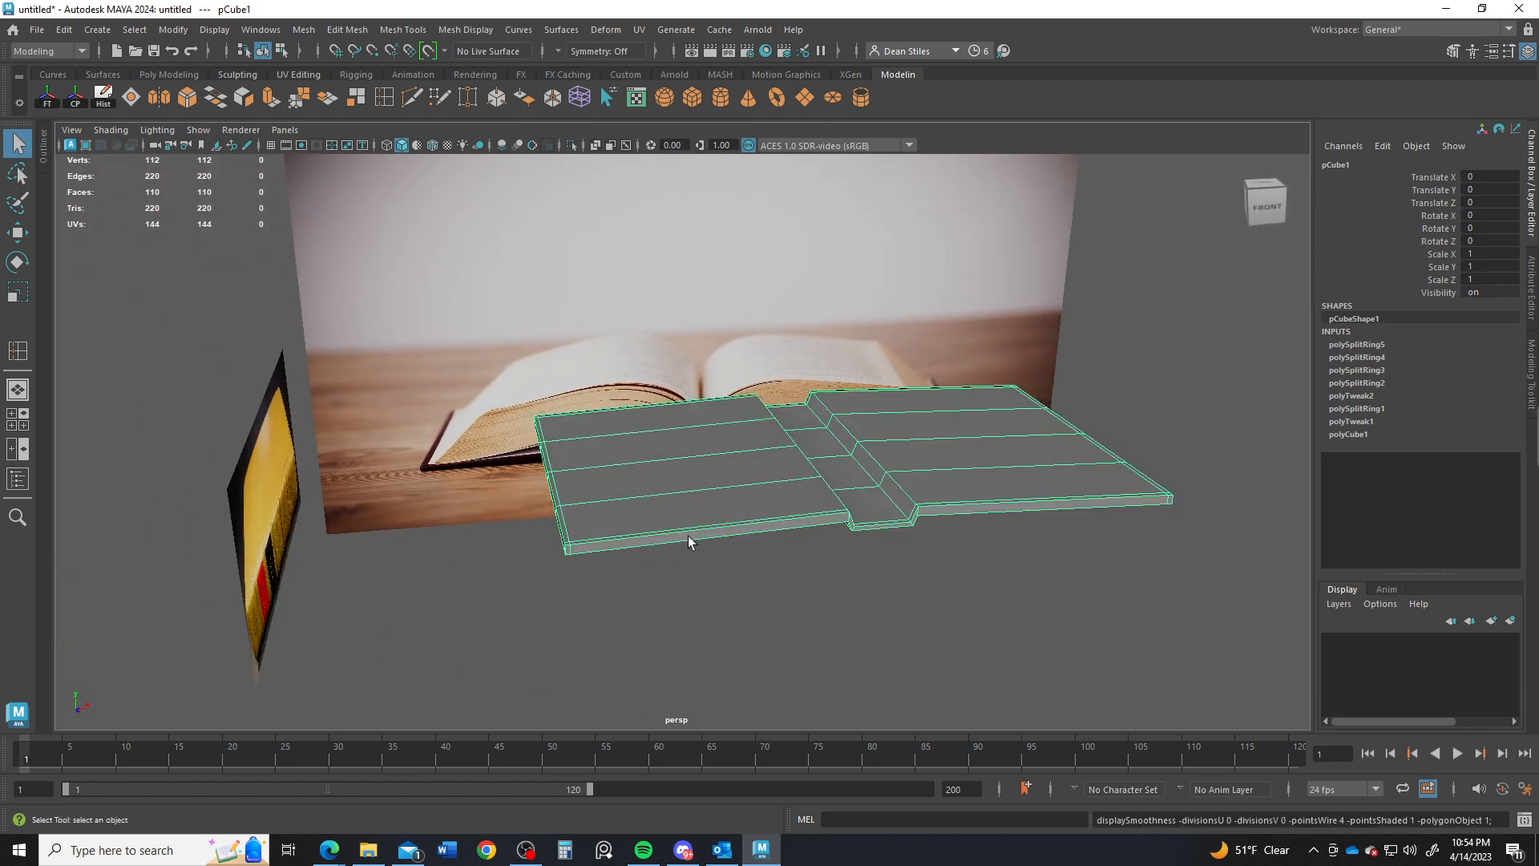
pyautogui.keyDown('alt'); pyautogui.moveTo(754, 473); pyautogui.dragTo(762, 433); pyautogui.keyUp('alt')
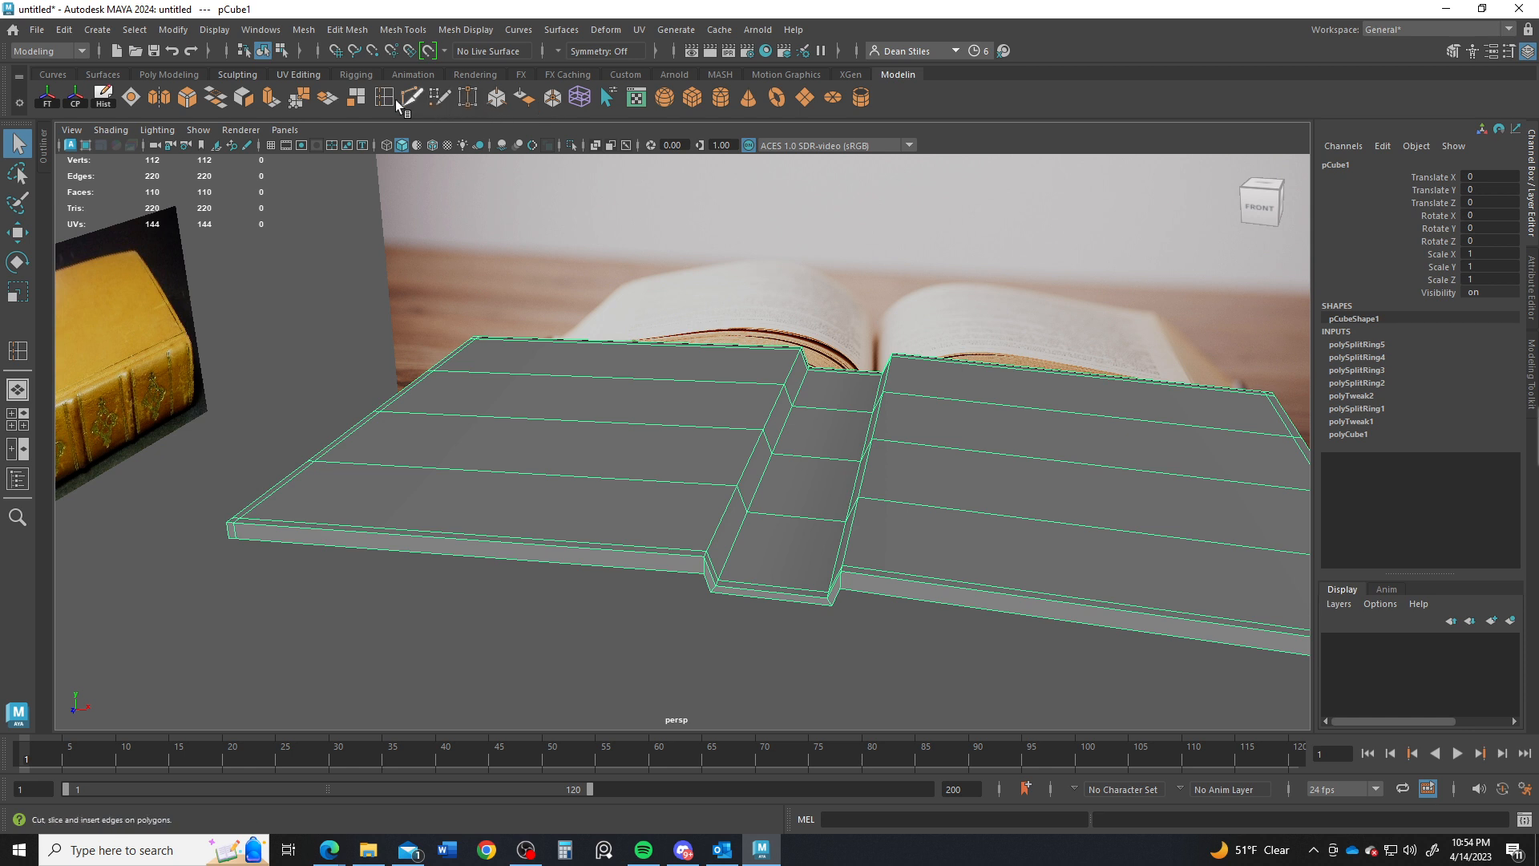
# Step: Insert one edge loop in each cover right beside its border with the spine
pyautogui.keyDown('shift'); pyautogui.moveTo(713, 404); pyautogui.dragTo(679, 569, button='right'); pyautogui.keyUp('shift')
pyautogui.click(693, 556)
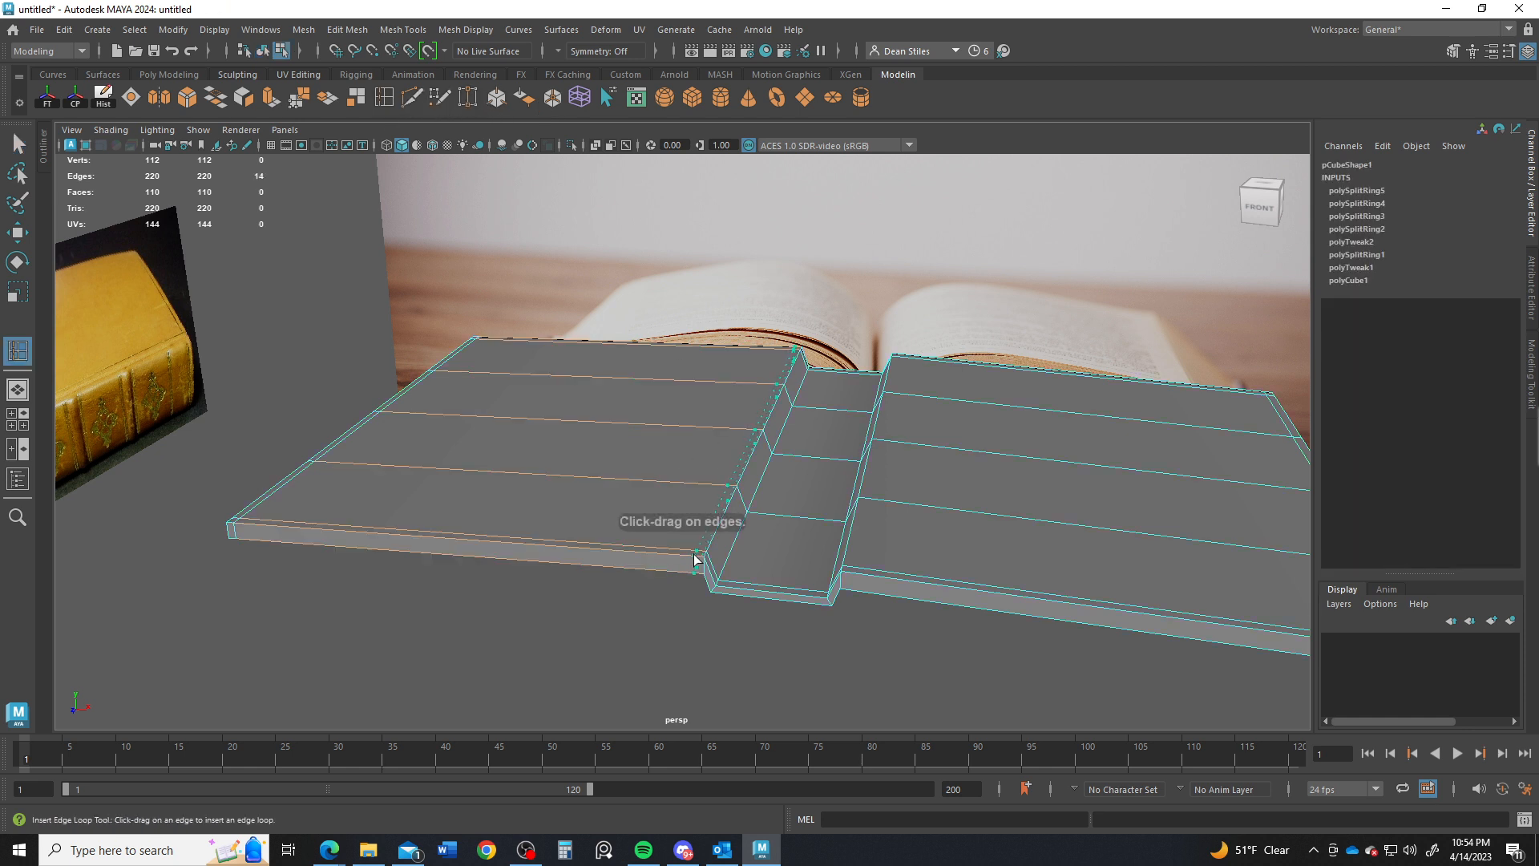
pyautogui.click(849, 576)
pyautogui.keyDown('alt'); pyautogui.moveTo(873, 589); pyautogui.dragTo(857, 521); pyautogui.keyUp('alt')
pyautogui.press('q')
pyautogui.moveTo(790, 385); pyautogui.dragTo(902, 205, button='right')
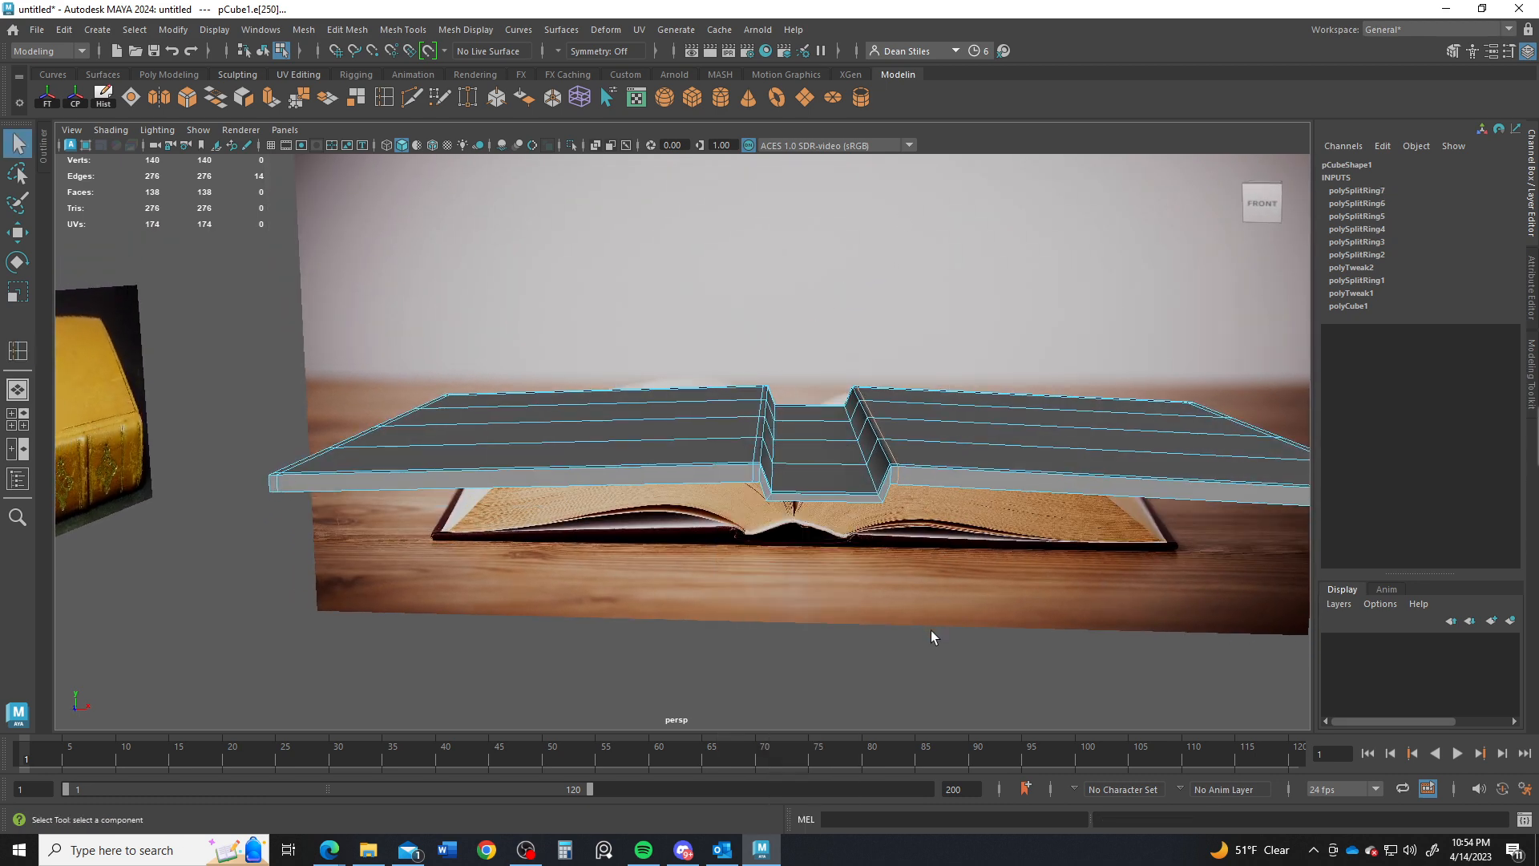
# Step: Show the book in smooth preview, view its underside, and start the Multi-Cut tool
pyautogui.press('3')
pyautogui.keyDown('alt'); pyautogui.moveTo(812, 613); pyautogui.dragTo(723, 410); pyautogui.keyUp('alt')
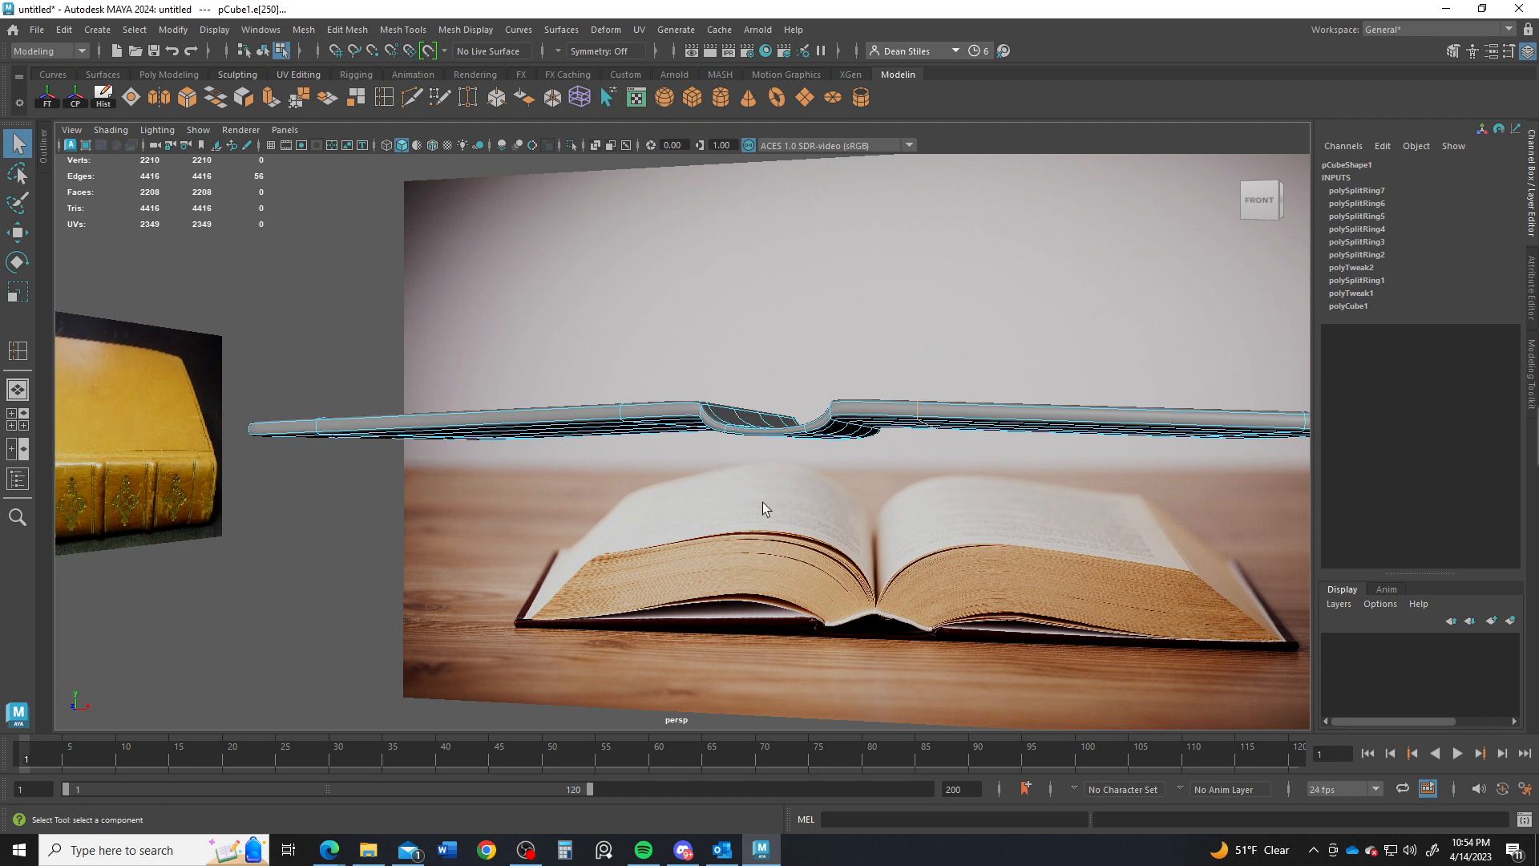
pyautogui.keyDown('alt'); pyautogui.moveTo(702, 497); pyautogui.dragTo(793, 398); pyautogui.keyUp('alt')
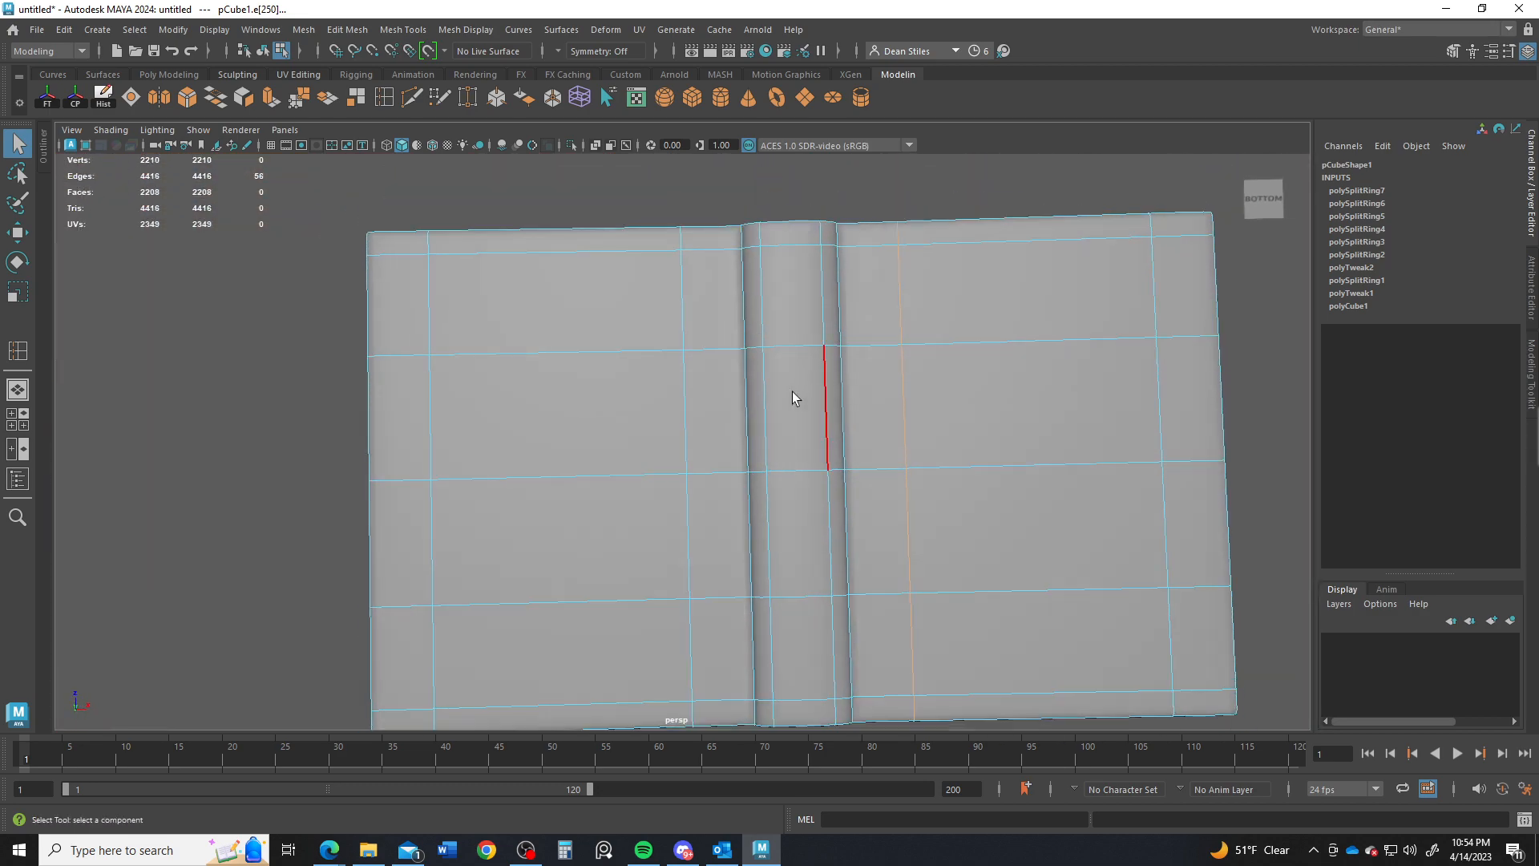
pyautogui.click(411, 97)
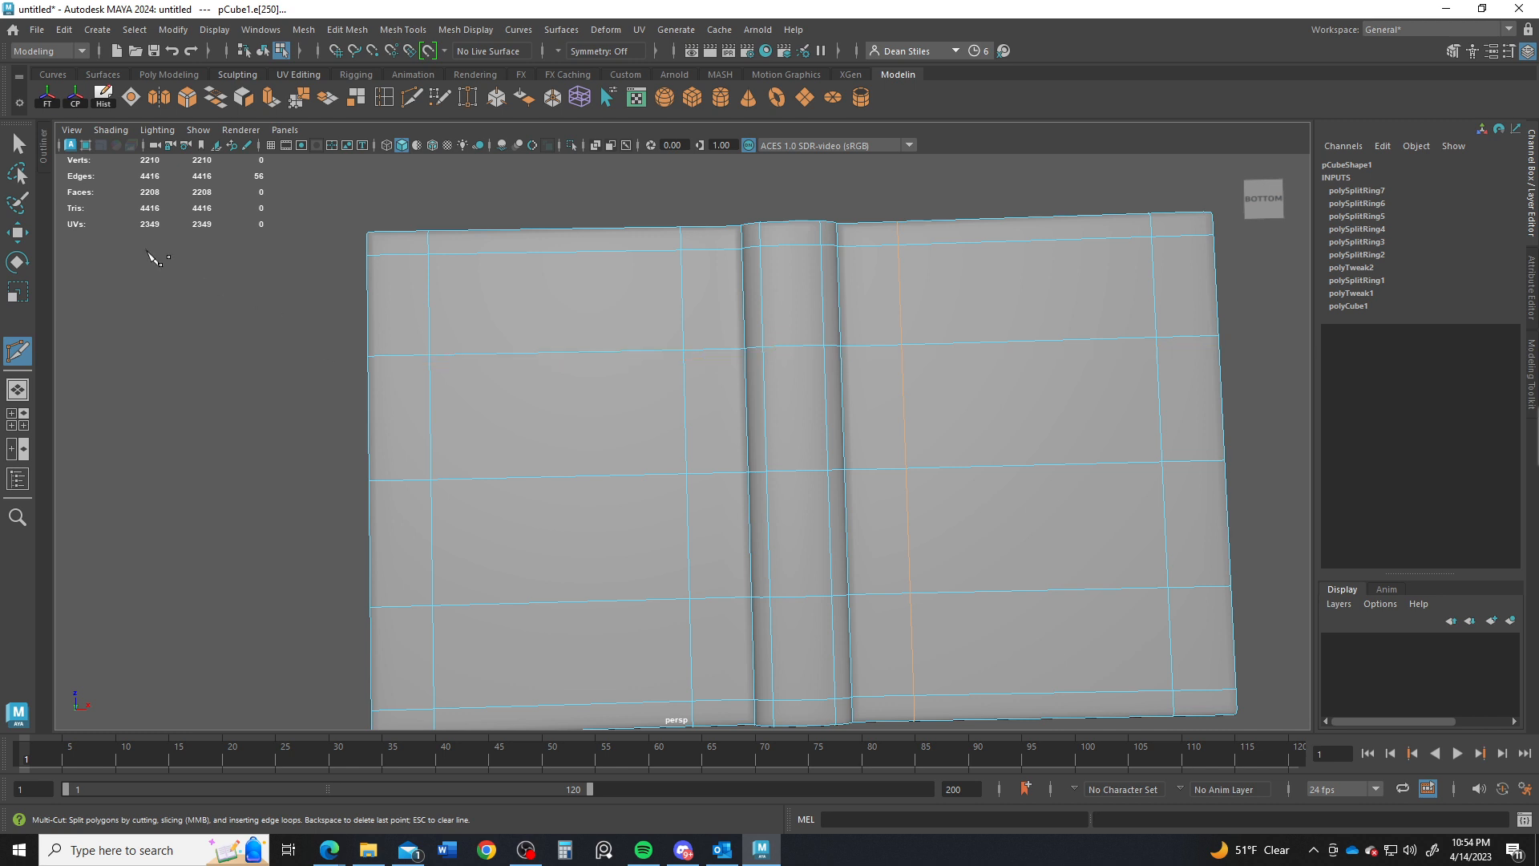
# Step: Set the Multi-Cut snap step to 10% and try an edge loop across the covers and spine, undoing it again
pyautogui.doubleClick(17, 351)
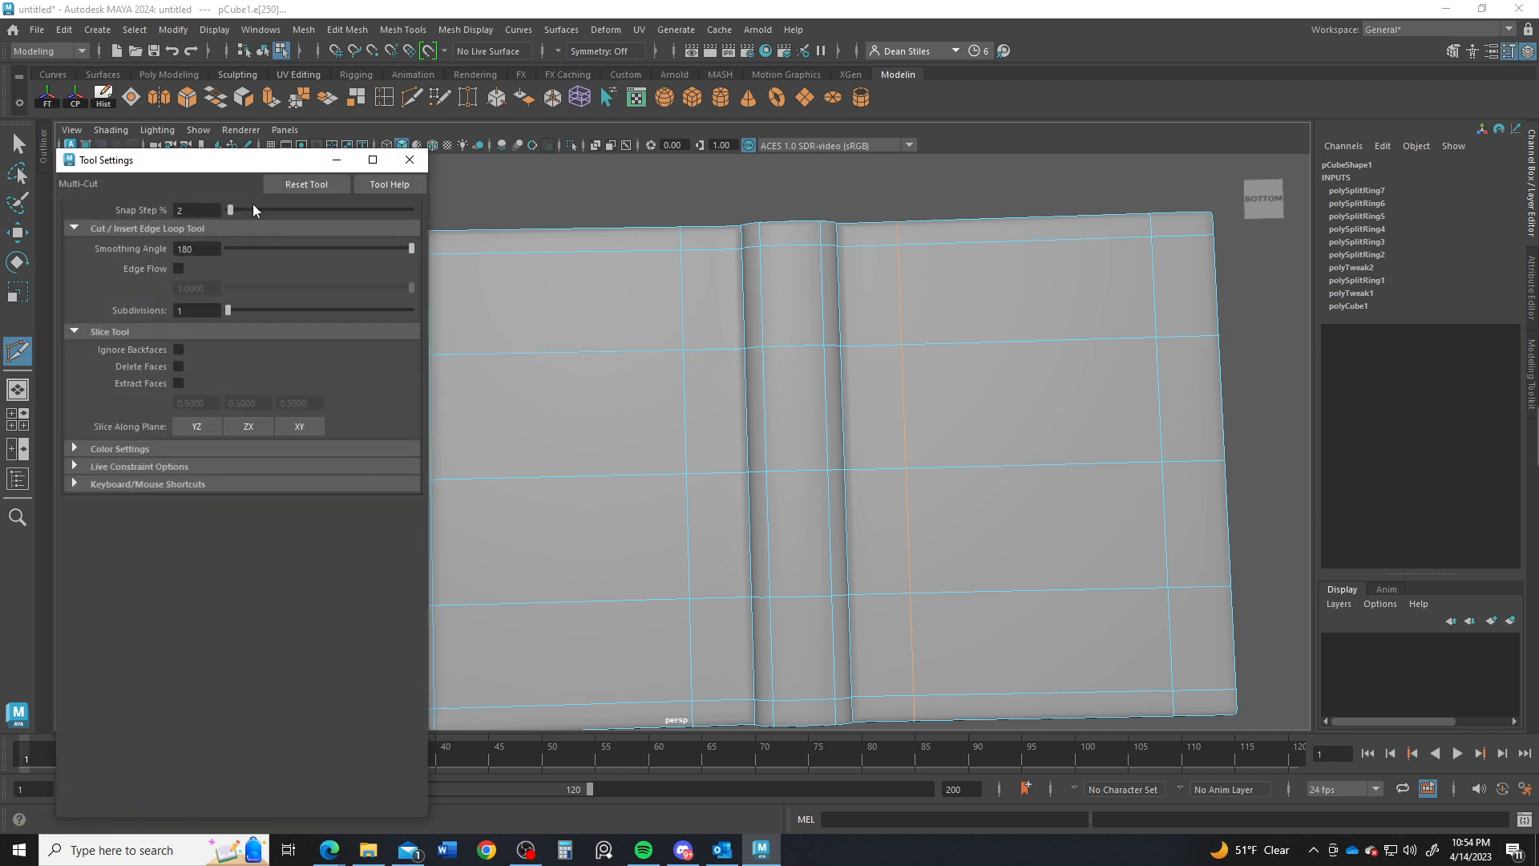
pyautogui.click(253, 209)
pyautogui.click(409, 160)
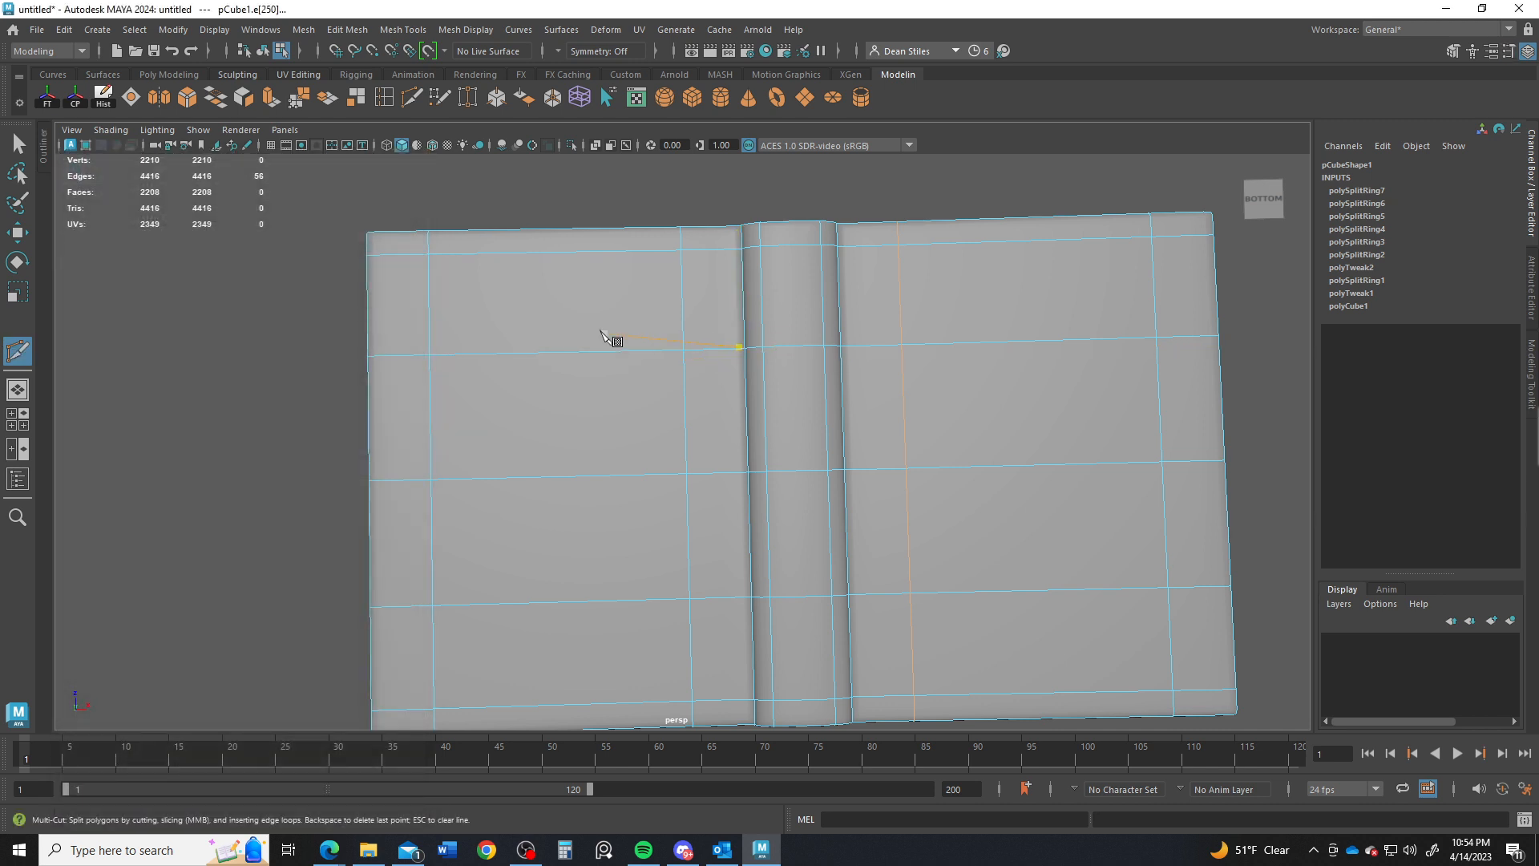
pyautogui.scroll(2, 681, 357)
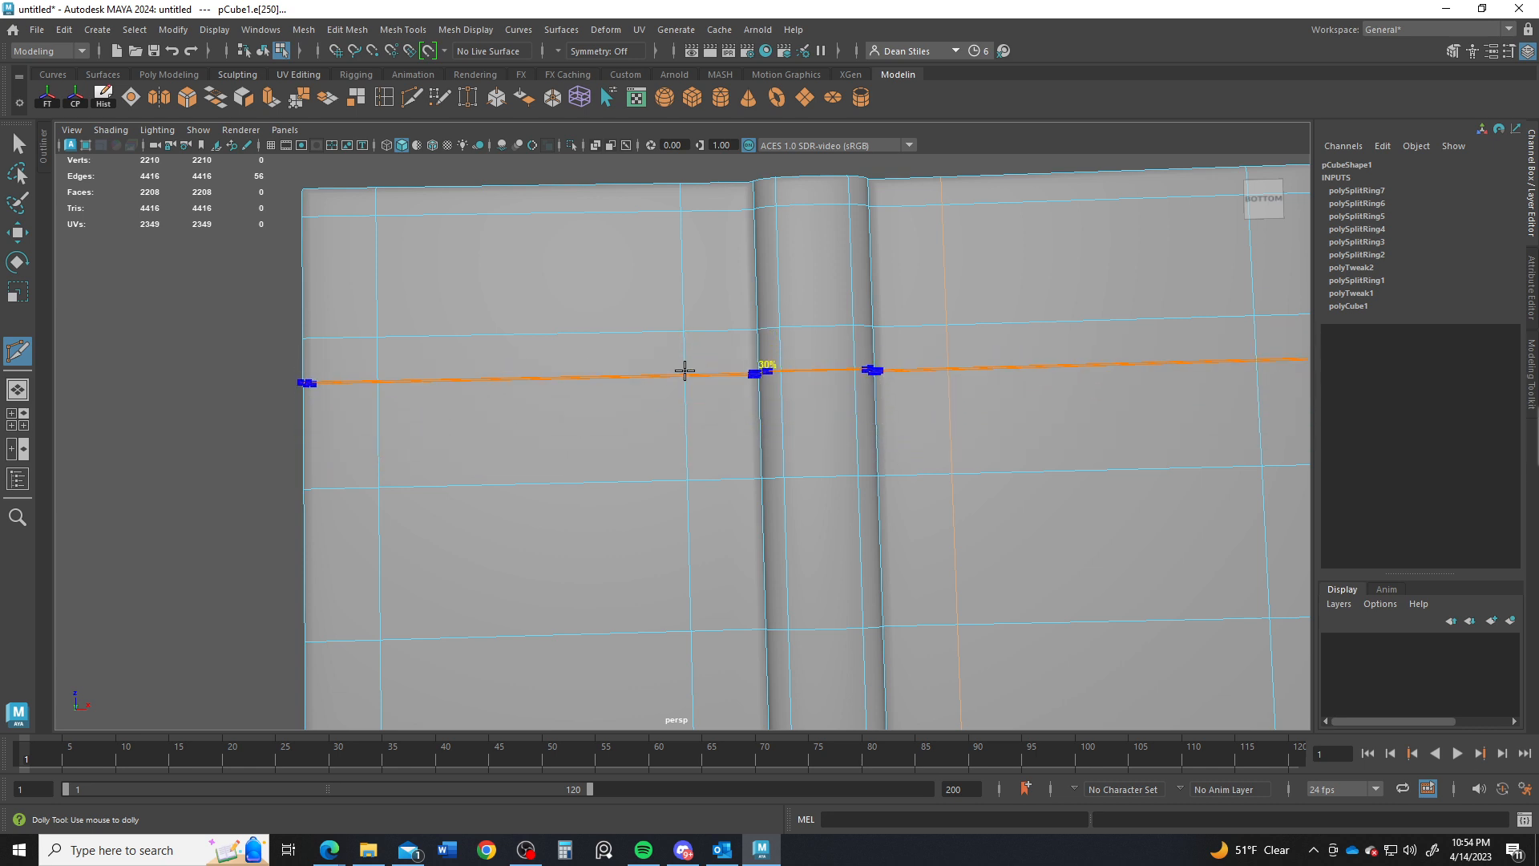
pyautogui.click(685, 373)
pyautogui.hotkey('ctrl', 'z')
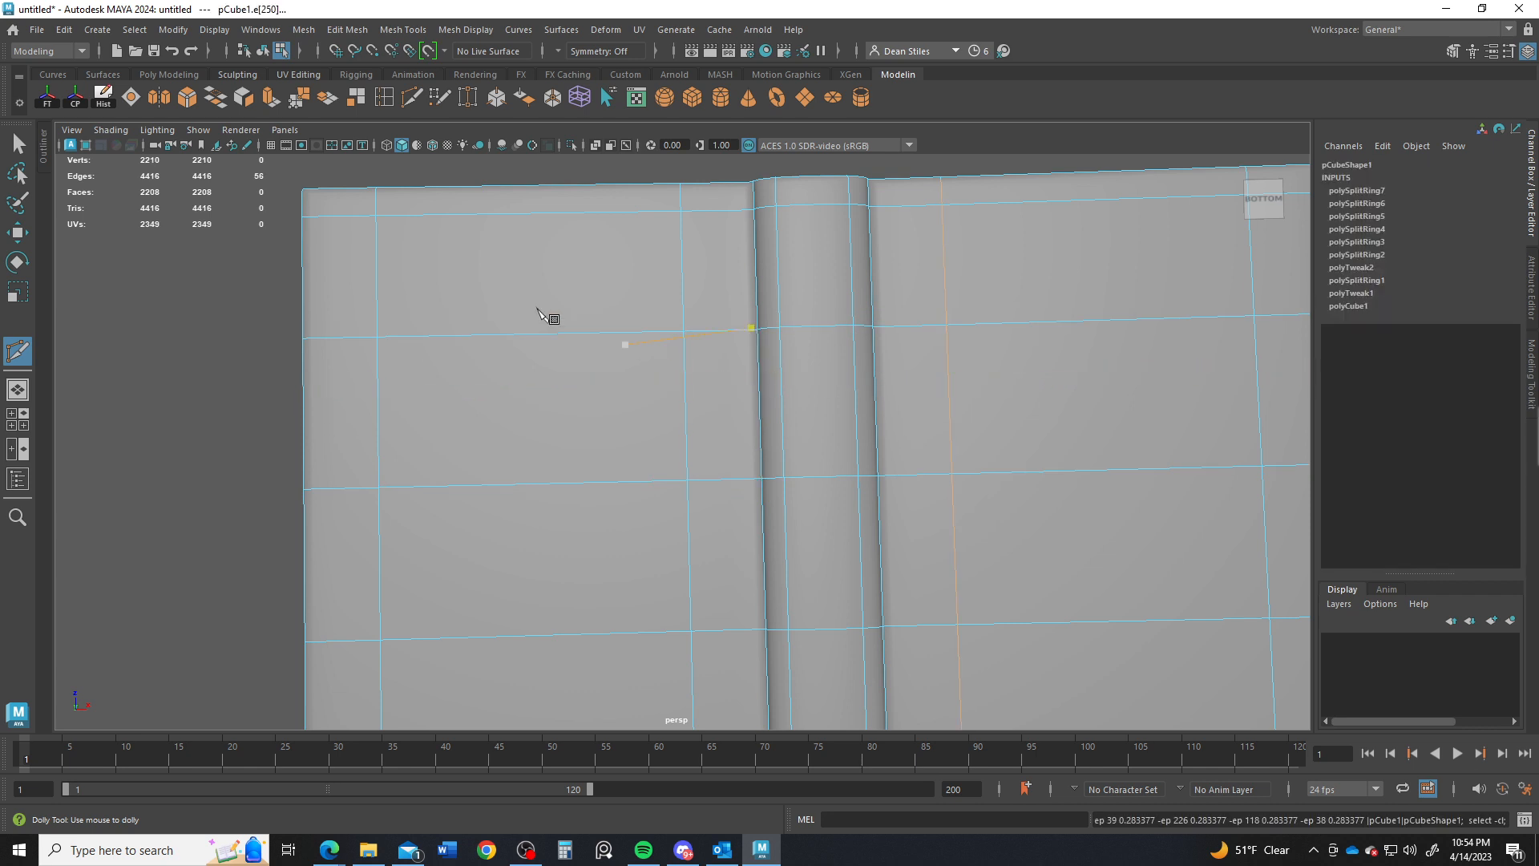
# Step: Set the Multi-Cut snap step to 5%
pyautogui.doubleClick(18, 352)
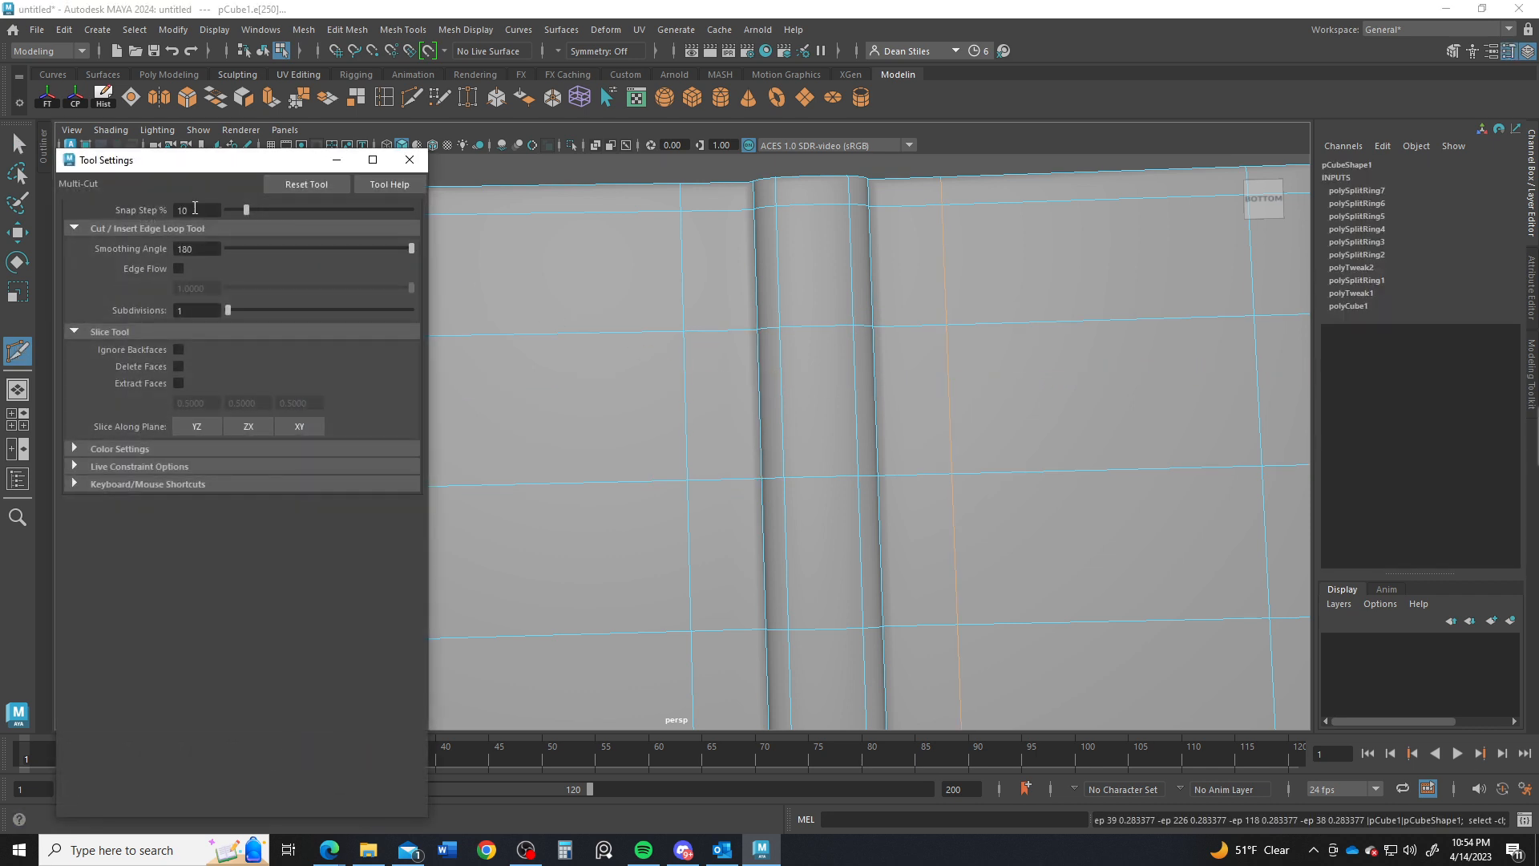
pyautogui.write('5')
pyautogui.press('Return')
pyautogui.click(408, 161)
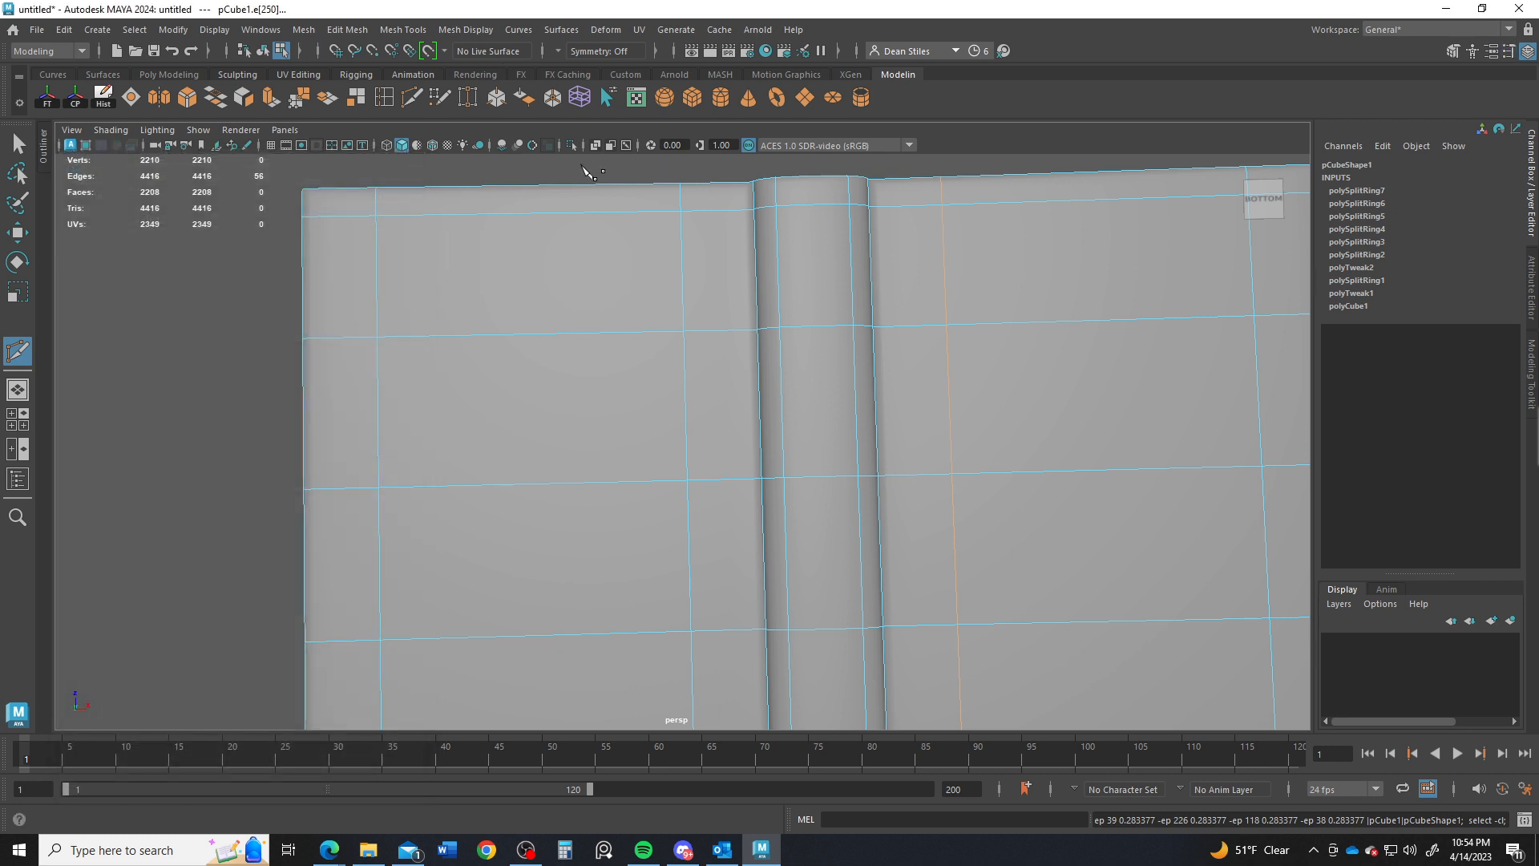
# Step: Cut a crosswise edge loop near each of the three inner cross loops, forming narrow bands, and restore the unsmoothed display
pyautogui.keyDown('ctrl'); pyautogui.click(686, 349); pyautogui.keyUp('ctrl')
pyautogui.keyDown('alt'); pyautogui.moveTo(842, 463); pyautogui.dragTo(877, 351, button='middle'); pyautogui.keyUp('alt')
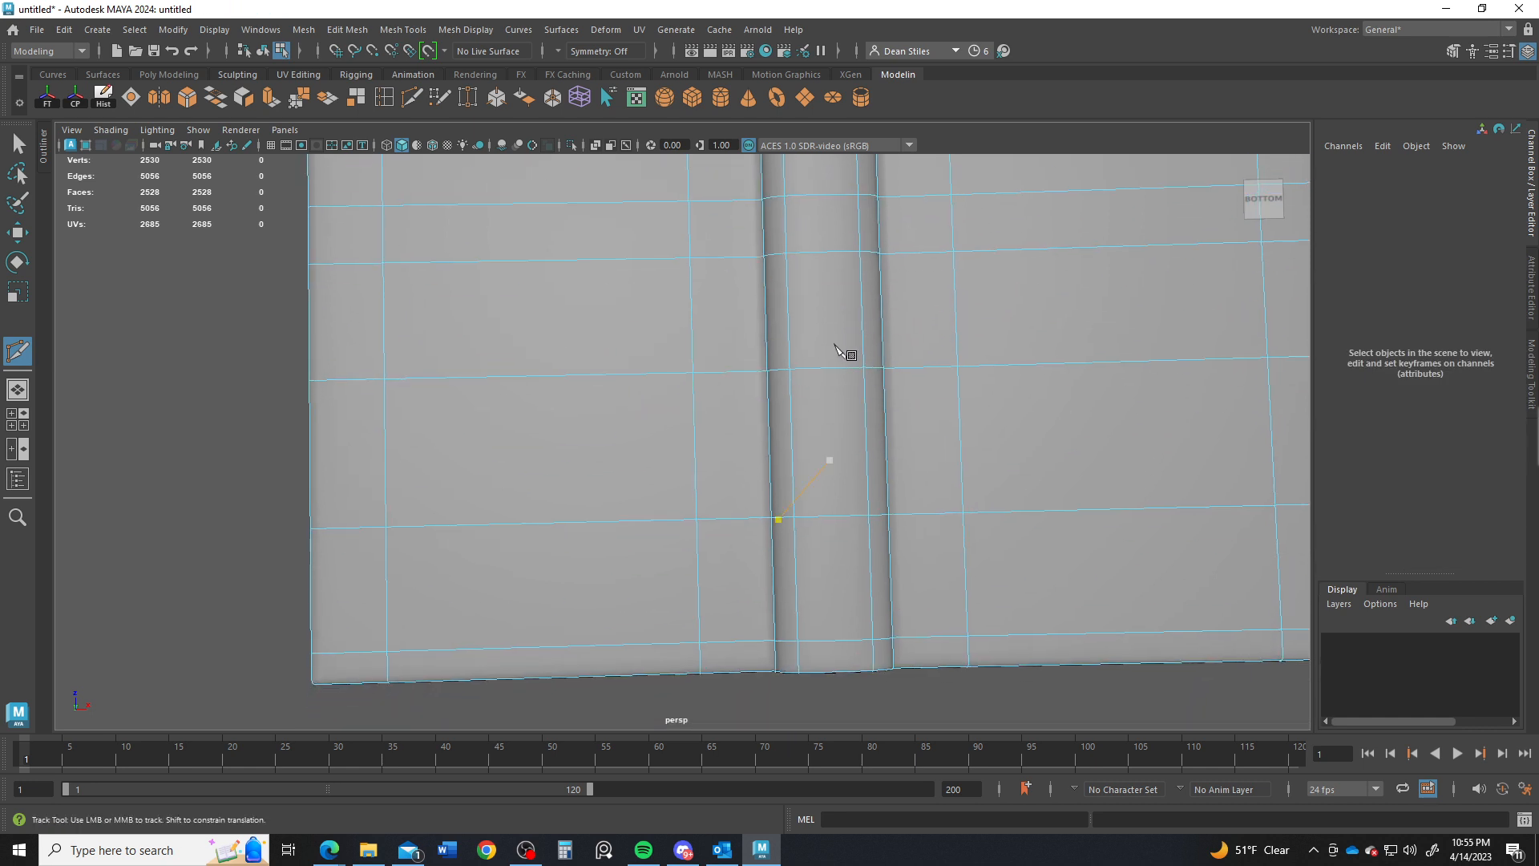
pyautogui.keyDown('ctrl'); pyautogui.click(688, 389); pyautogui.keyUp('ctrl')
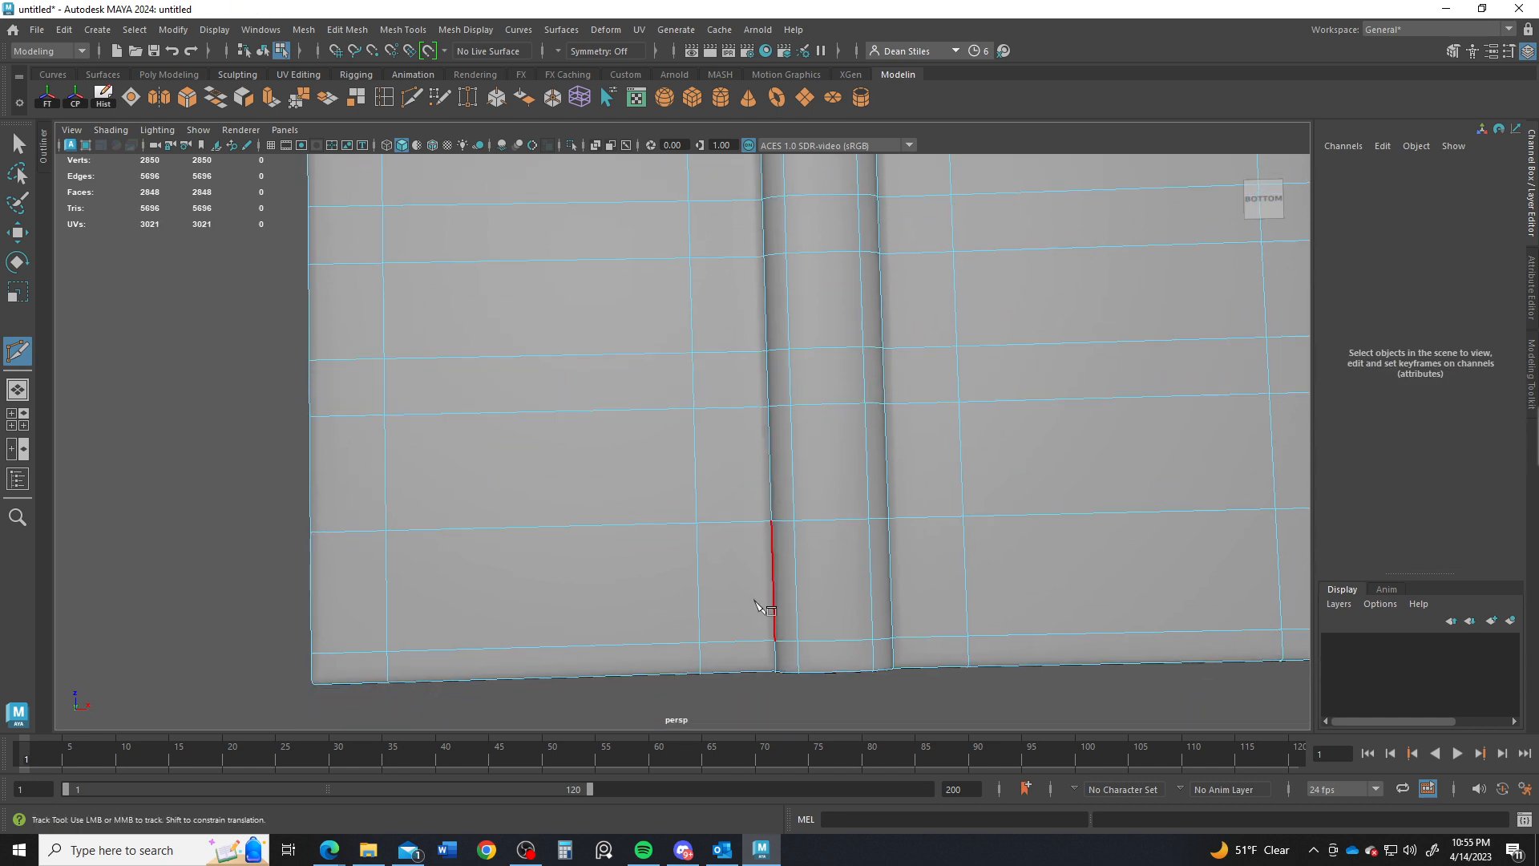
pyautogui.keyDown('ctrl'); pyautogui.click(687, 538); pyautogui.keyUp('ctrl')
pyautogui.keyDown('alt'); pyautogui.moveTo(869, 540); pyautogui.dragTo(865, 481, button='middle'); pyautogui.keyUp('alt')
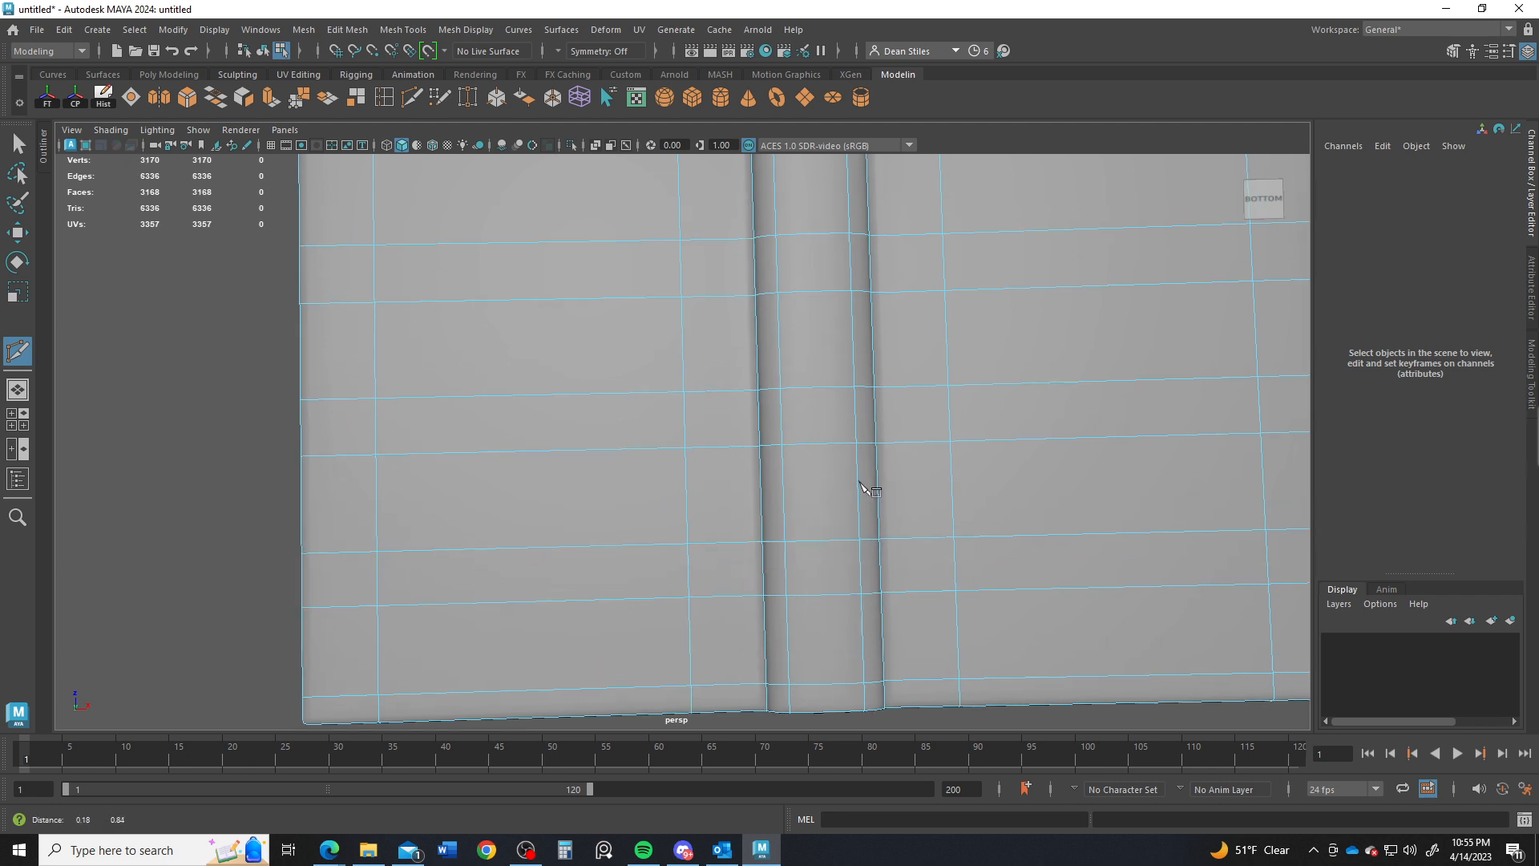
pyautogui.press('1')
pyautogui.keyDown('alt'); pyautogui.moveTo(814, 422); pyautogui.dragTo(808, 359, button='middle'); pyautogui.keyUp('alt')
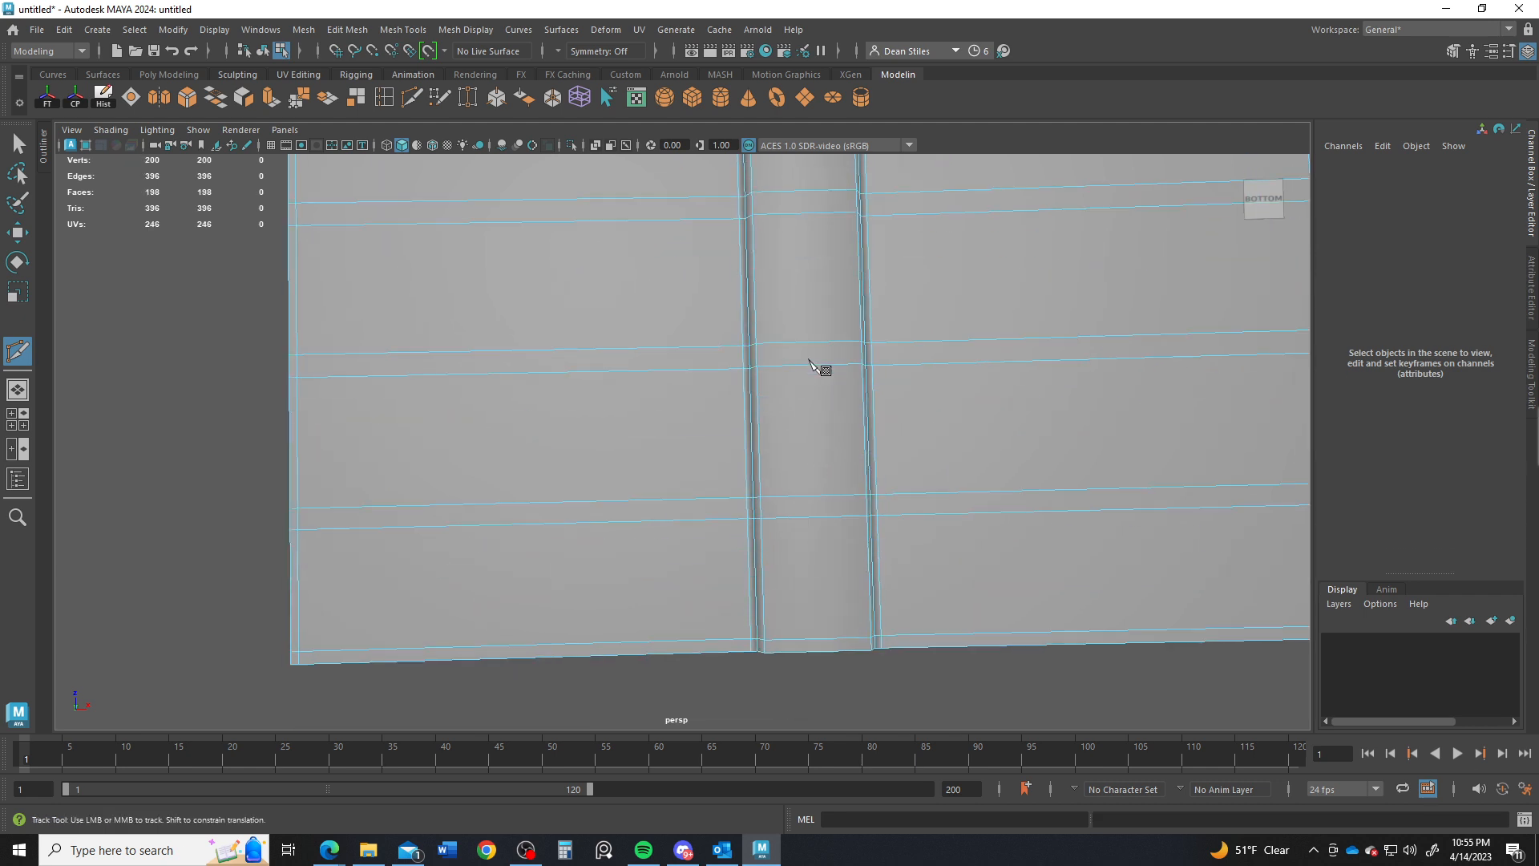
pyautogui.keyDown('alt'); pyautogui.moveTo(756, 398); pyautogui.dragTo(819, 509, button='right'); pyautogui.keyUp('alt')
pyautogui.keyDown('alt'); pyautogui.moveTo(826, 513); pyautogui.dragTo(797, 446); pyautogui.keyUp('alt')
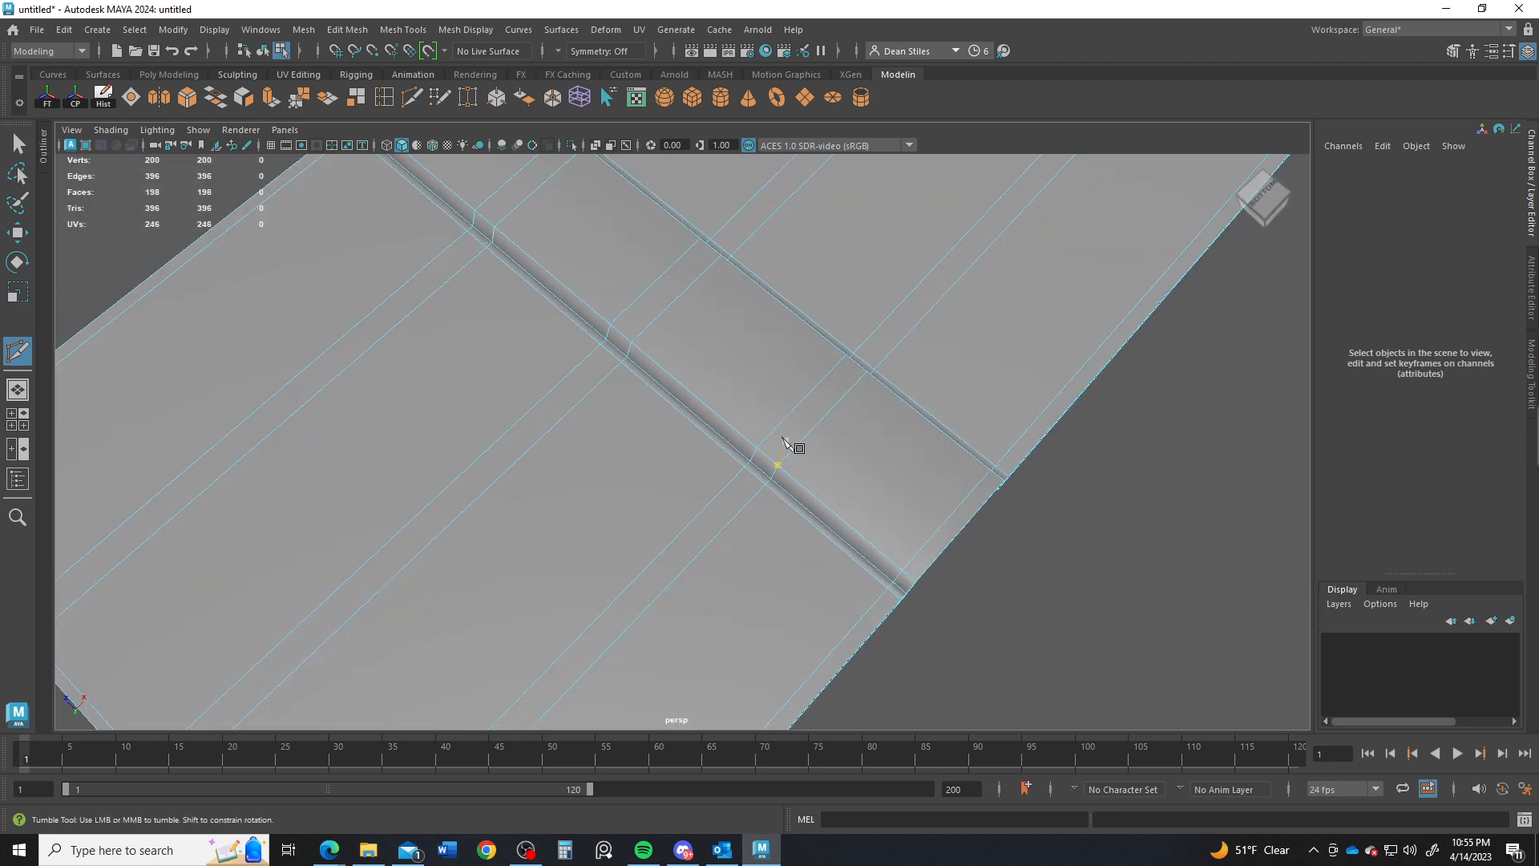
# Step: Select the outer and side faces of the three narrow bands crossing the spine, nine faces in total
pyautogui.press('q')
pyautogui.moveTo(779, 425)
pyautogui.mouseDown(button='right')
pyautogui.moveTo(779, 384)
pyautogui.moveTo(777, 427)
pyautogui.mouseUp(button='right')
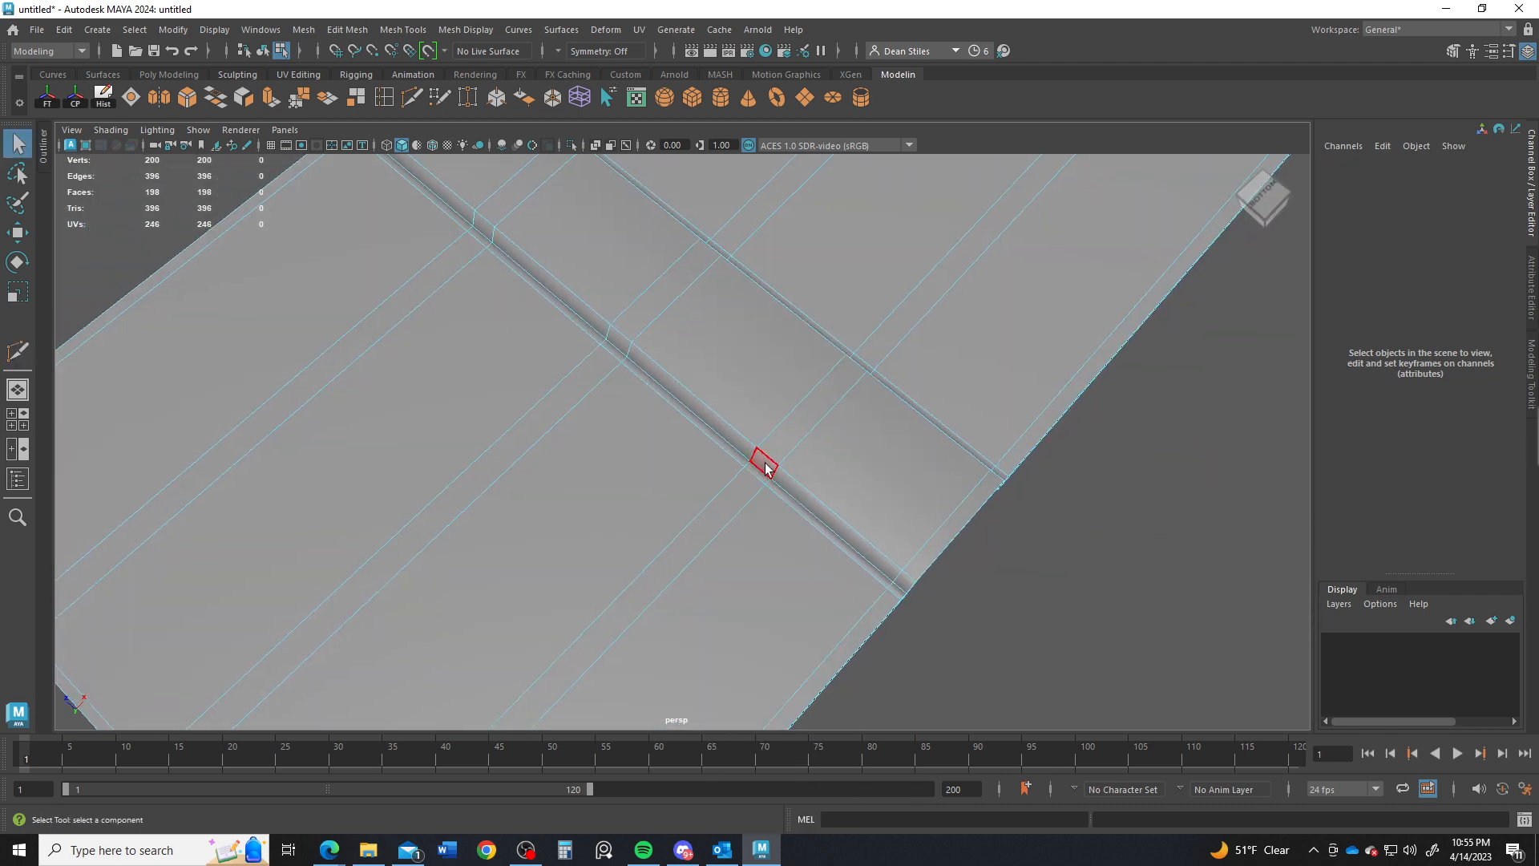
pyautogui.click(764, 466)
pyautogui.keyDown('alt'); pyautogui.moveTo(785, 480); pyautogui.dragTo(653, 601); pyautogui.keyUp('alt')
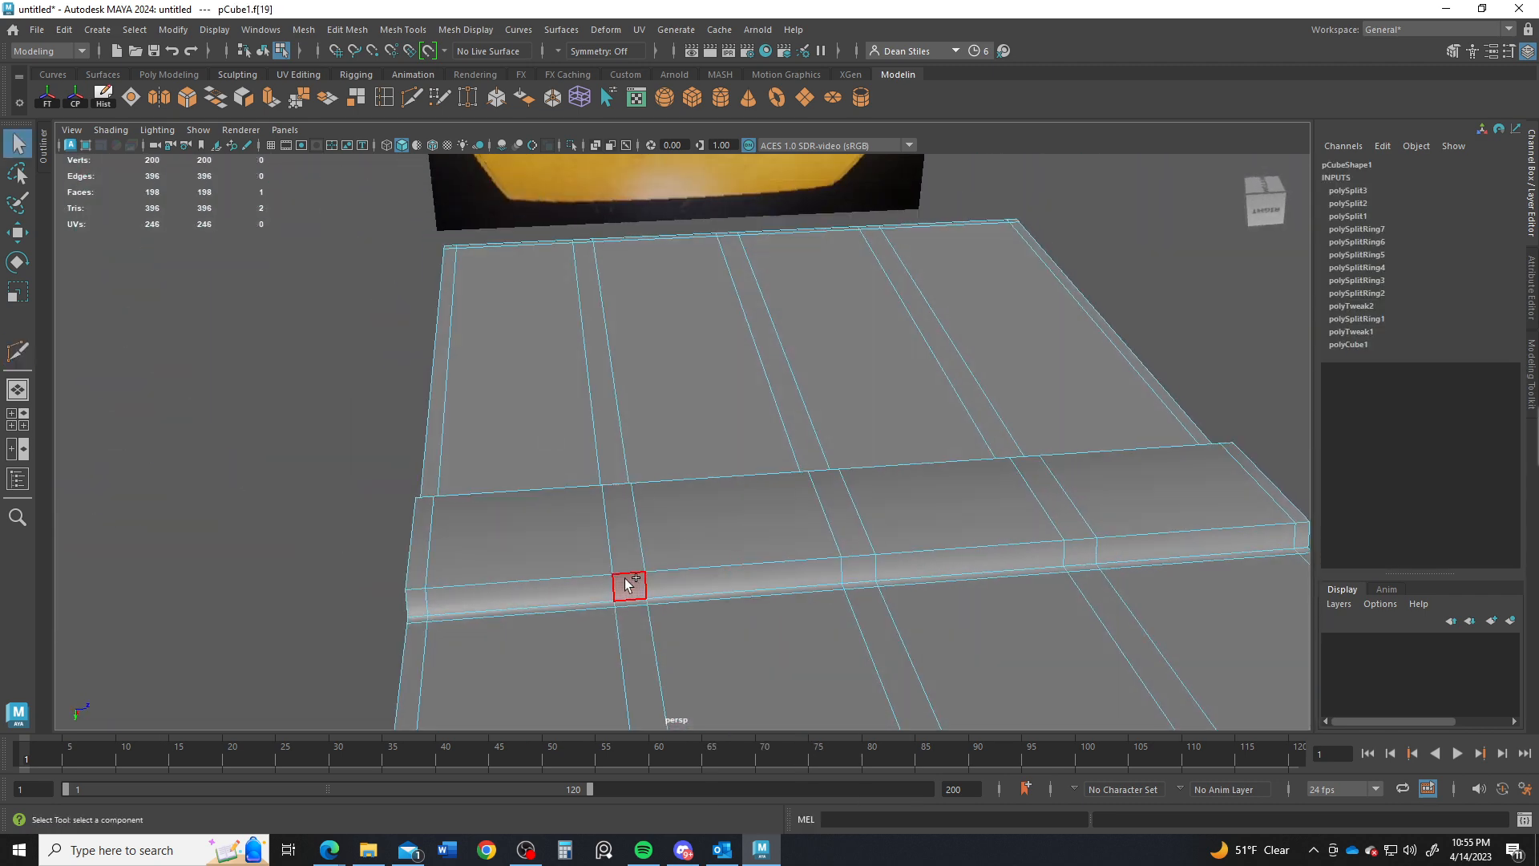
pyautogui.keyDown('shift'); pyautogui.click(623, 579); pyautogui.keyUp('shift')
pyautogui.keyDown('shift'); pyautogui.click(842, 517); pyautogui.keyUp('shift')
pyautogui.keyDown('alt'); pyautogui.moveTo(841, 517); pyautogui.dragTo(595, 446); pyautogui.keyUp('alt')
pyautogui.keyDown('shift'); pyautogui.click(601, 455); pyautogui.keyUp('shift')
pyautogui.keyDown('shift'); pyautogui.click(404, 453); pyautogui.keyUp('shift')
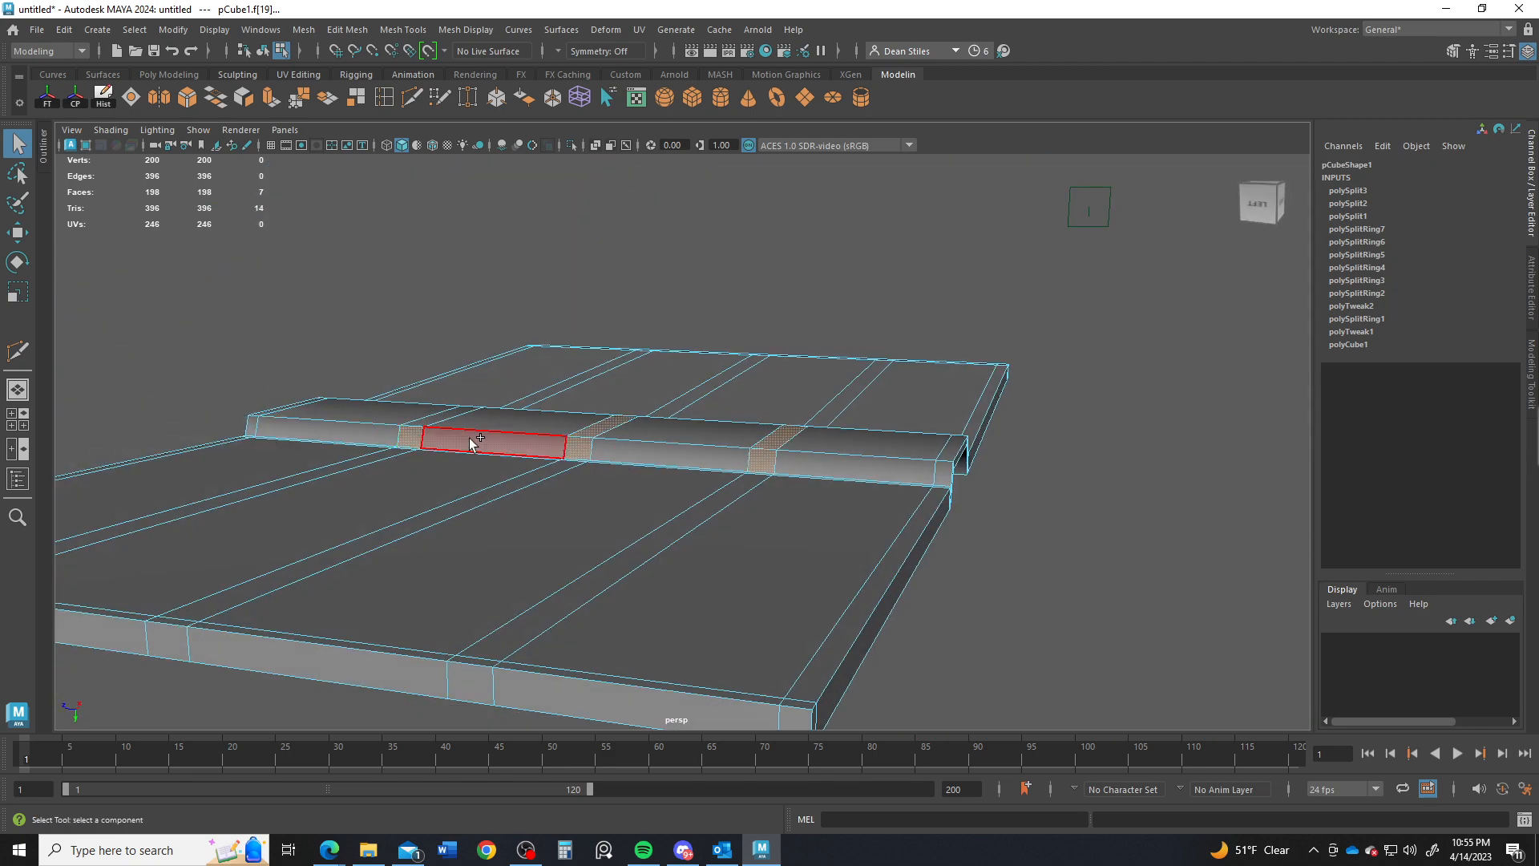
pyautogui.keyDown('shift'); pyautogui.click(494, 457); pyautogui.keyUp('shift')
pyautogui.keyDown('alt'); pyautogui.moveTo(494, 458); pyautogui.dragTo(755, 566); pyautogui.keyUp('alt')
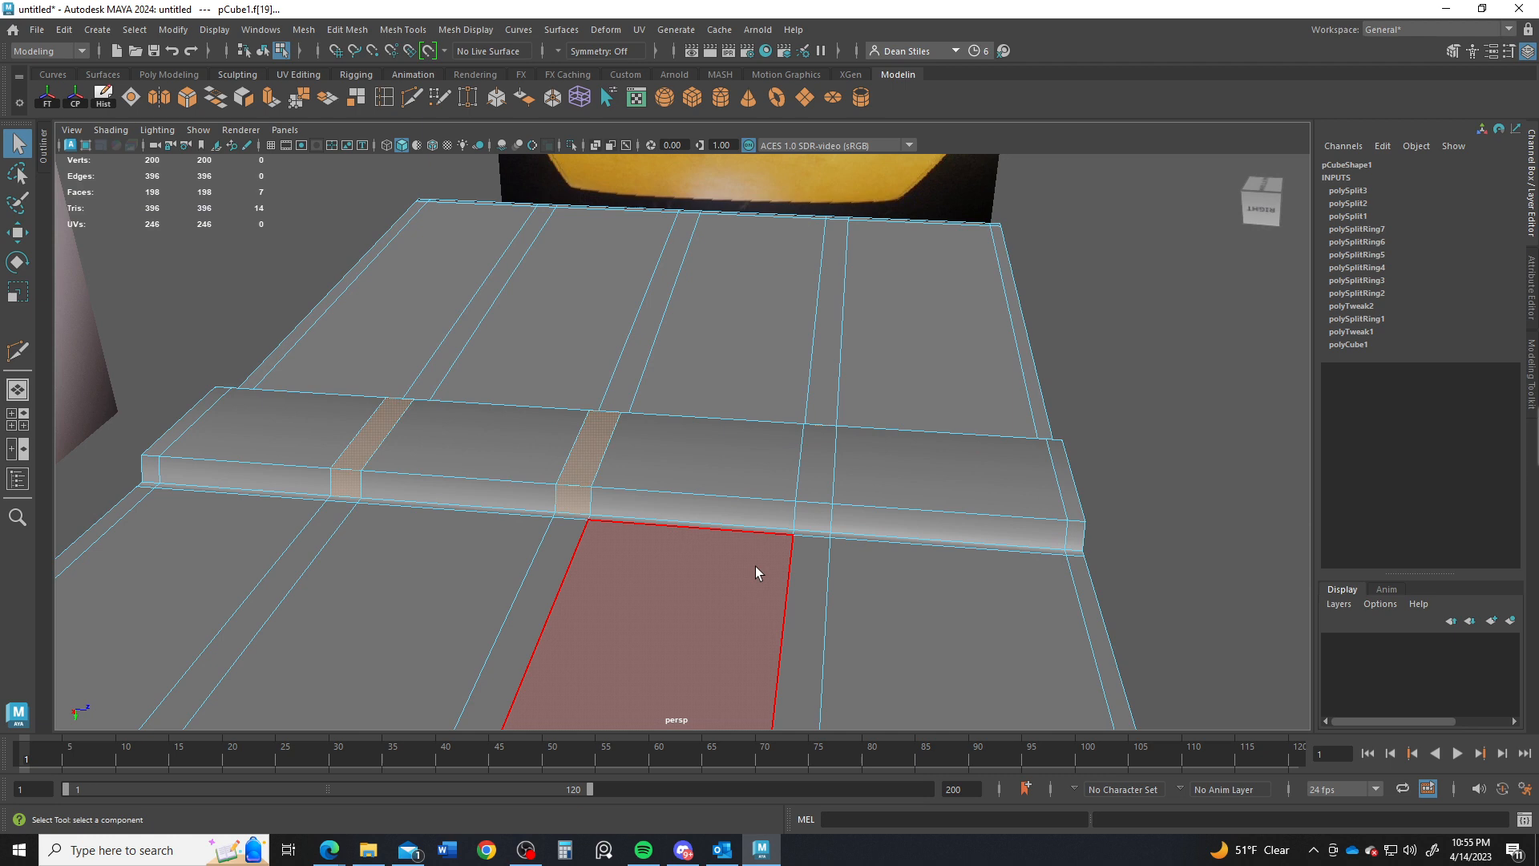
pyautogui.keyDown('shift'); pyautogui.click(814, 515); pyautogui.keyUp('shift')
pyautogui.press('w')
pyautogui.keyDown('alt'); pyautogui.moveTo(681, 517); pyautogui.dragTo(585, 449); pyautogui.keyUp('alt')
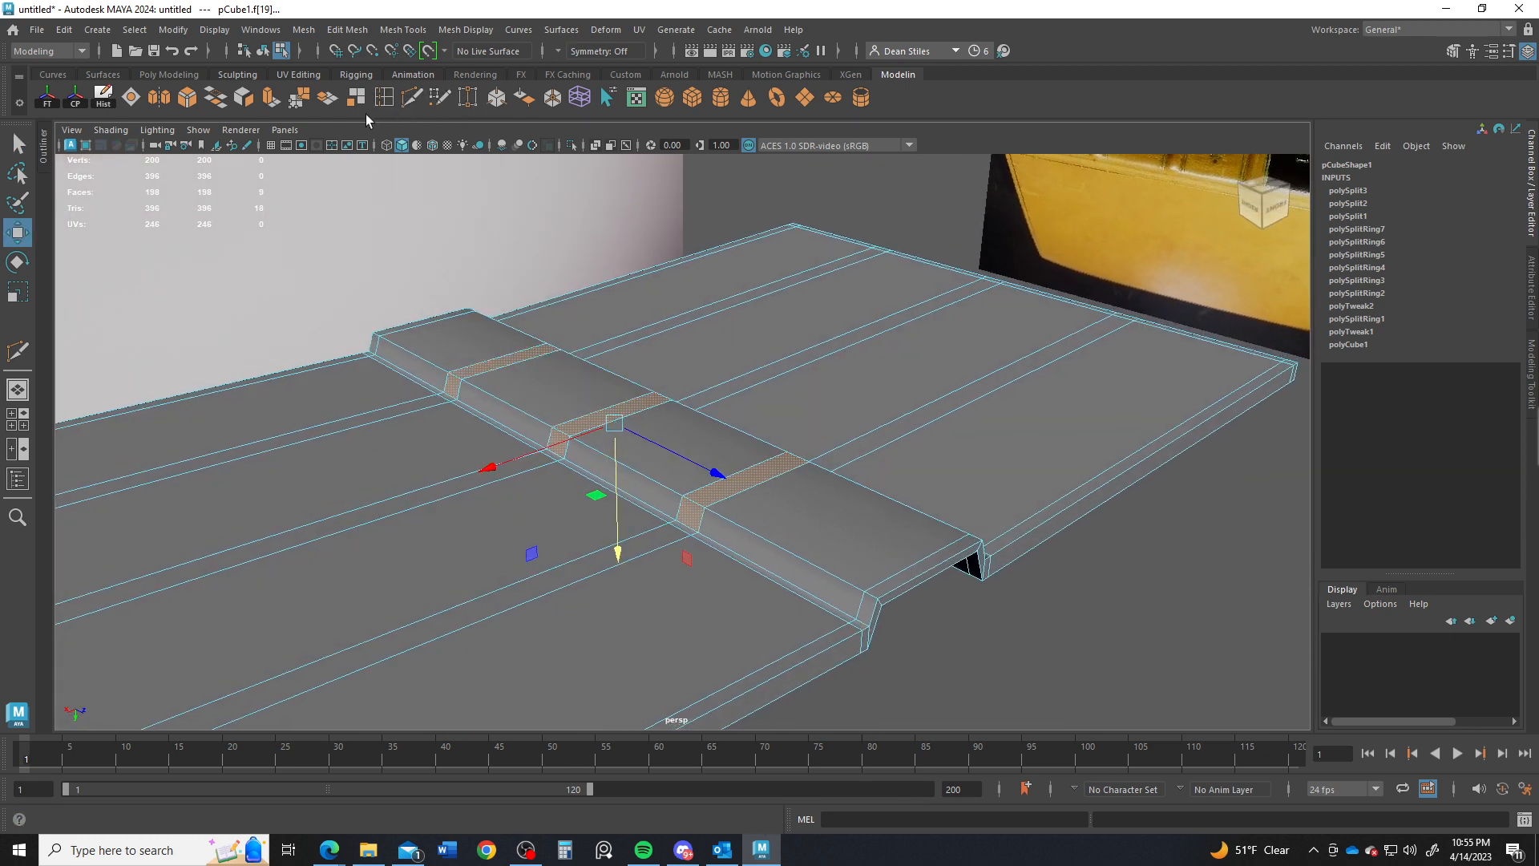
# Step: Extrude the selected band faces outward with a Local Translate Z of 0.121 and show the book in smooth preview
pyautogui.click(272, 101)
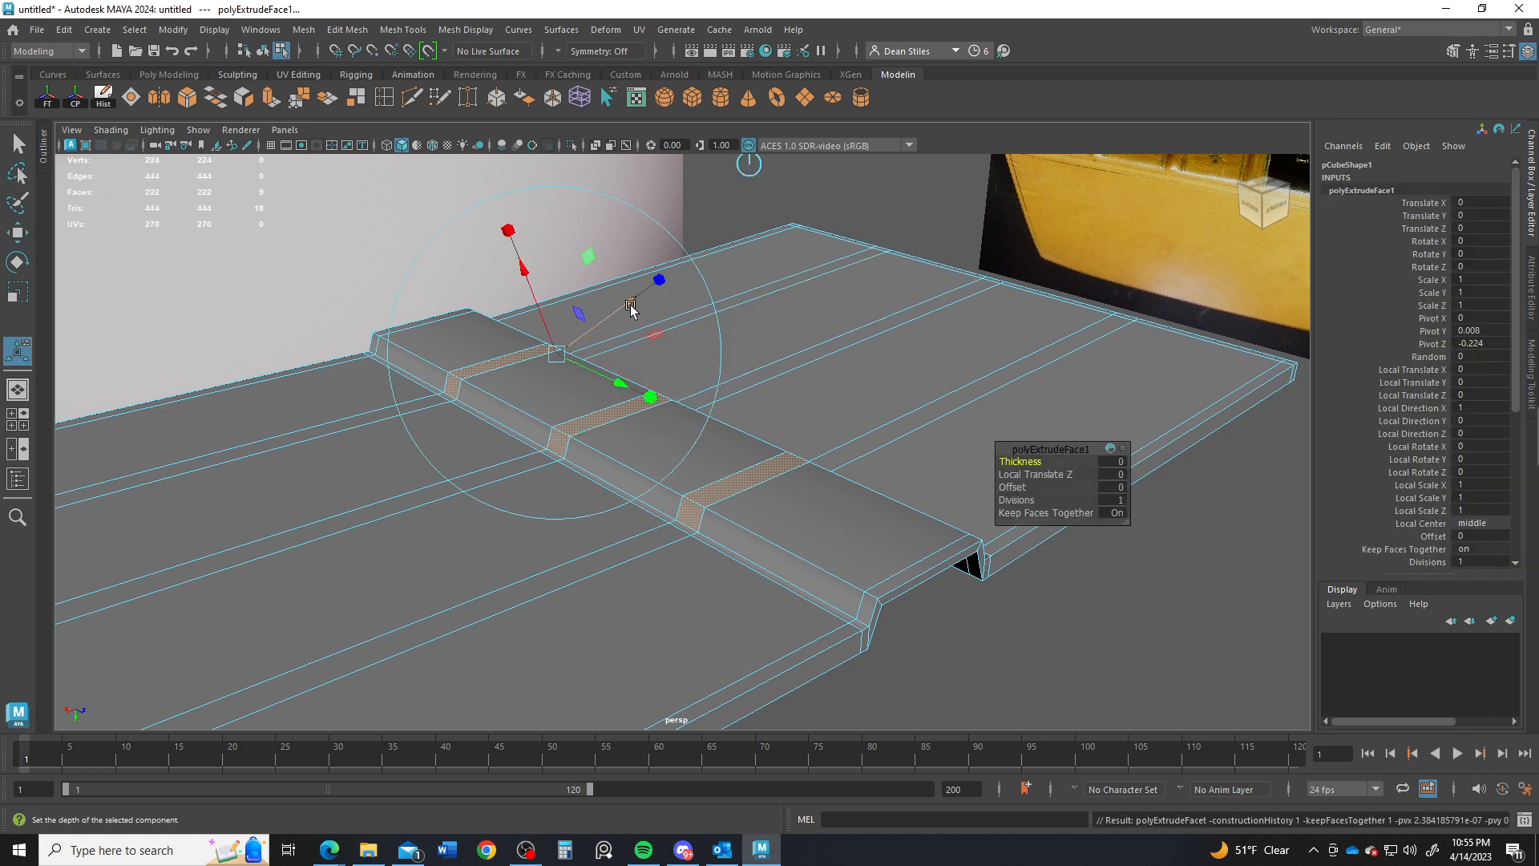
pyautogui.moveTo(628, 301); pyautogui.dragTo(635, 305)
pyautogui.moveTo(477, 393); pyautogui.dragTo(548, 329, button='right')
pyautogui.press('3')
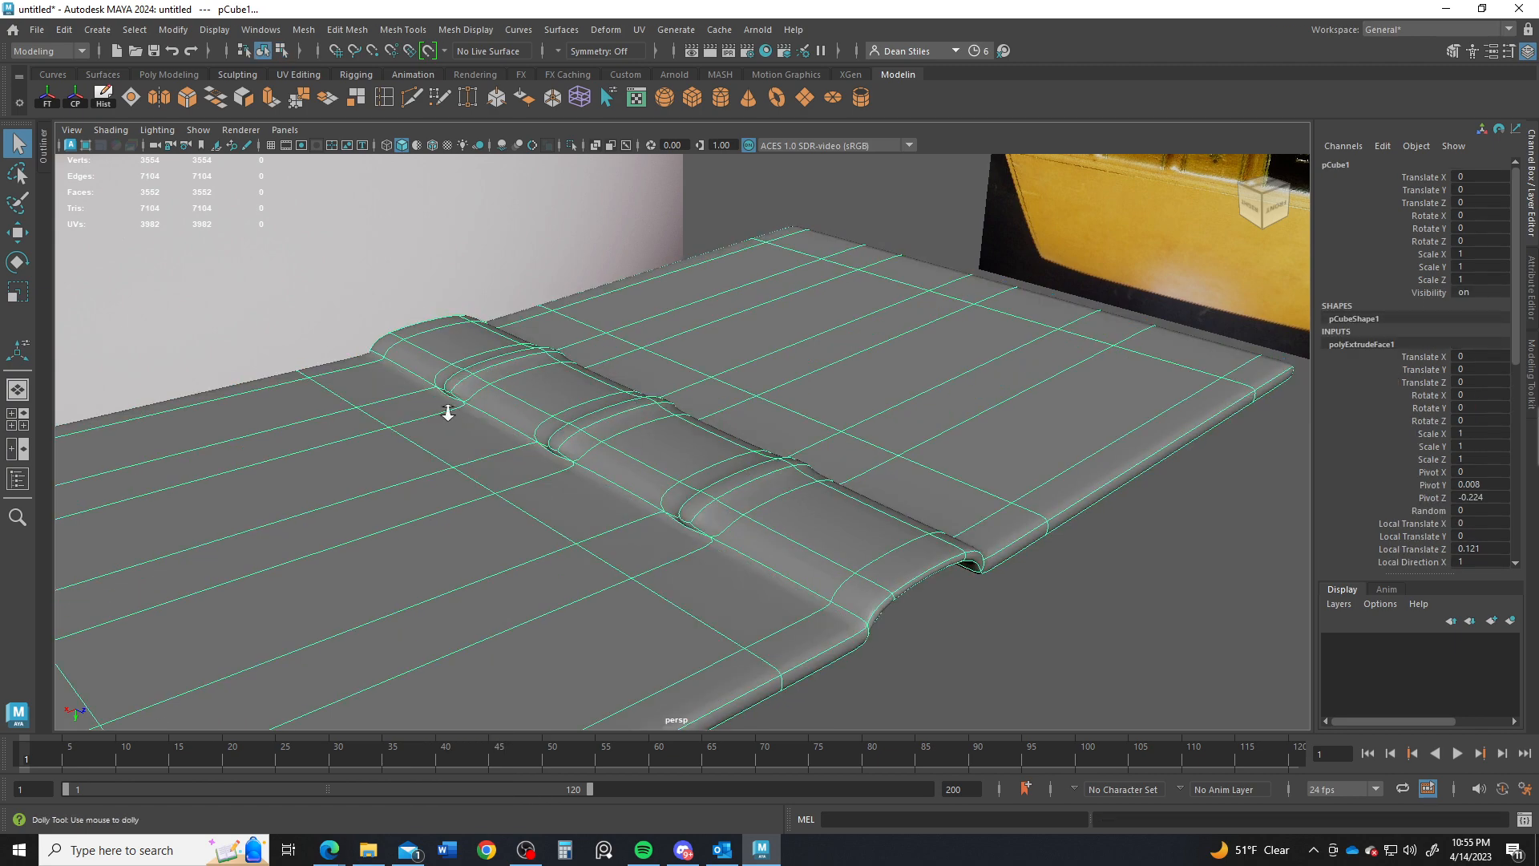
pyautogui.keyDown('alt'); pyautogui.moveTo(447, 406); pyautogui.dragTo(943, 388); pyautogui.keyUp('alt')
pyautogui.keyDown('alt'); pyautogui.moveTo(943, 389); pyautogui.dragTo(722, 489, button='middle'); pyautogui.keyUp('alt')
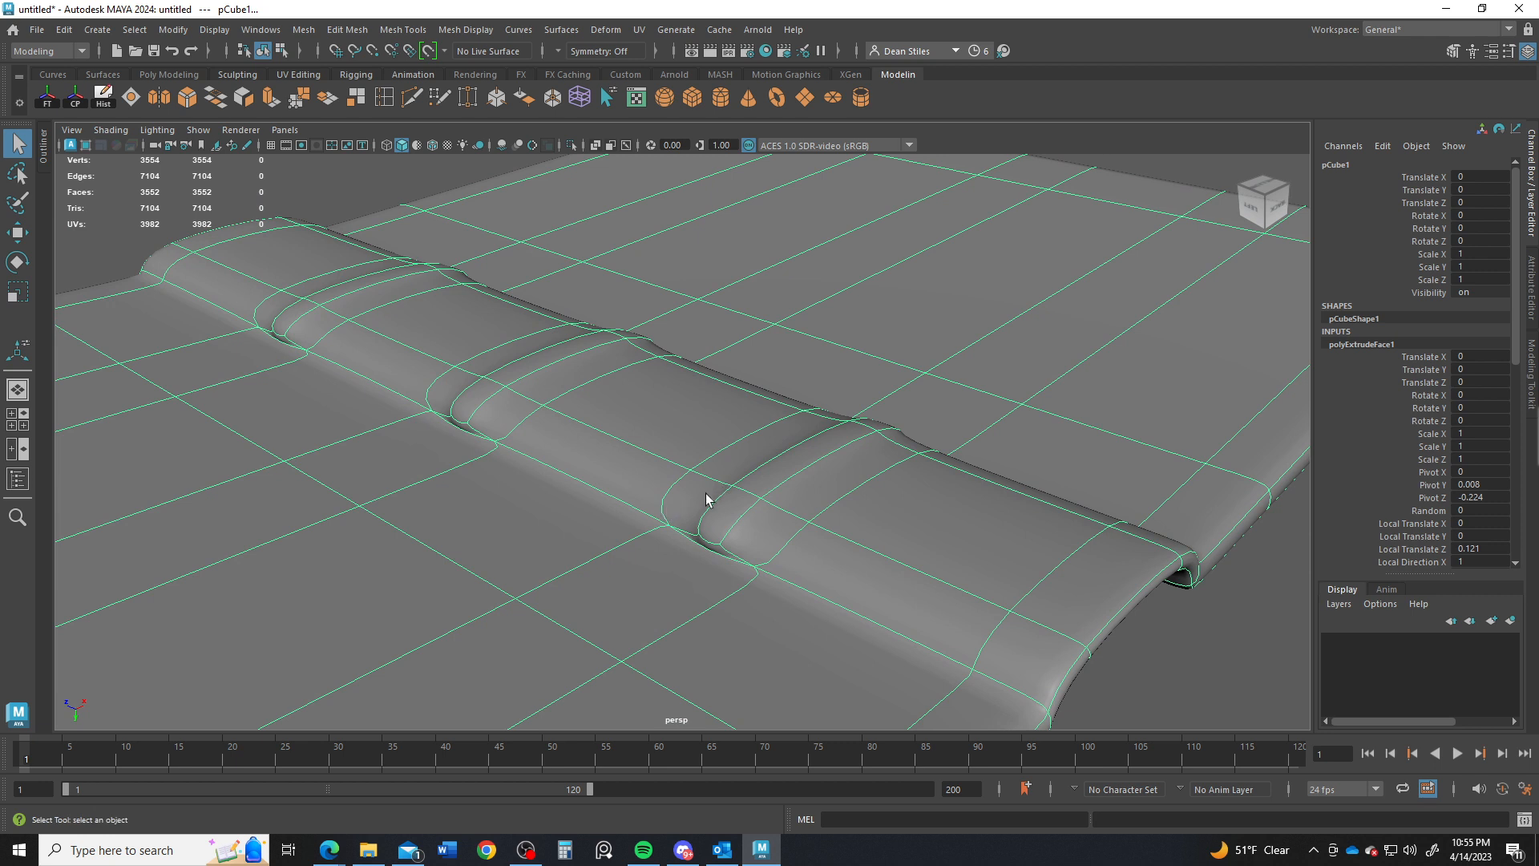
# Step: Select the short edges at both ends of the three raised spine bands, along both covers
pyautogui.moveTo(706, 499); pyautogui.dragTo(697, 334, button='right')
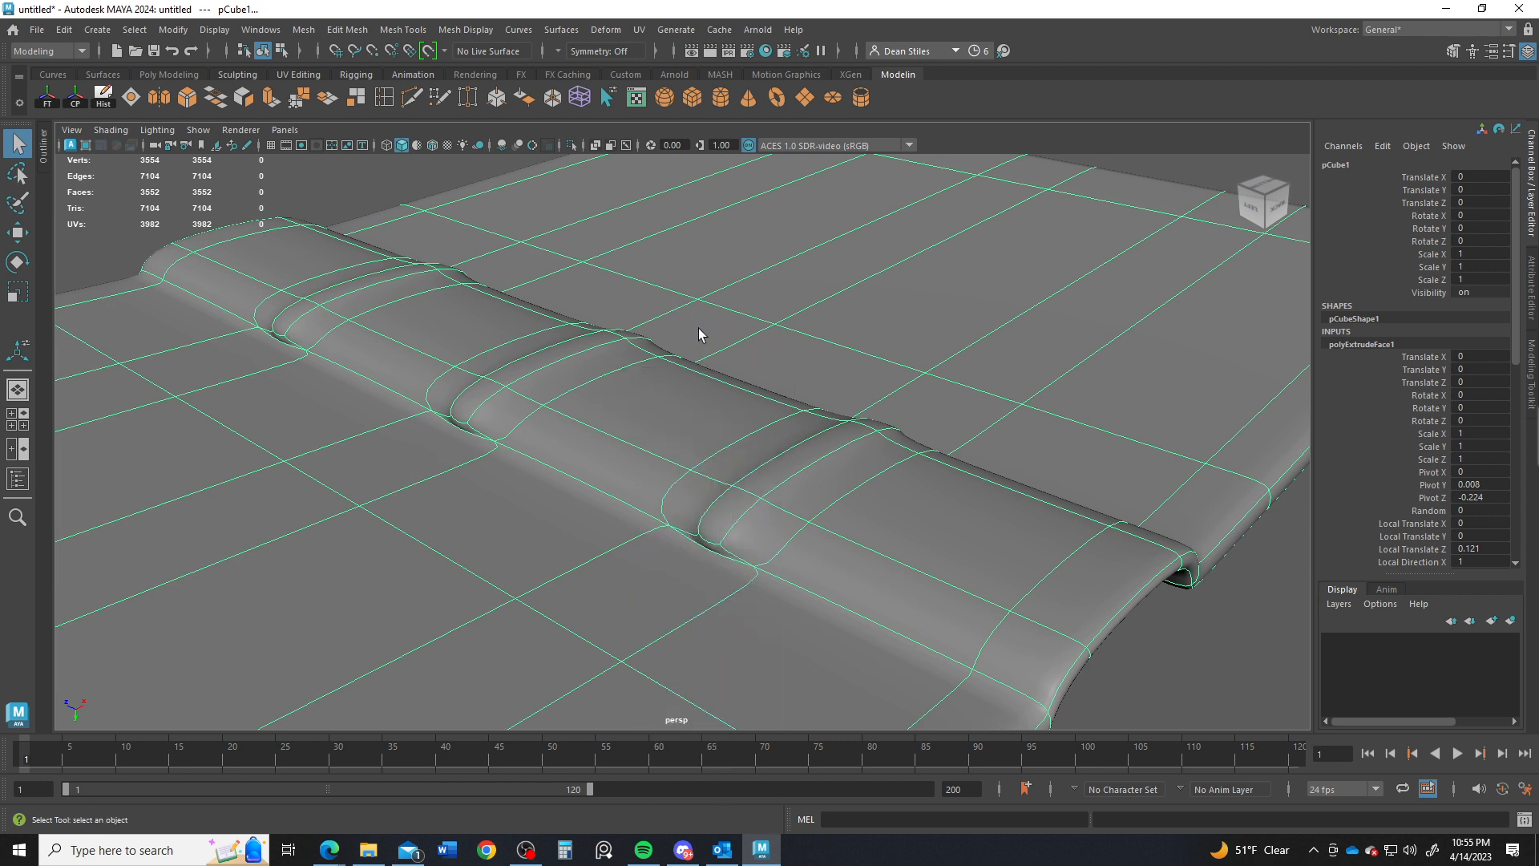
pyautogui.click(692, 533)
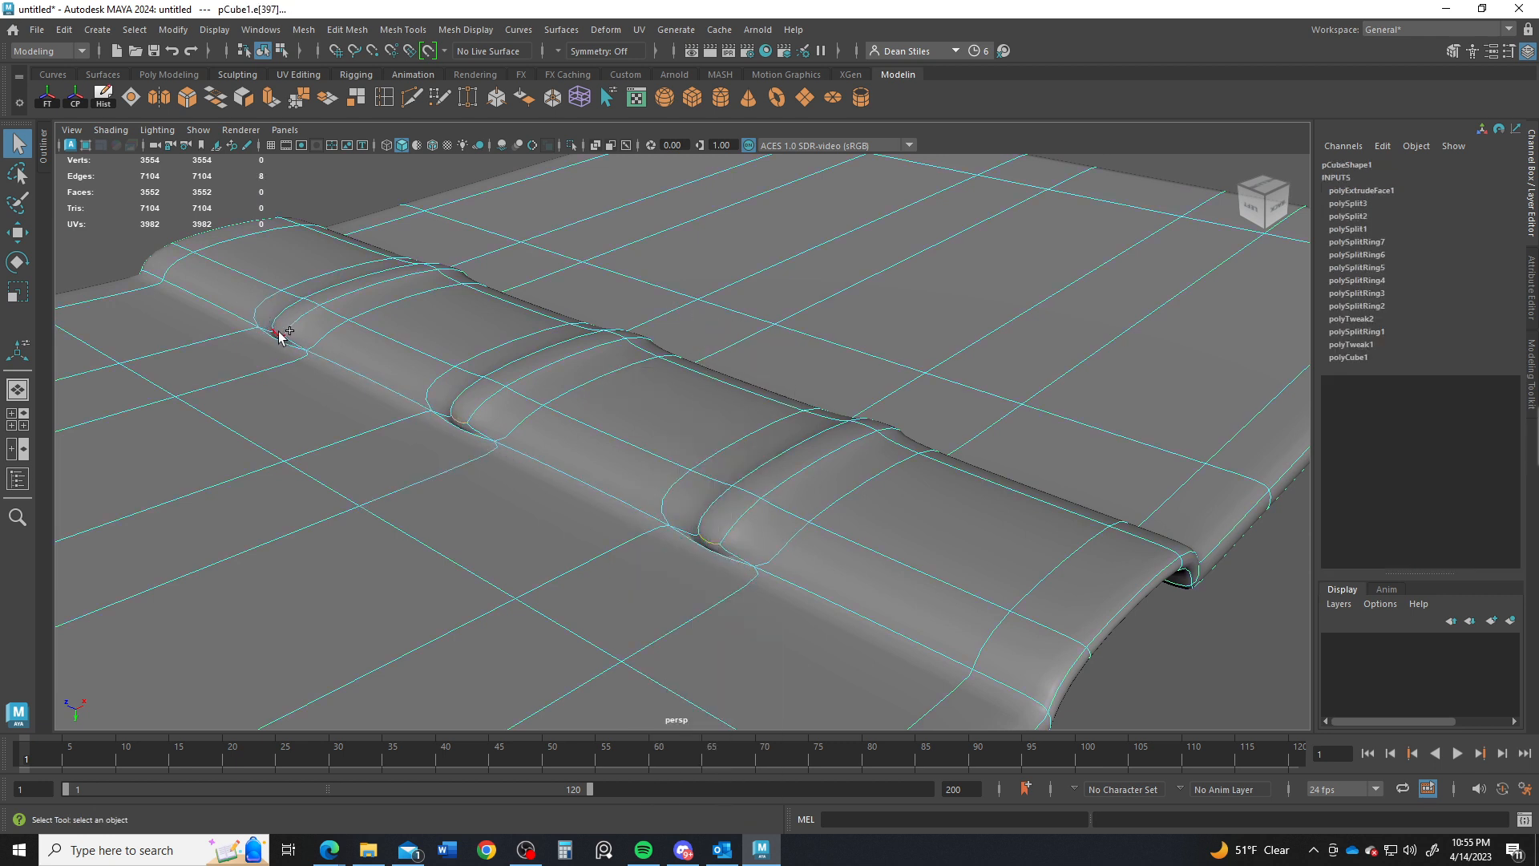
pyautogui.keyDown('alt'); pyautogui.moveTo(584, 380); pyautogui.dragTo(548, 474); pyautogui.keyUp('alt')
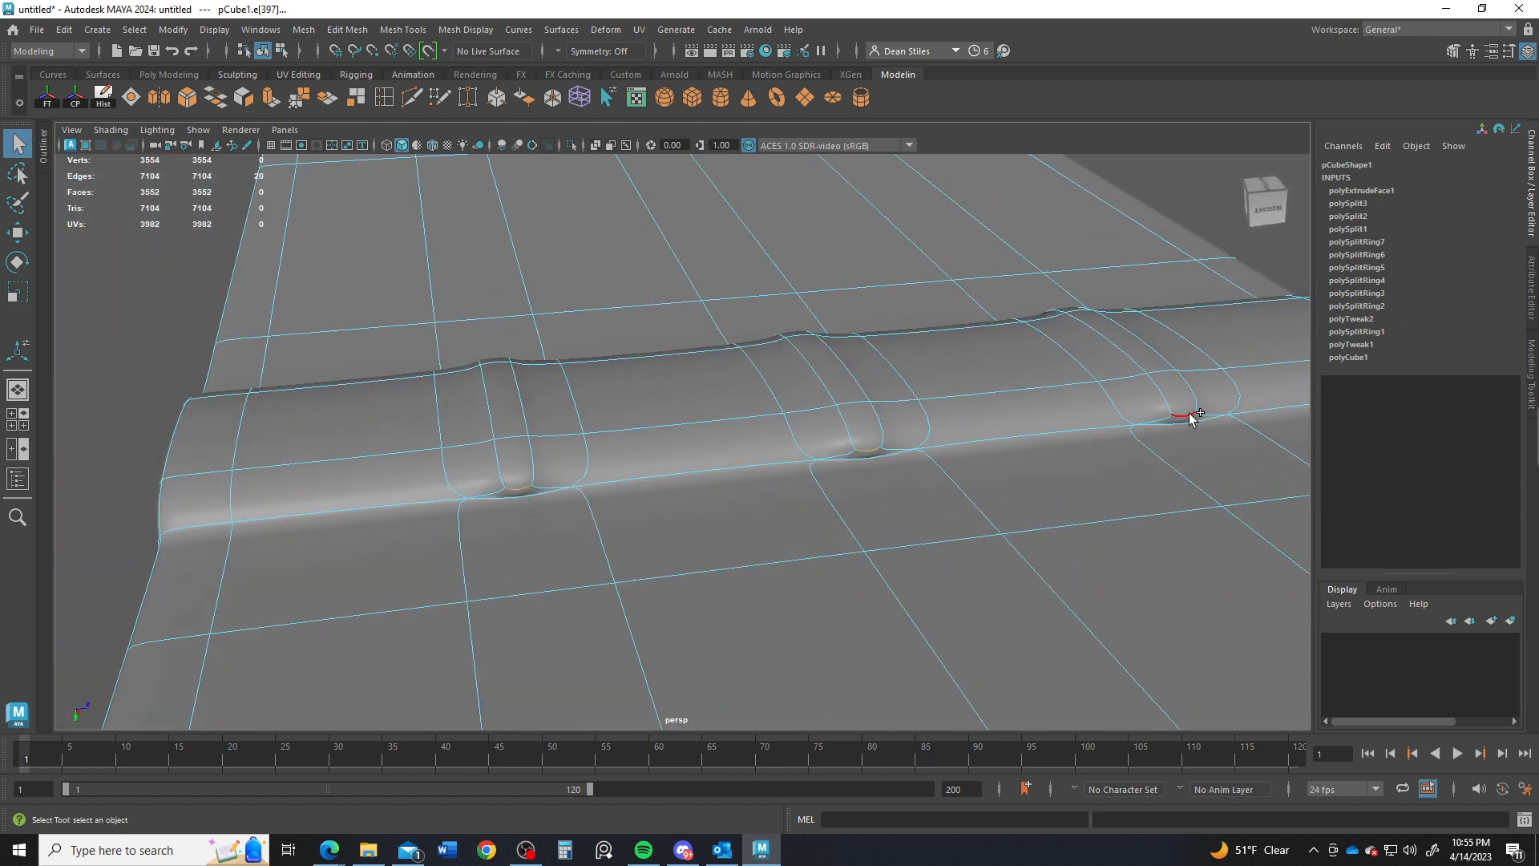
# Step: Adjust the selected band-end edges with Move and Scale to reshape the ends of the raised bands, and return to object mode with nothing selected
pyautogui.press('w')
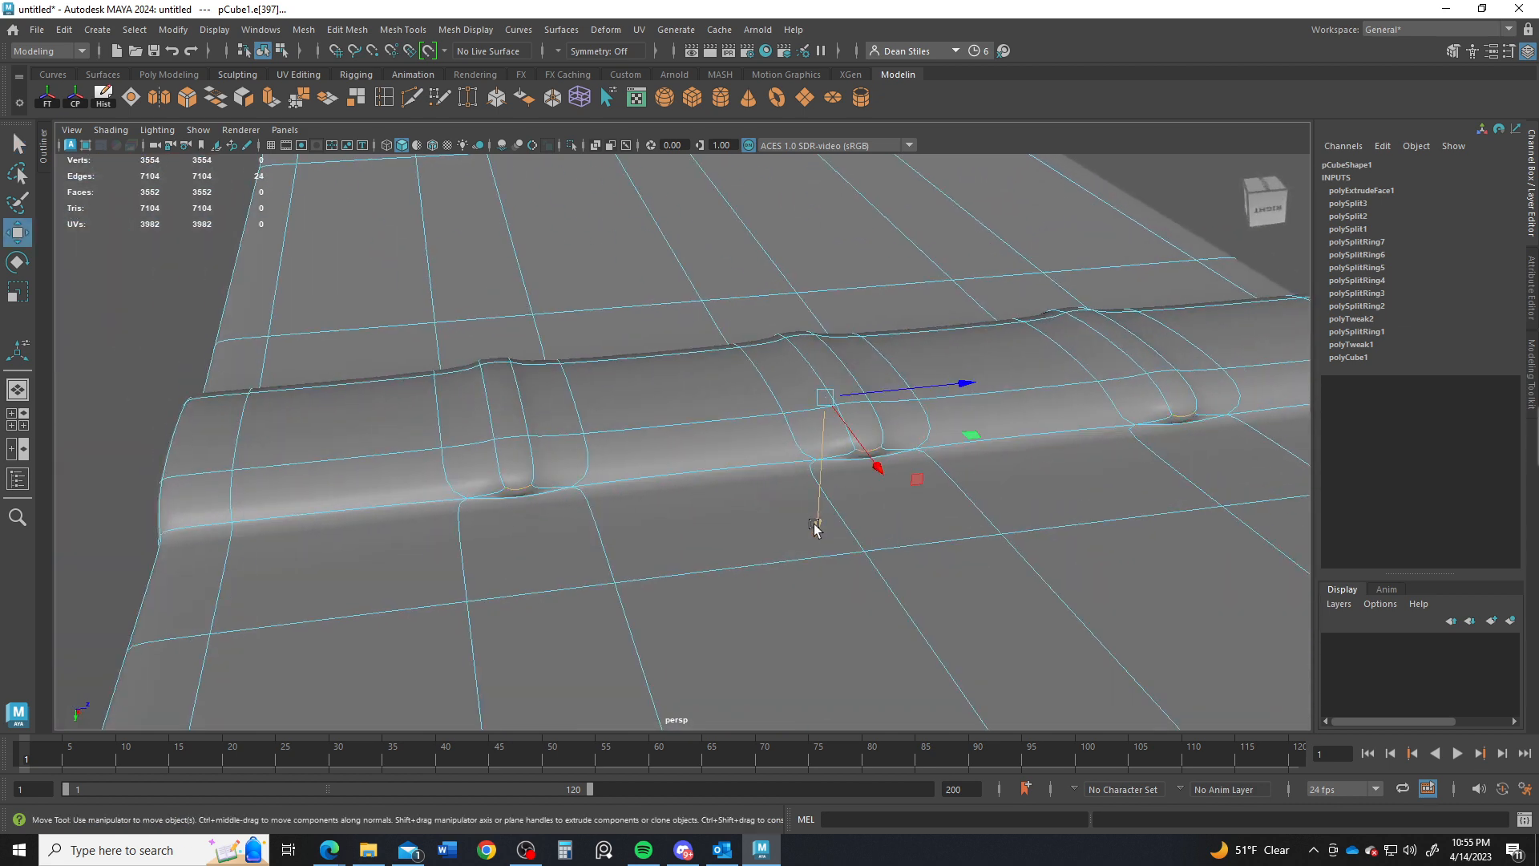
pyautogui.moveTo(814, 526); pyautogui.dragTo(821, 524, button='middle')
pyautogui.keyDown('alt'); pyautogui.moveTo(819, 521); pyautogui.dragTo(921, 508); pyautogui.keyUp('alt')
pyautogui.press('r')
pyautogui.moveTo(829, 371); pyautogui.dragTo(673, 477)
pyautogui.press('F8')
pyautogui.click(263, 230)
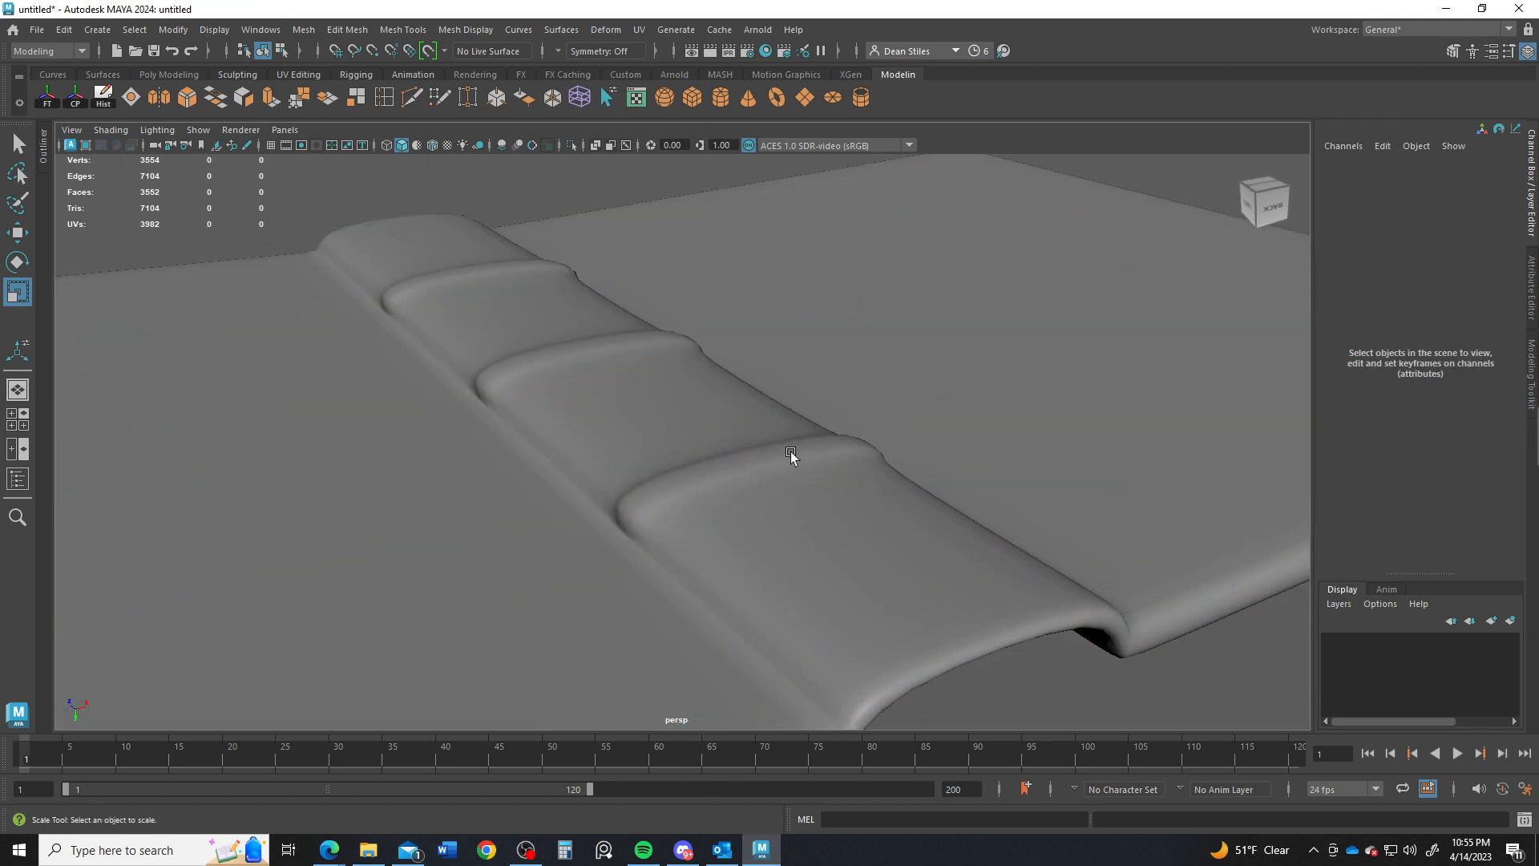
# Step: Cut an edge loop with Multi-Cut along the middle of the unsmoothed book cover's thickness, running through both covers and the spine
pyautogui.keyDown('alt'); pyautogui.moveTo(789, 452); pyautogui.dragTo(684, 423); pyautogui.keyUp('alt')
pyautogui.keyDown('alt'); pyautogui.moveTo(684, 422); pyautogui.dragTo(687, 455, button='right'); pyautogui.keyUp('alt')
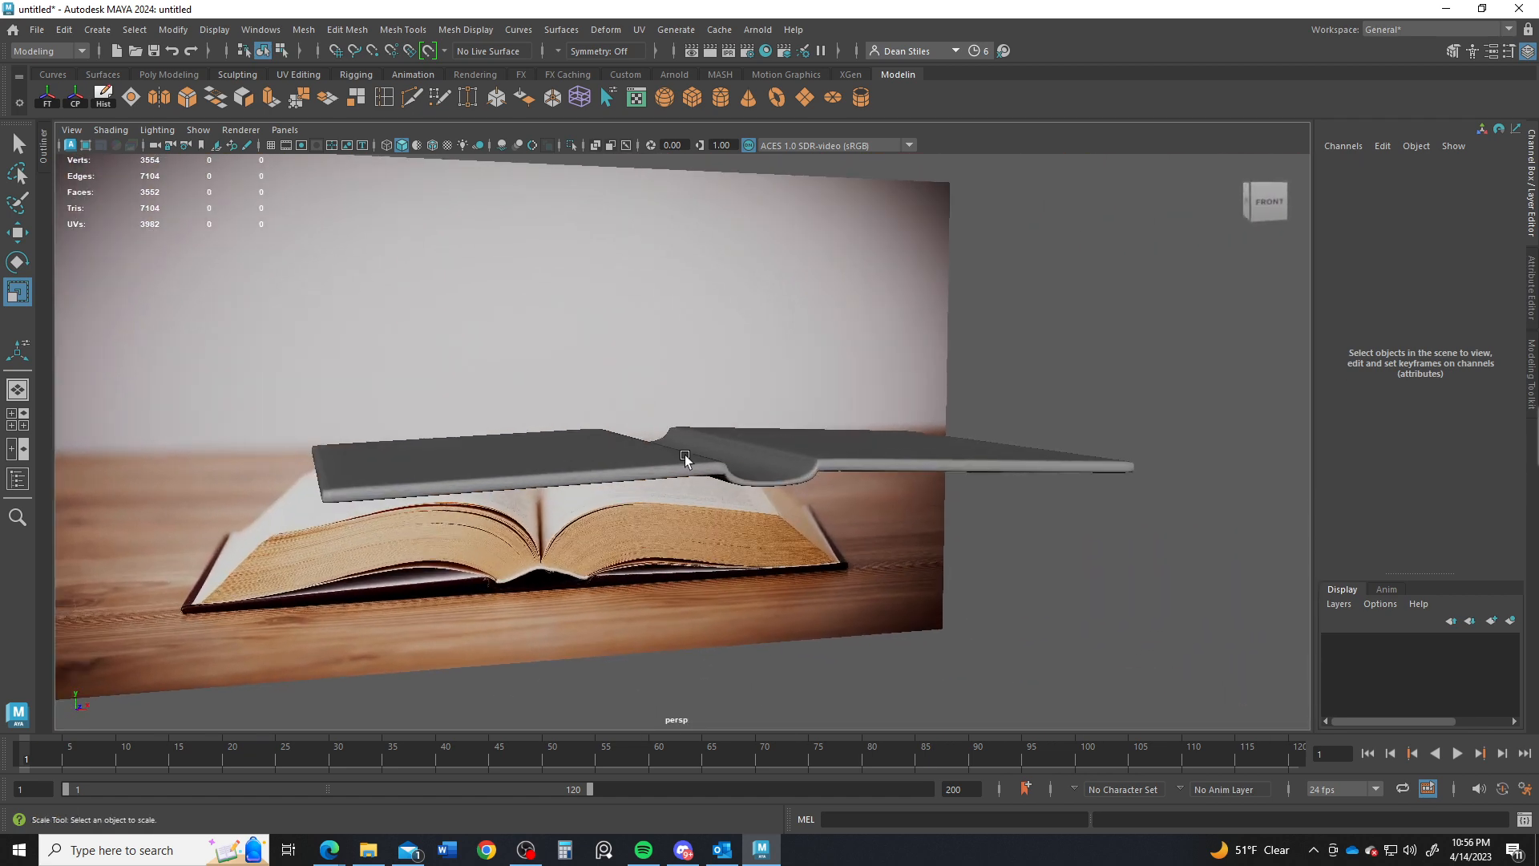
pyautogui.keyDown('alt'); pyautogui.moveTo(687, 455); pyautogui.dragTo(693, 432, button='middle'); pyautogui.keyUp('alt')
pyautogui.keyDown('alt'); pyautogui.moveTo(693, 431); pyautogui.dragTo(817, 413); pyautogui.keyUp('alt')
pyautogui.keyDown('alt'); pyautogui.moveTo(817, 413); pyautogui.dragTo(701, 517, button='right'); pyautogui.keyUp('alt')
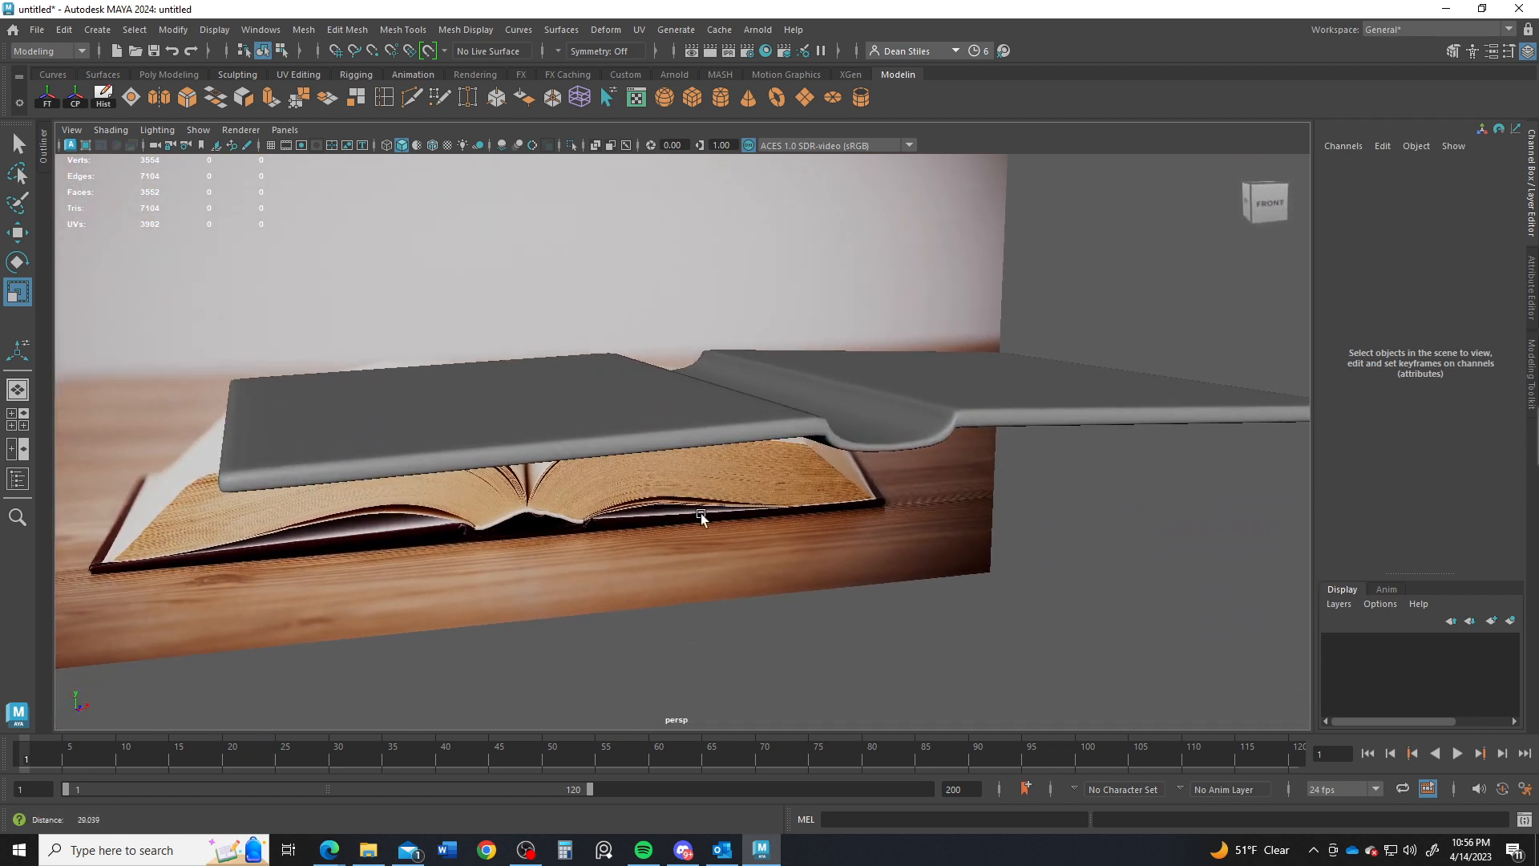
pyautogui.click(498, 460)
pyautogui.scroll(2, 479, 457)
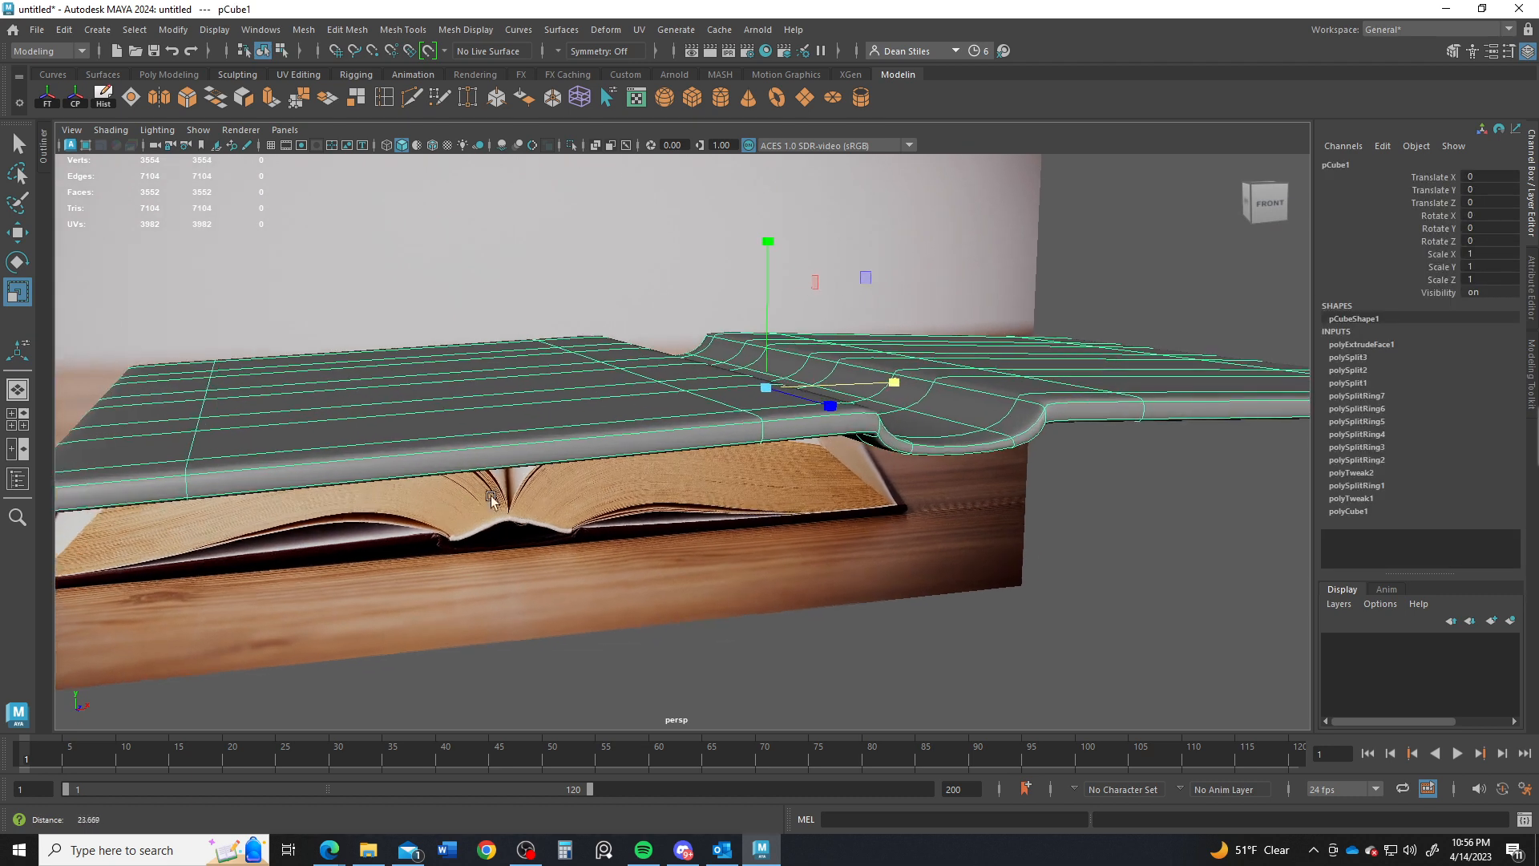
pyautogui.press('1')
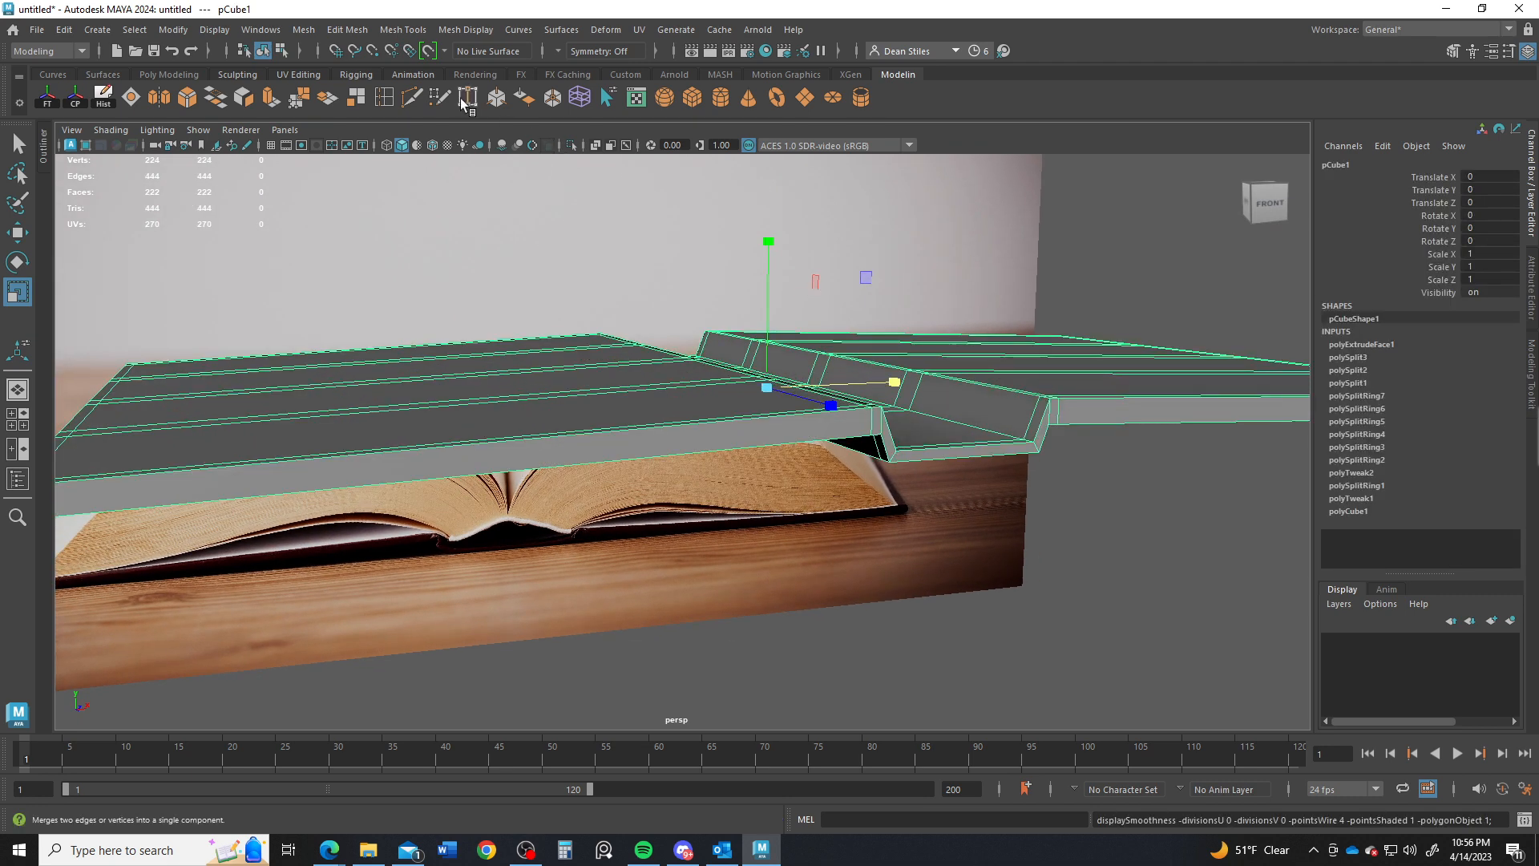
pyautogui.click(412, 97)
pyautogui.keyDown('alt'); pyautogui.moveTo(377, 385); pyautogui.dragTo(554, 336, button='middle'); pyautogui.keyUp('alt')
pyautogui.scroll(2, 553, 336)
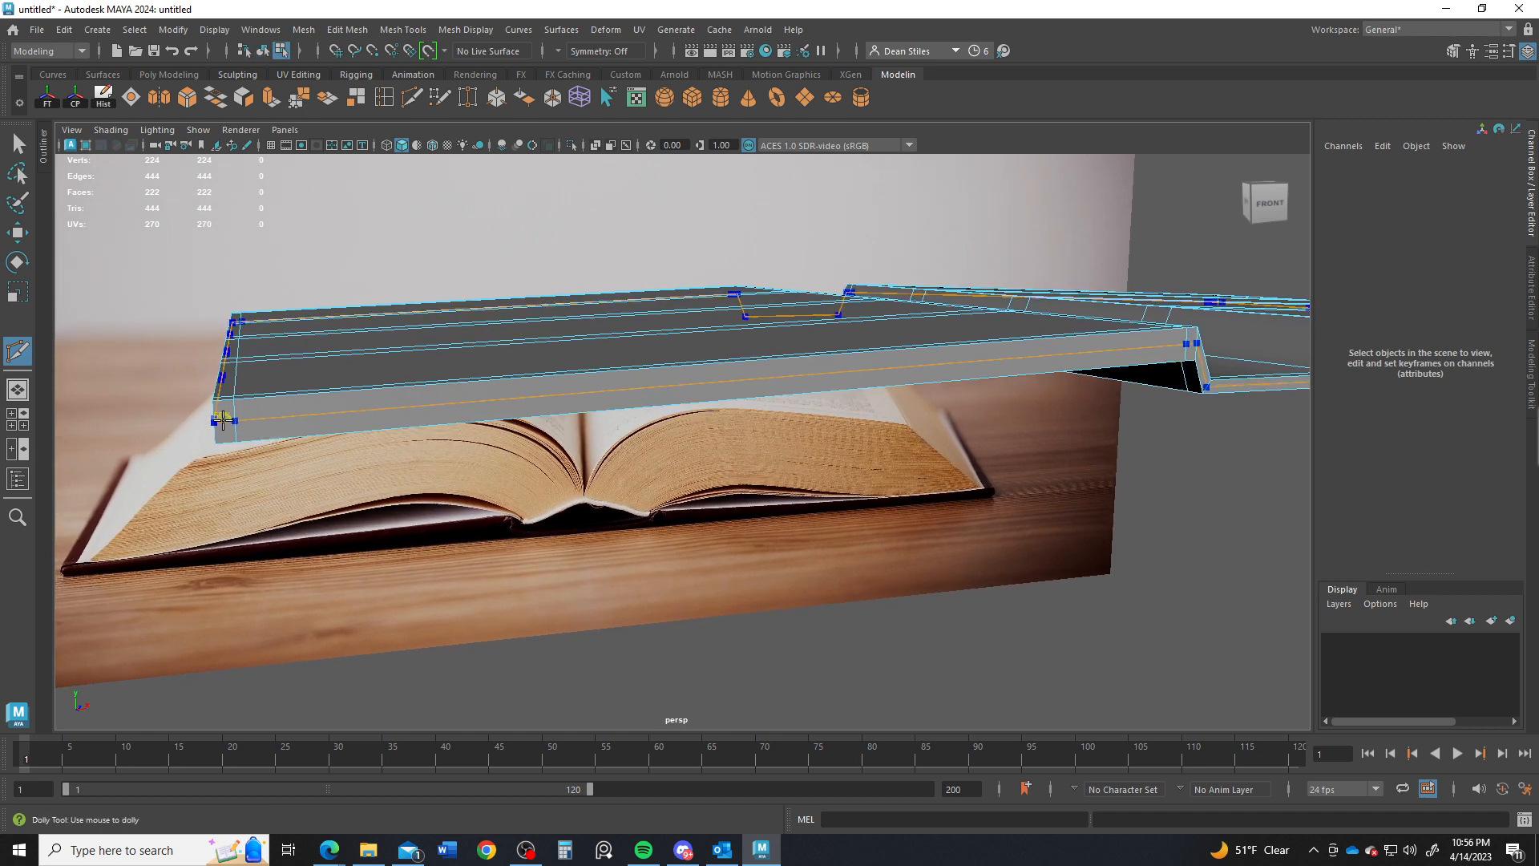
pyautogui.keyDown('ctrl'); pyautogui.click(393, 416); pyautogui.keyUp('ctrl')
pyautogui.press('q')
# Step: Examine the book in smooth preview around the spine and cover edges, and restore the unsmoothed display
pyautogui.keyDown('alt'); pyautogui.moveTo(574, 364); pyautogui.dragTo(421, 390); pyautogui.keyUp('alt')
pyautogui.moveTo(585, 360); pyautogui.dragTo(685, 275, button='right')
pyautogui.press('3')
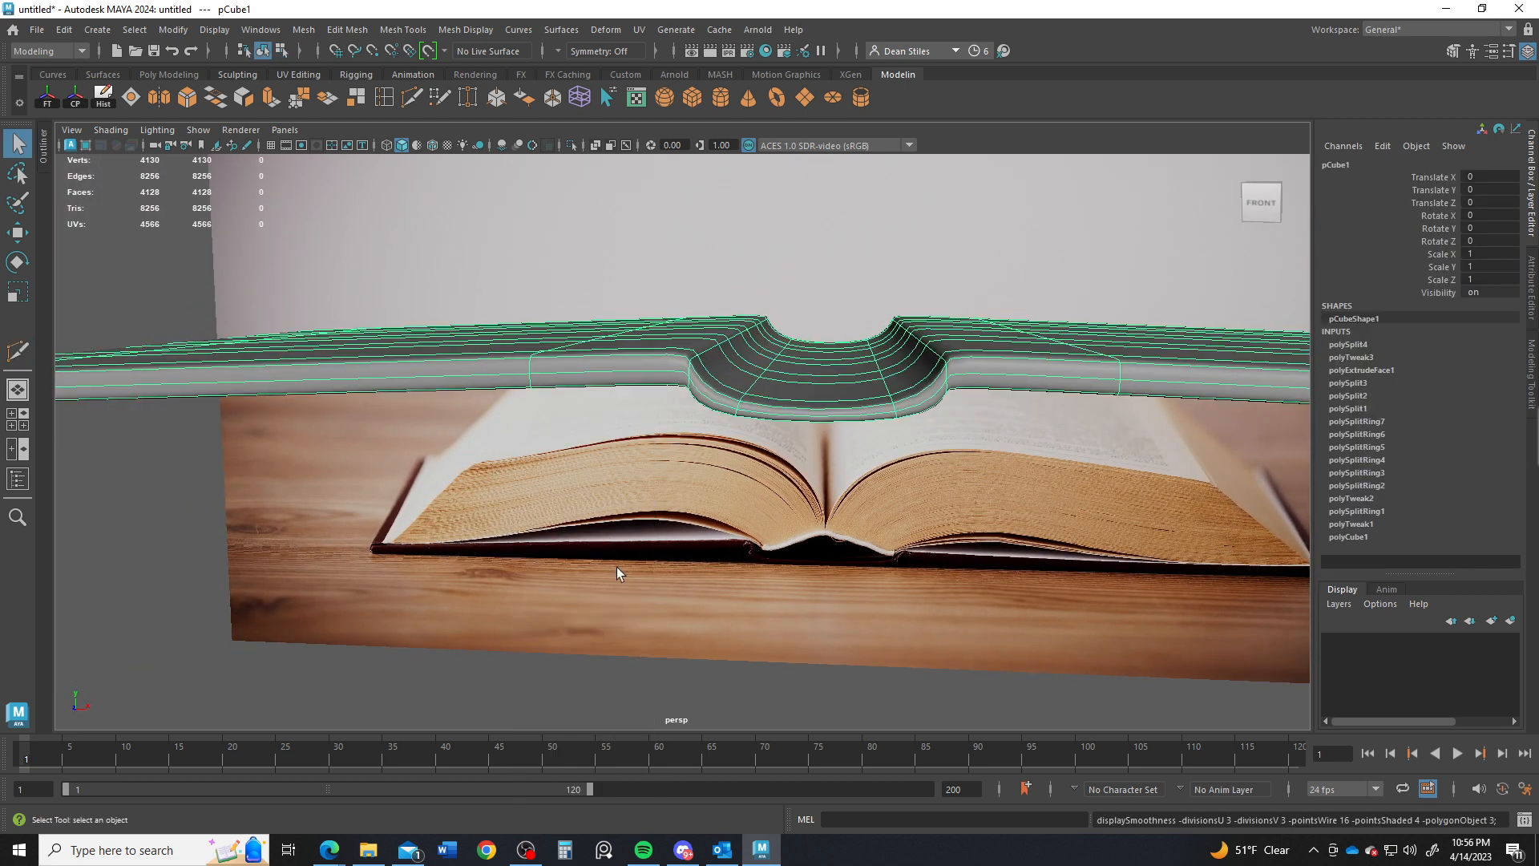
pyautogui.click(500, 691)
pyautogui.keyDown('alt'); pyautogui.moveTo(523, 536); pyautogui.dragTo(751, 490); pyautogui.keyUp('alt')
pyautogui.keyDown('alt'); pyautogui.moveTo(837, 439); pyautogui.dragTo(565, 511); pyautogui.keyUp('alt')
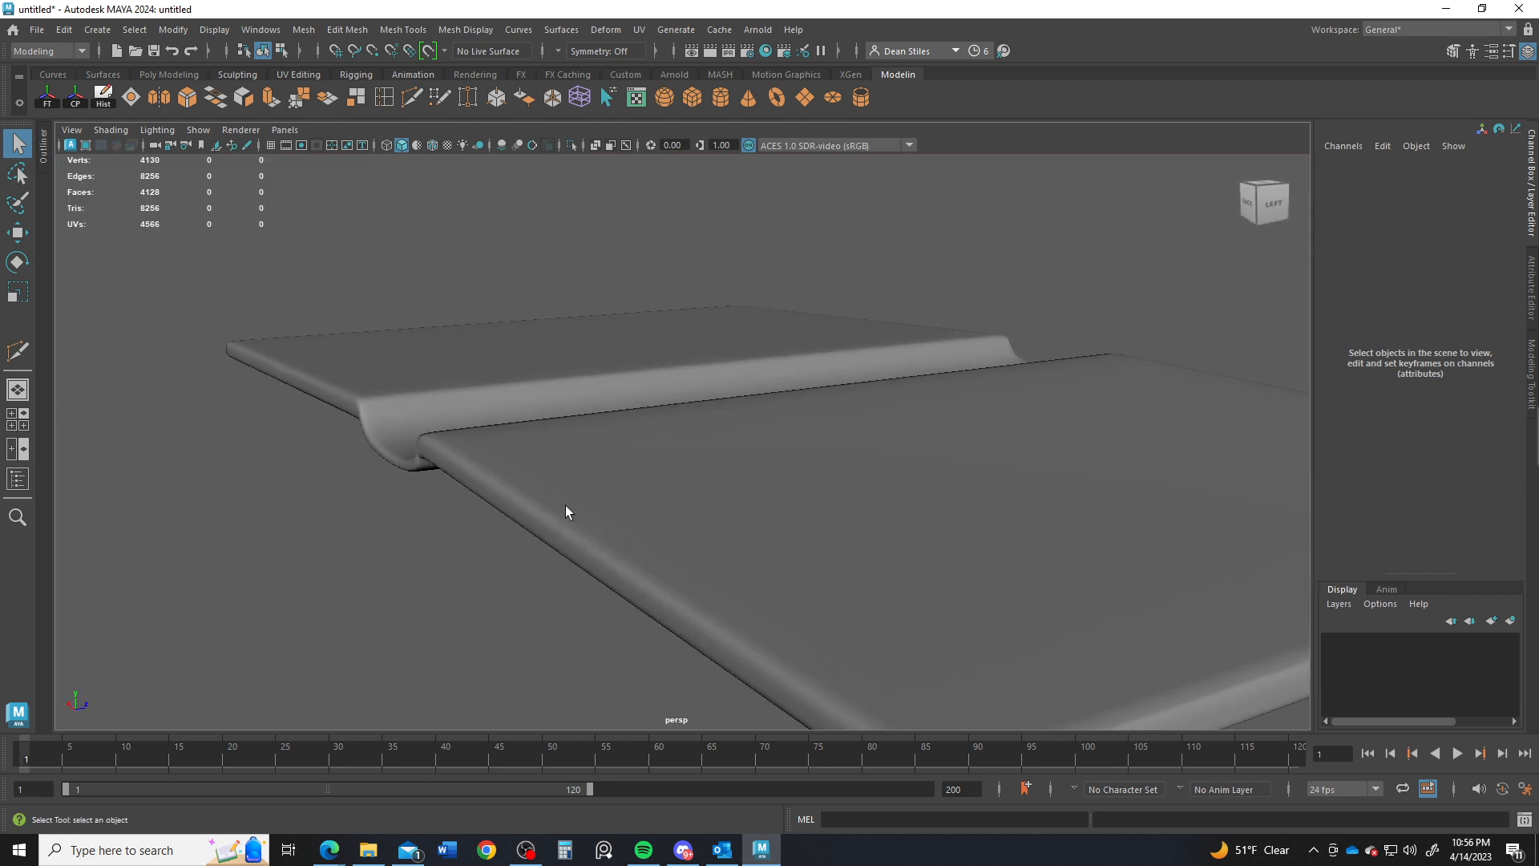
pyautogui.click(544, 567)
pyautogui.keyDown('alt'); pyautogui.moveTo(602, 571); pyautogui.dragTo(730, 531); pyautogui.keyUp('alt')
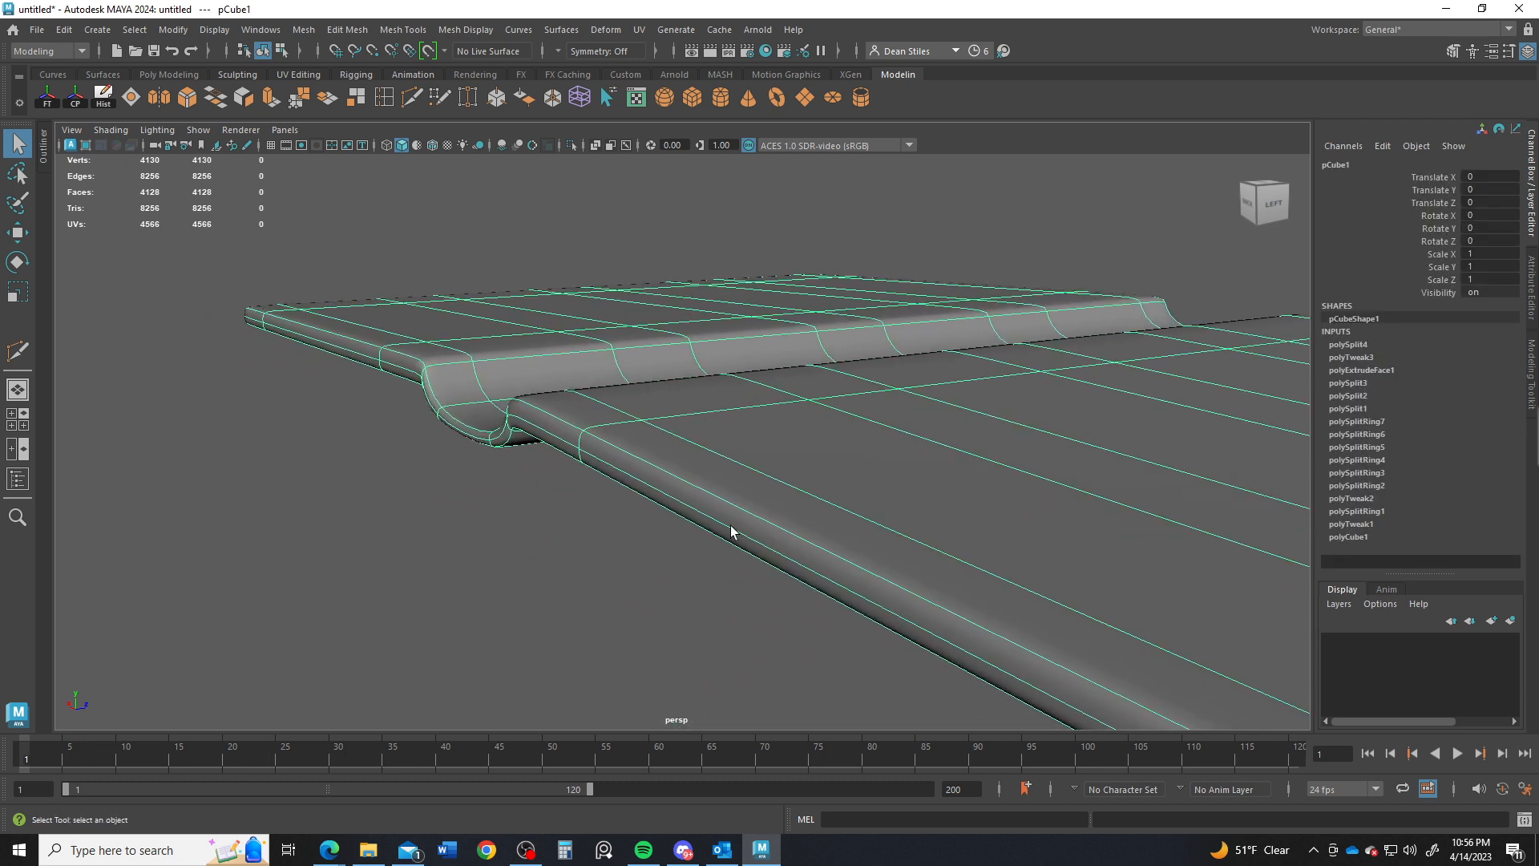
pyautogui.press('1')
pyautogui.keyDown('alt'); pyautogui.moveTo(574, 472); pyautogui.dragTo(528, 421); pyautogui.keyUp('alt')
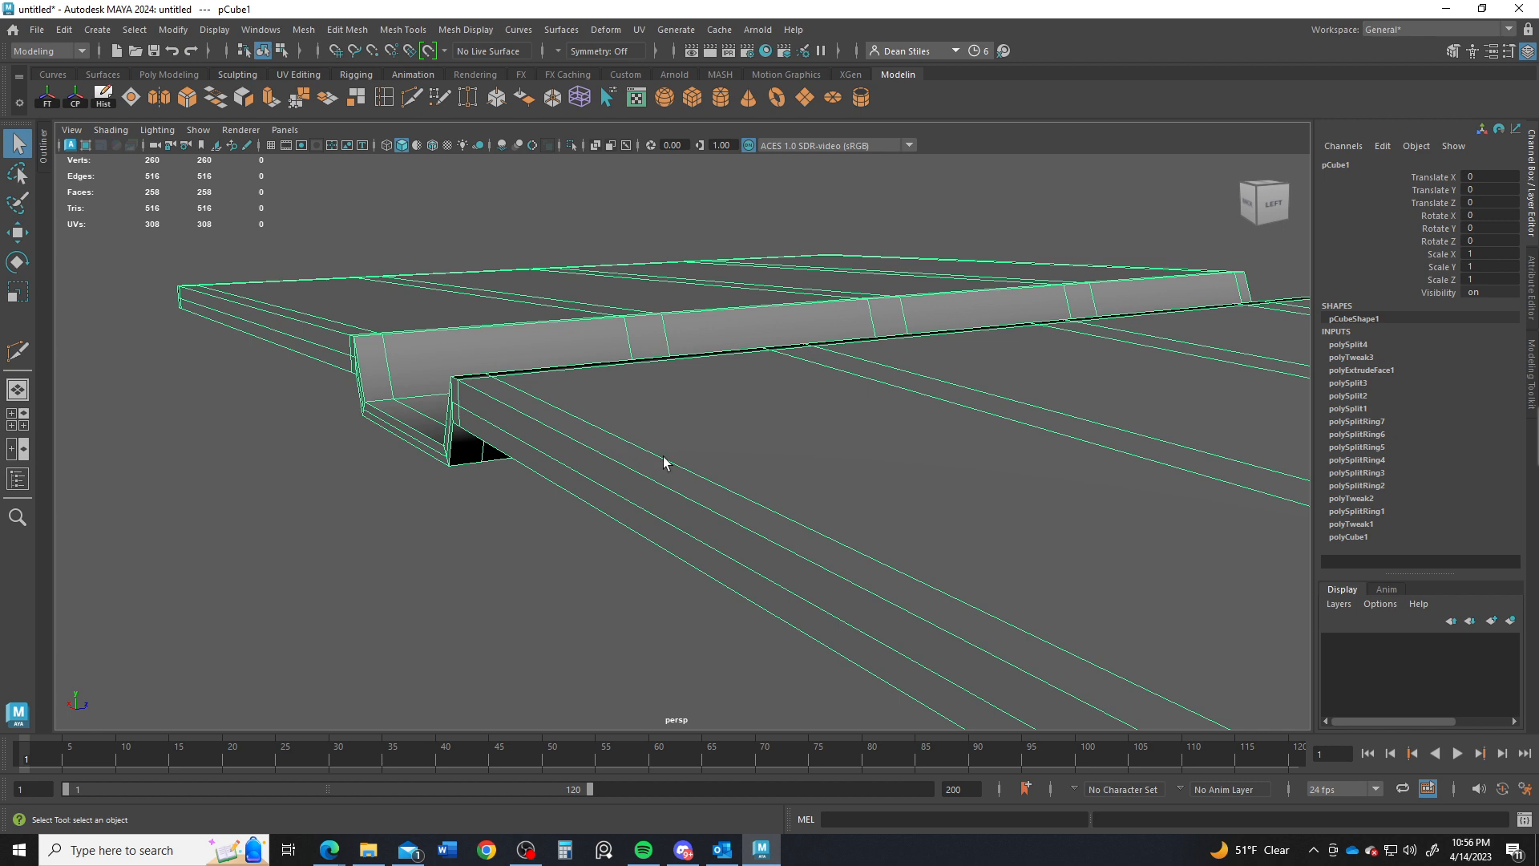
pyautogui.keyDown('alt'); pyautogui.moveTo(705, 570); pyautogui.dragTo(578, 497); pyautogui.keyUp('alt')
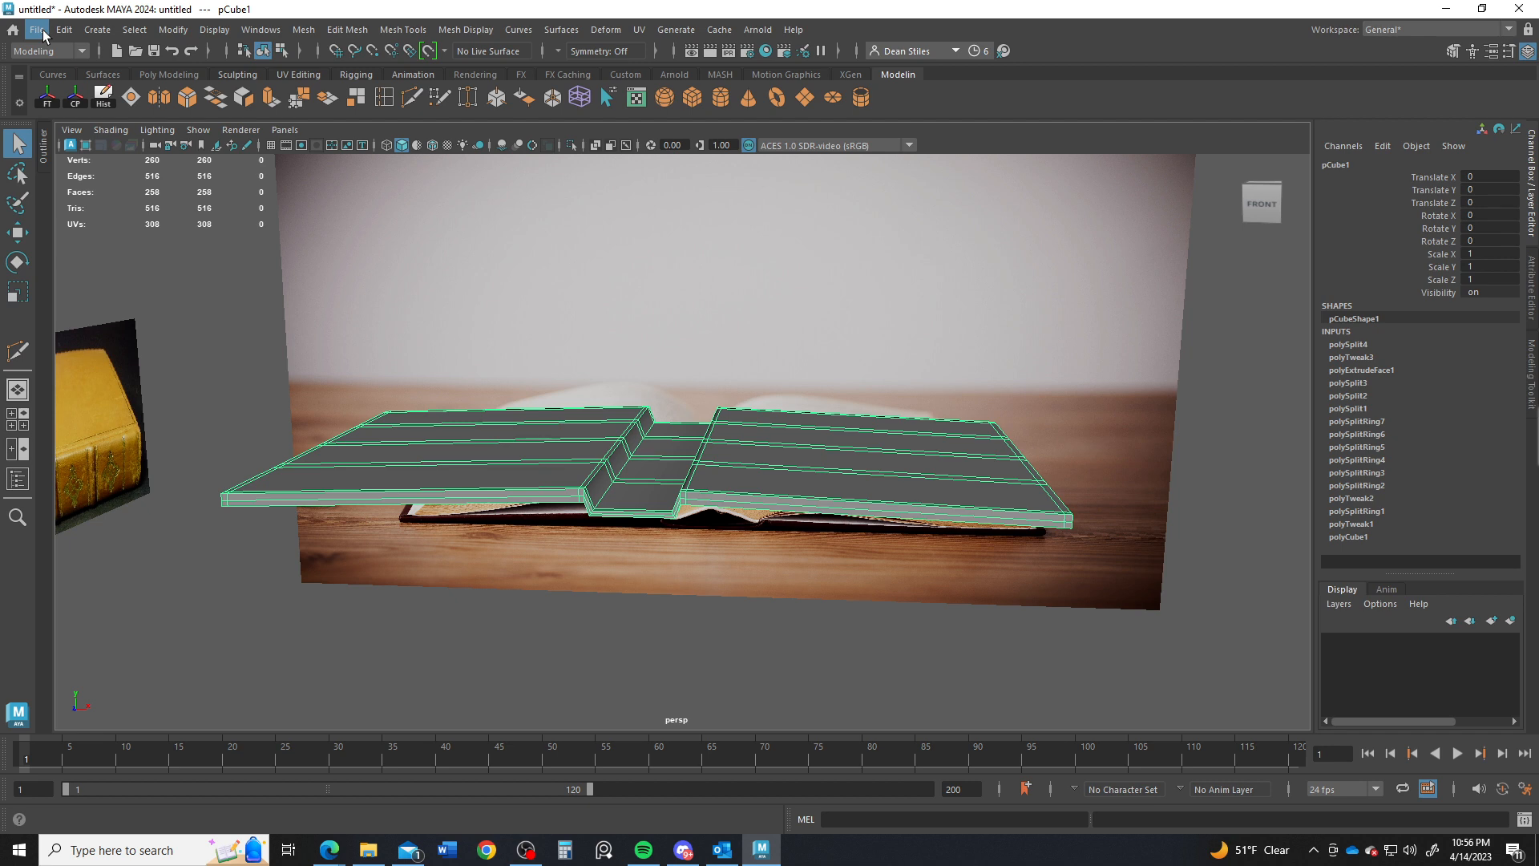
# Step: Set the Maya project to the openbook folder in D:\general\mayamodels
pyautogui.click(38, 30)
pyautogui.click(104, 517)
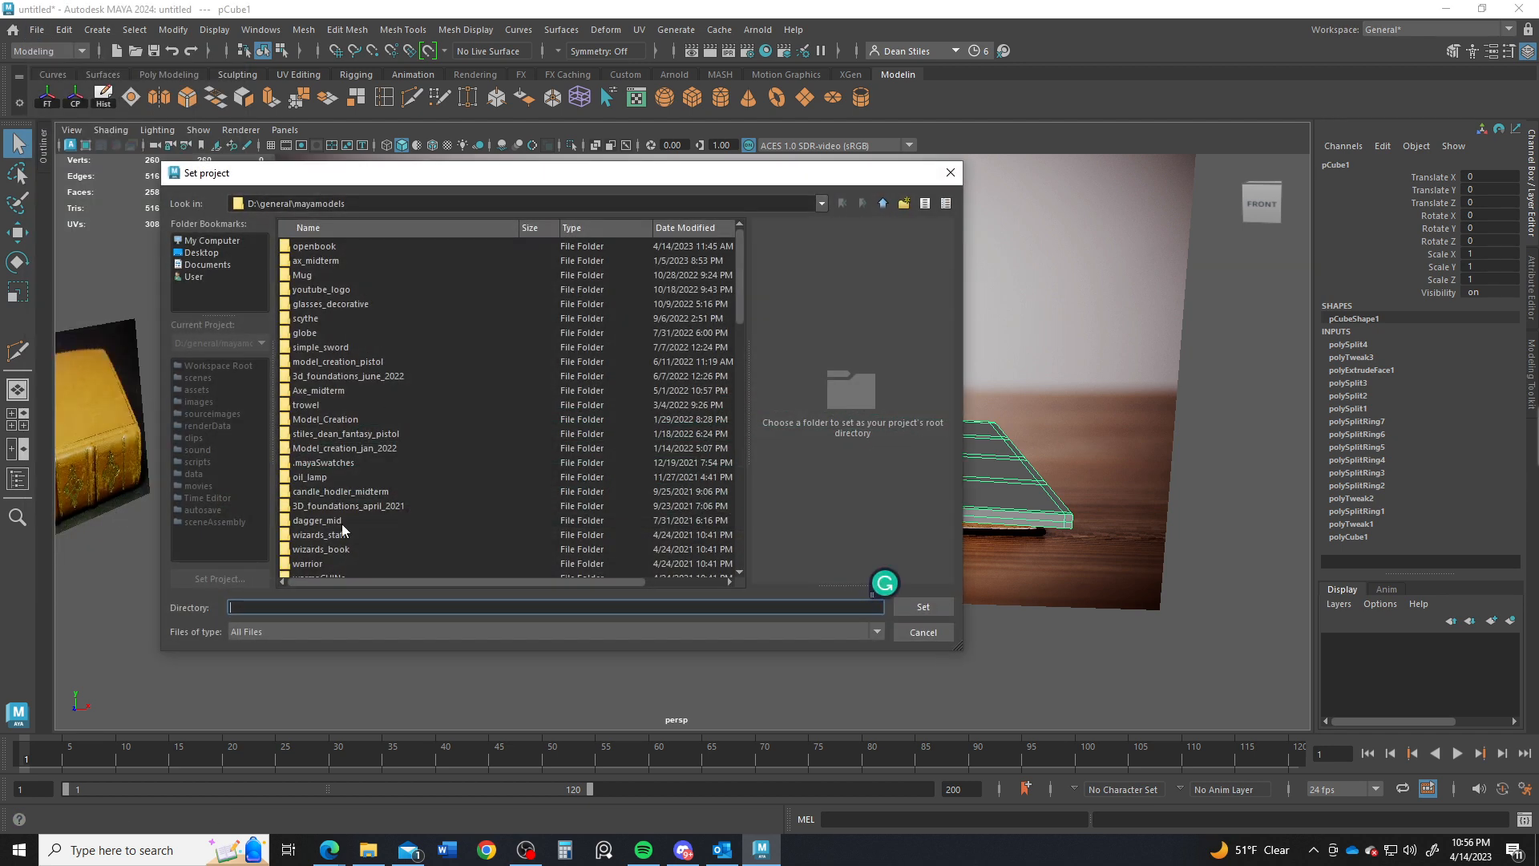
pyautogui.click(325, 246)
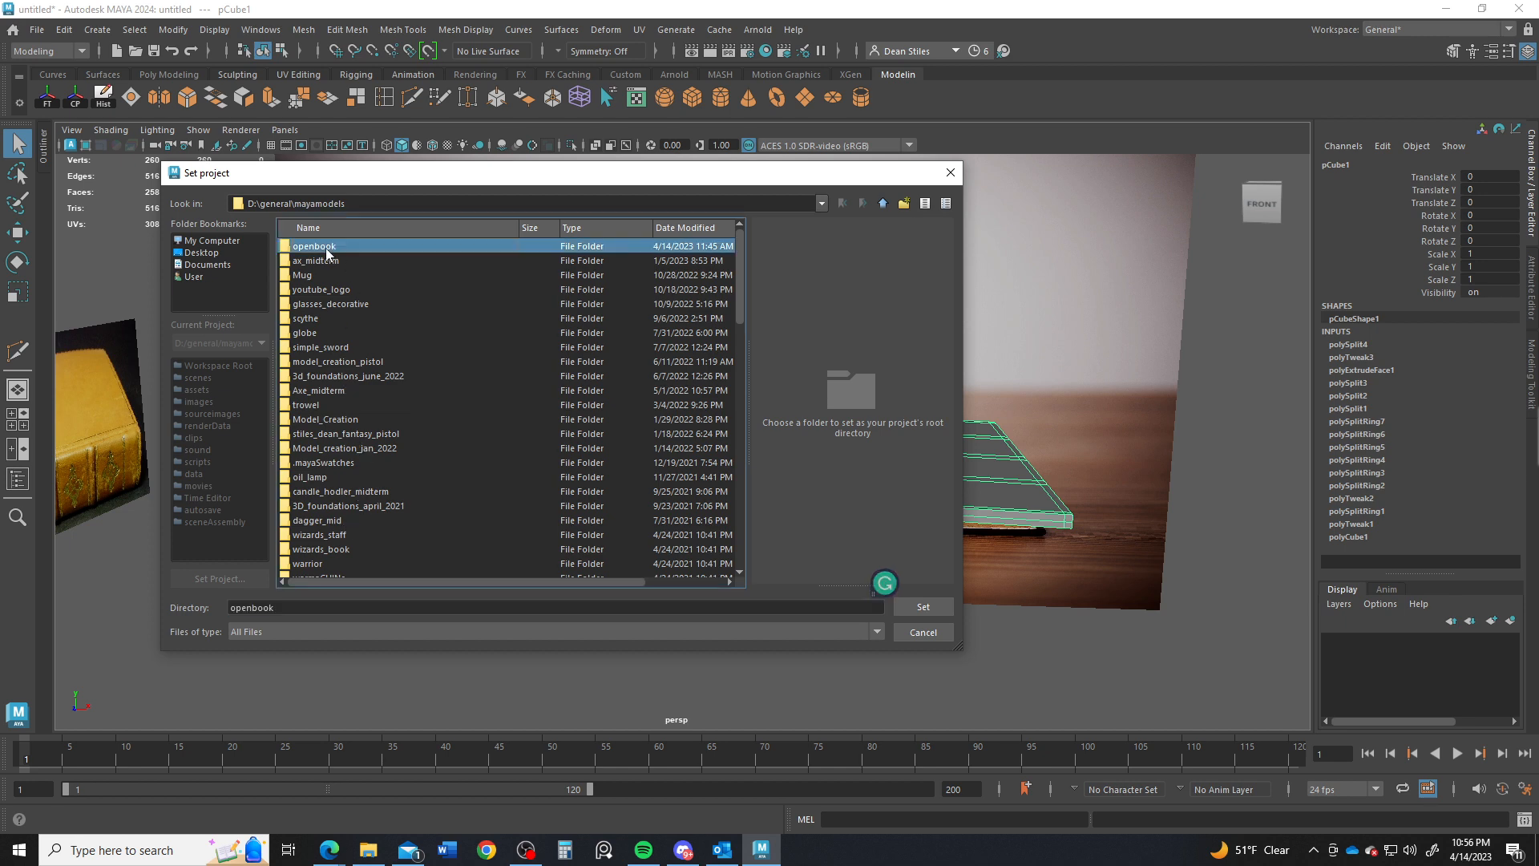
pyautogui.click(921, 606)
# Step: Save the scene as a Maya Binary file in the project's scenes folder, named with the author's last and first name followed by _open_book
pyautogui.click(37, 30)
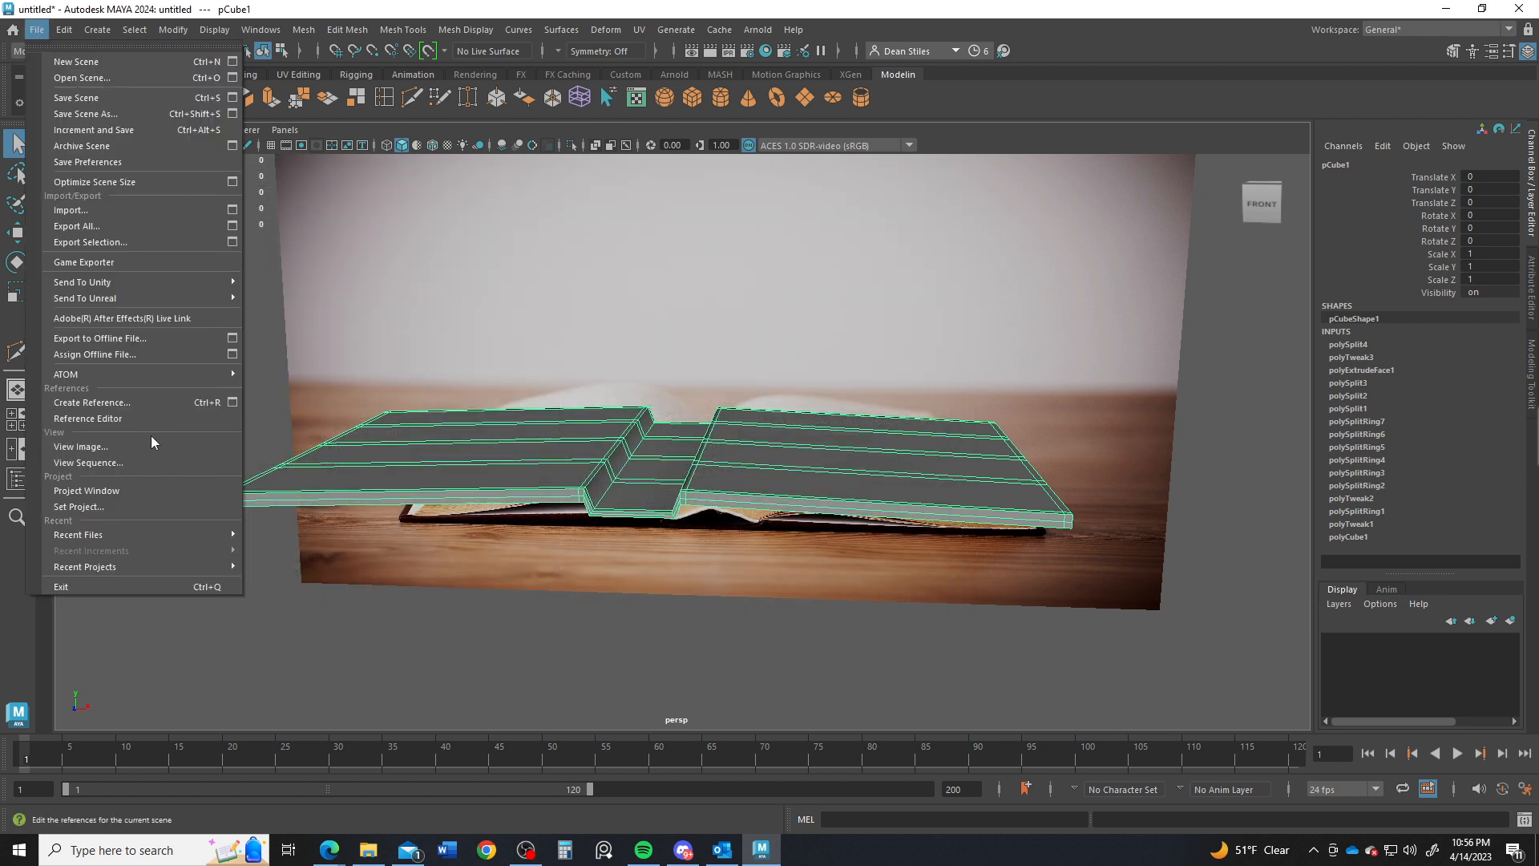
pyautogui.click(101, 114)
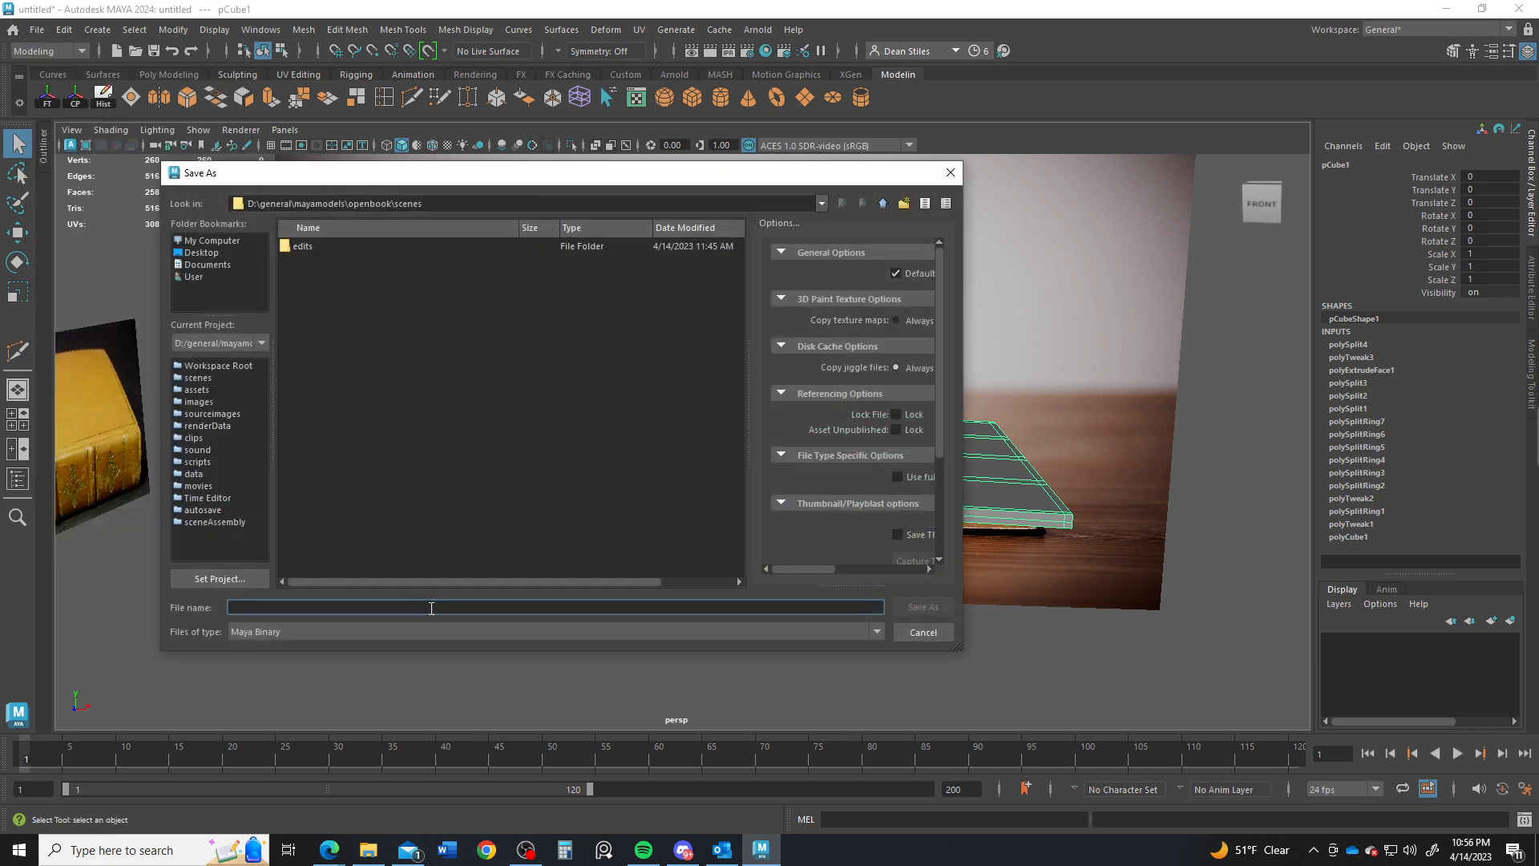
pyautogui.write('stiles_dea')
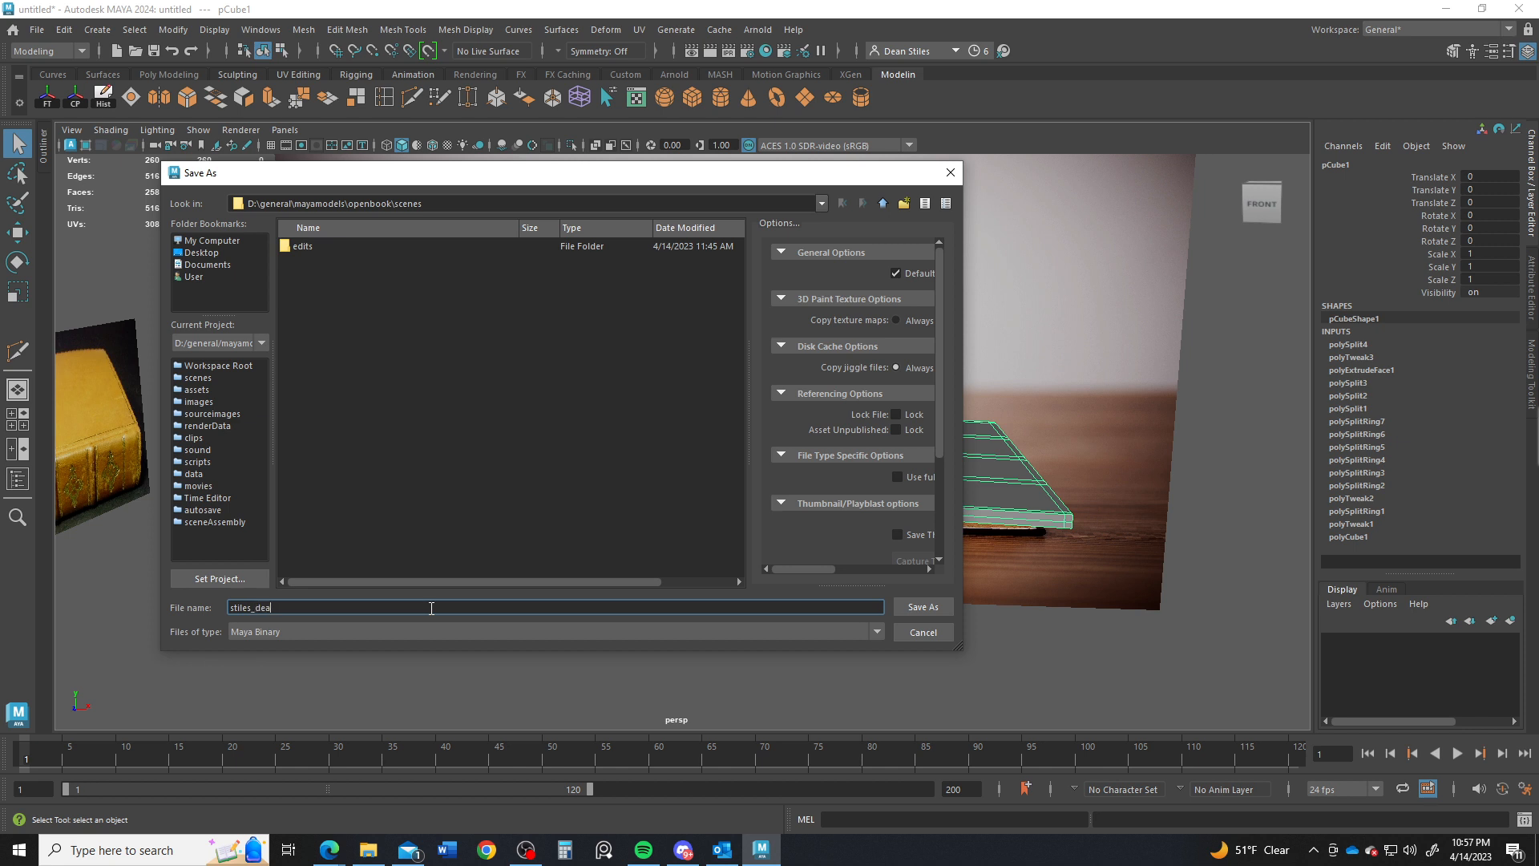
pyautogui.write('n_open_book')
pyautogui.click(921, 607)
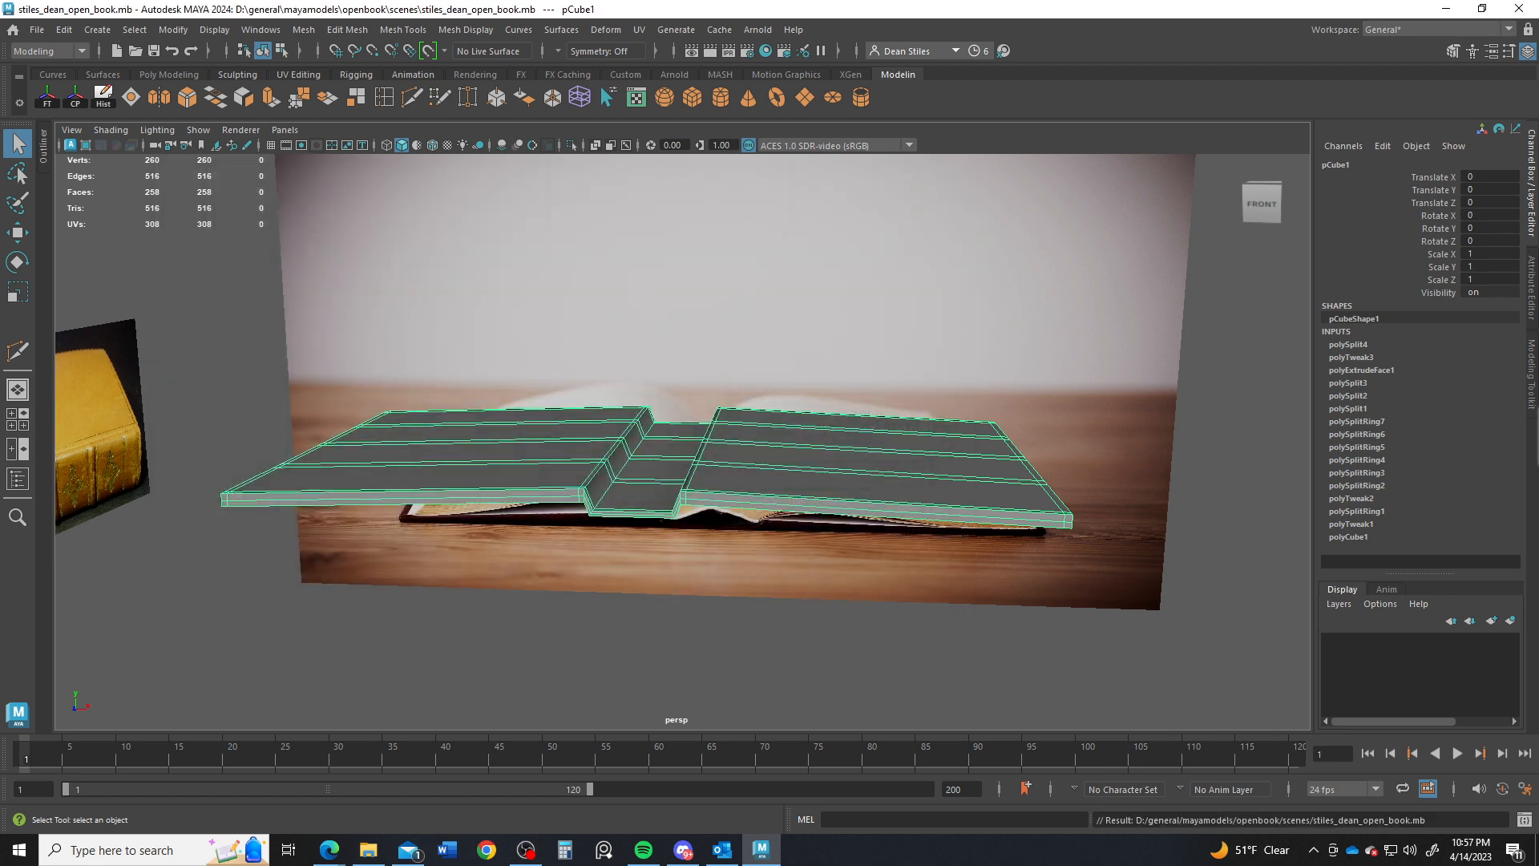